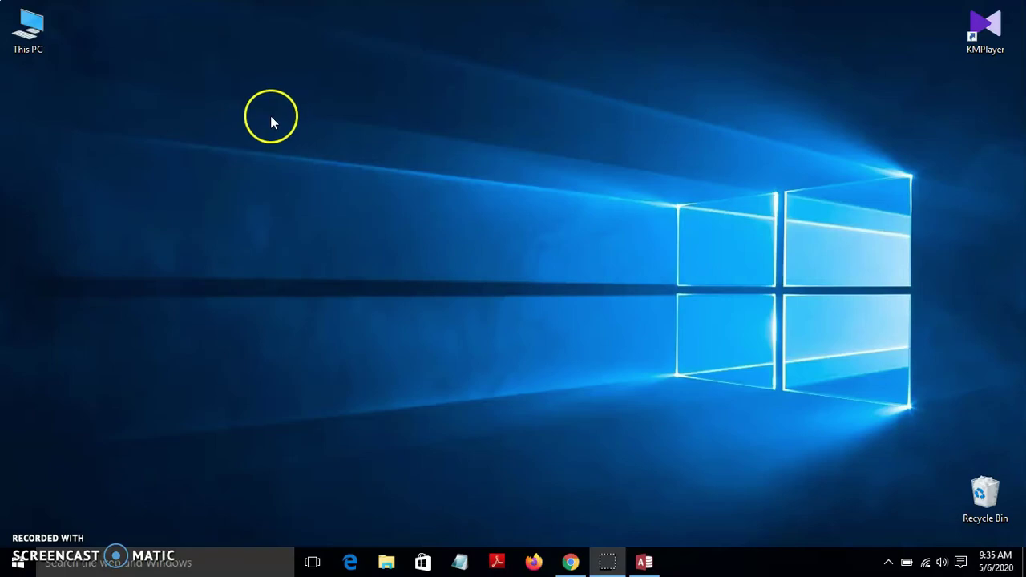
# Browse the folders of Local Disk (C:) in File Explorer and close its window.
pyautogui.doubleClick(24, 36)
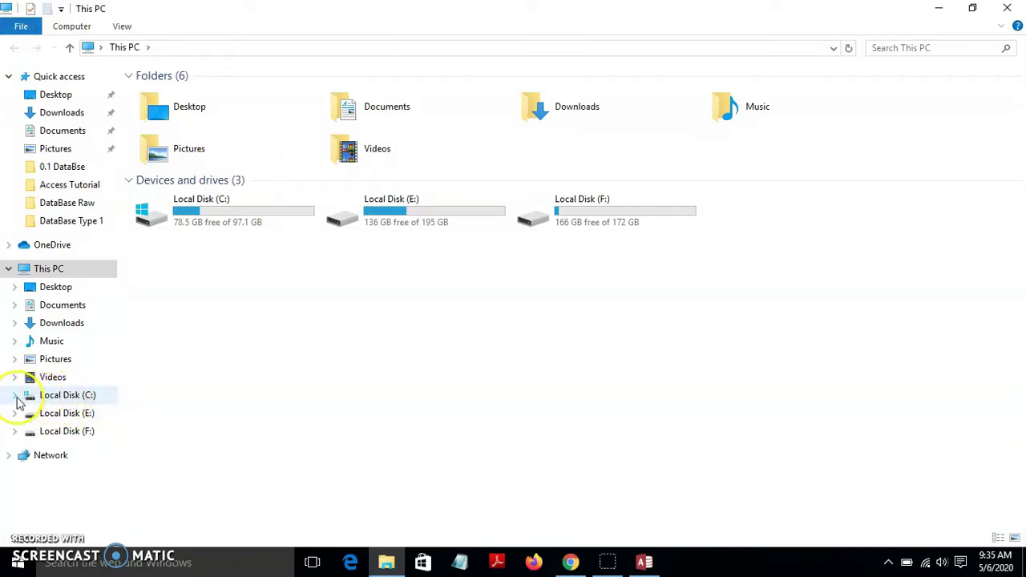
pyautogui.click(15, 396)
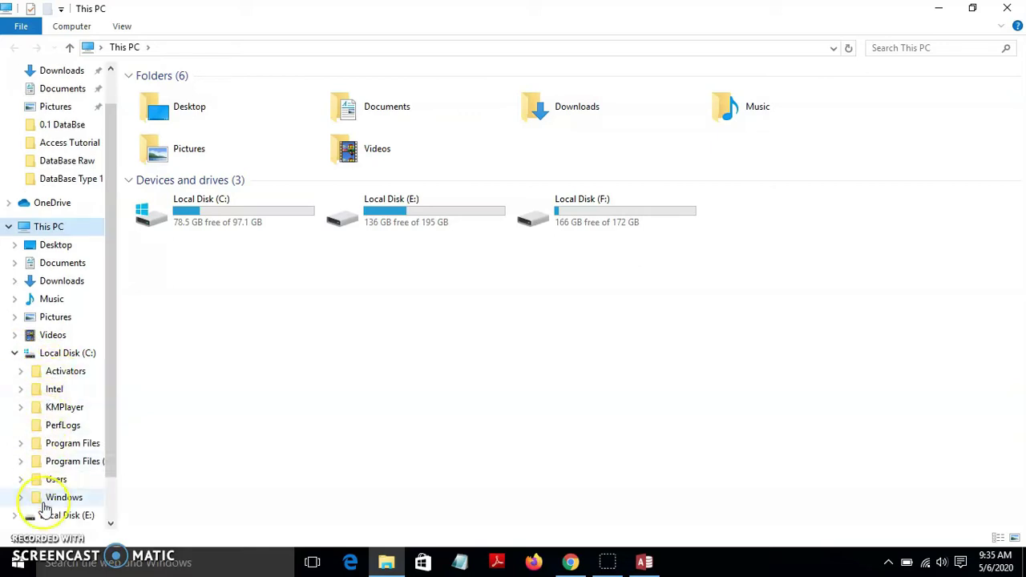
pyautogui.click(16, 354)
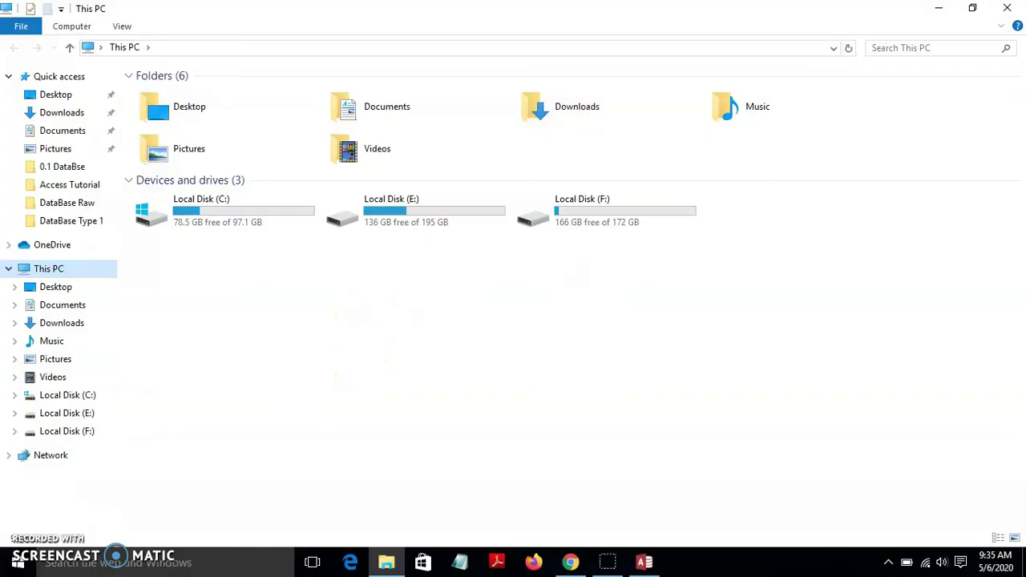
pyautogui.click(1007, 8)
# Switch to the open Access database and create a new blank form in Design view.
pyautogui.click(644, 561)
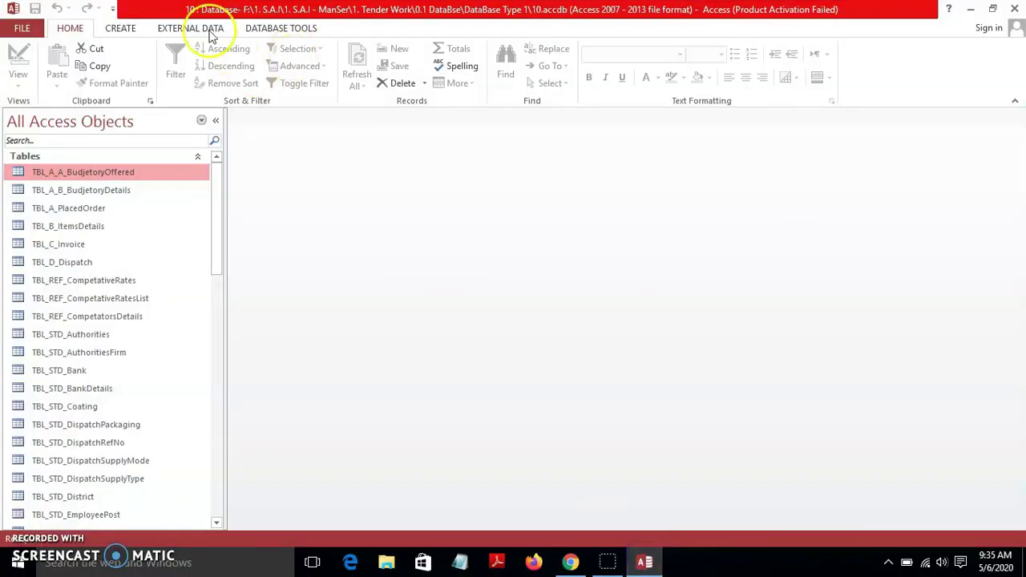
pyautogui.moveTo(215, 207); pyautogui.dragTo(208, 170)
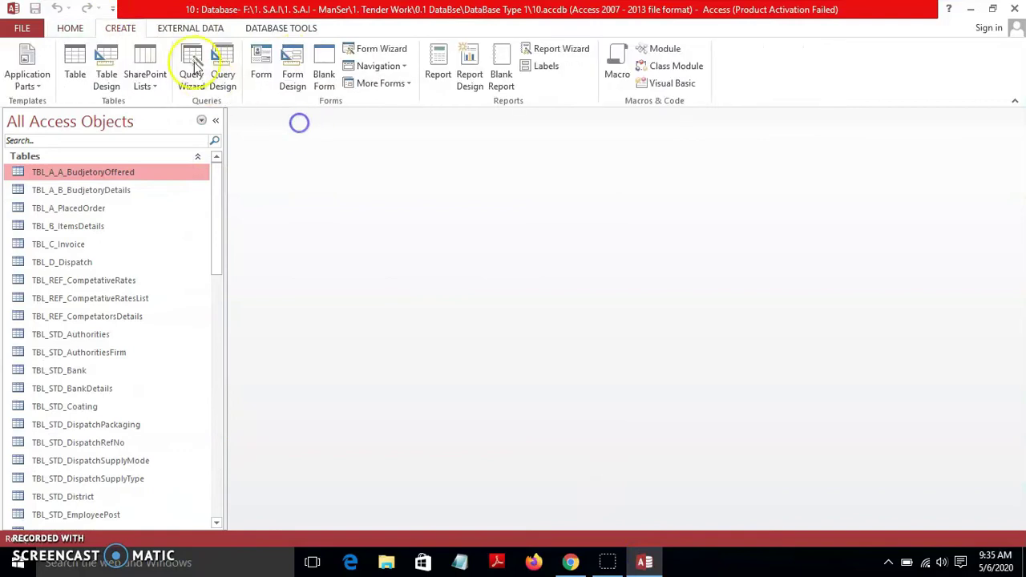
pyautogui.click(293, 73)
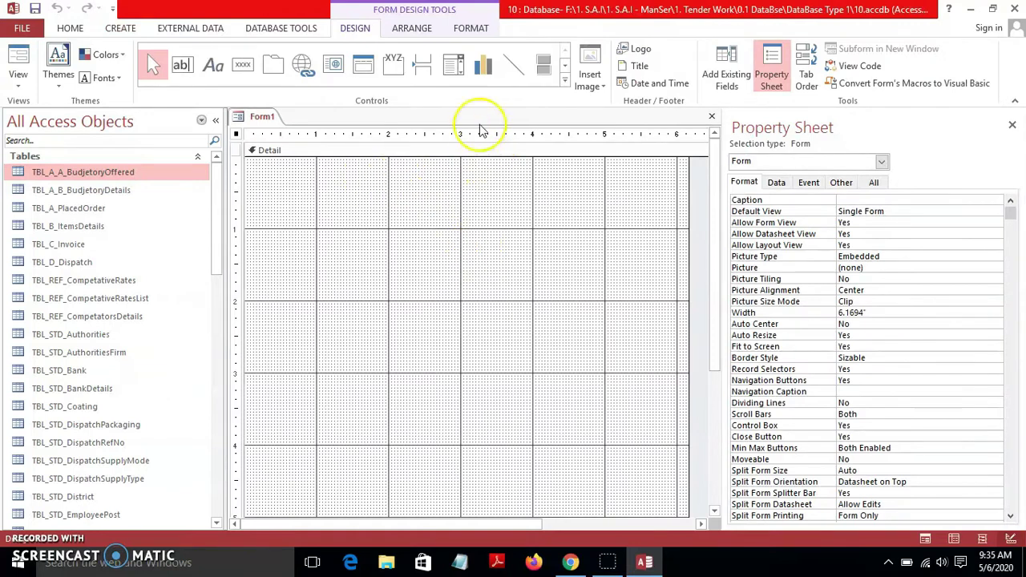
# Place a combo box about 3.2" across and 0.33" down in the form's Detail section, skipping the Combo Box Wizard.
pyautogui.click(452, 66)
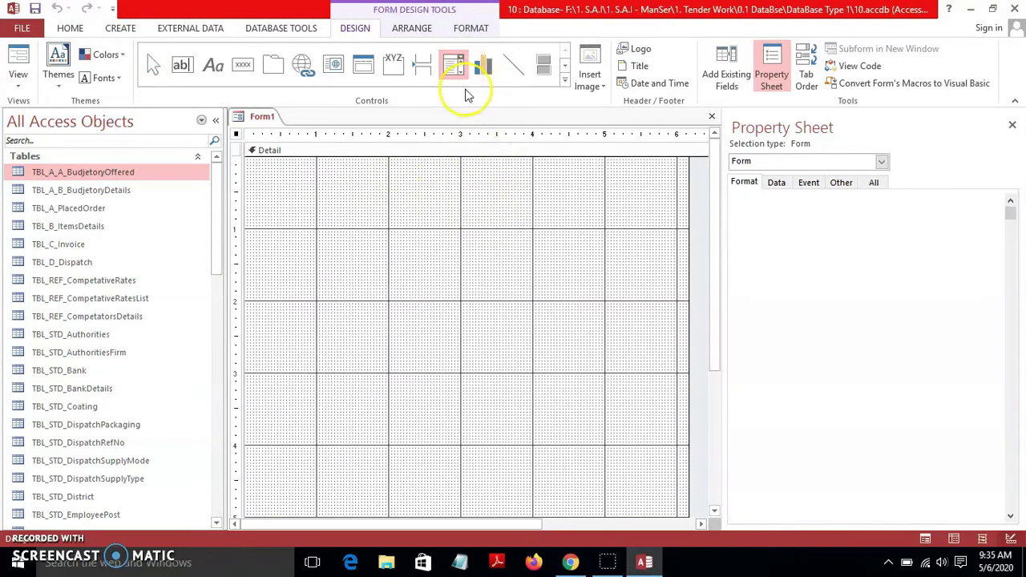
pyautogui.click(475, 179)
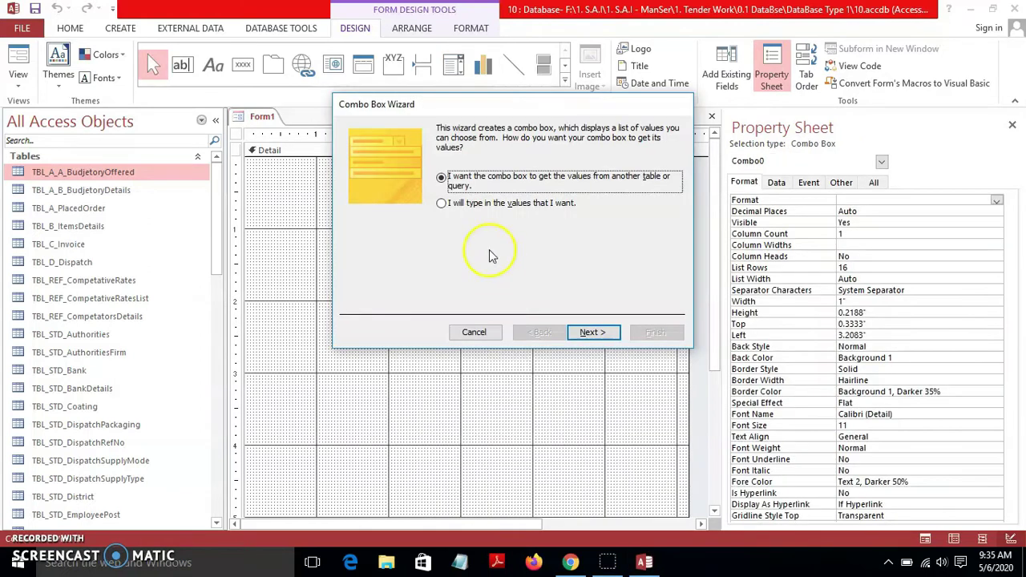
pyautogui.click(473, 333)
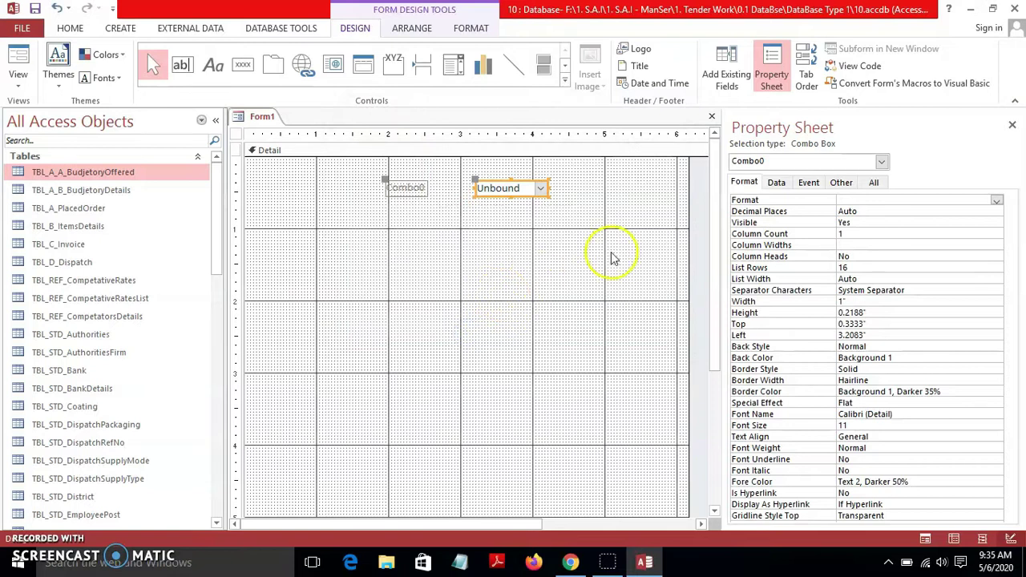
# Start building a query for the combo box's row source and add the TBL_A_PlacedOrder table to it.
pyautogui.click(776, 183)
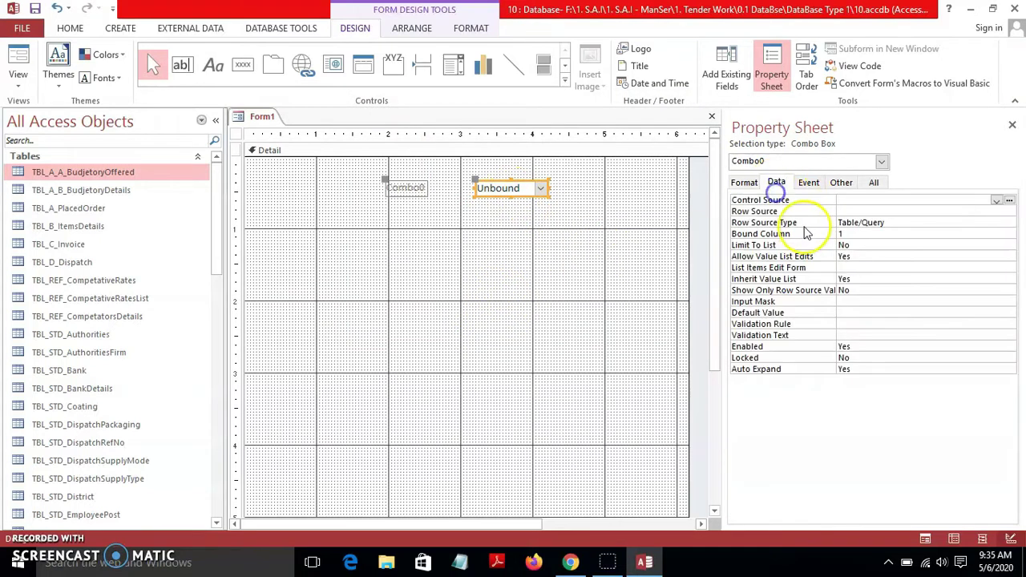
pyautogui.click(841, 211)
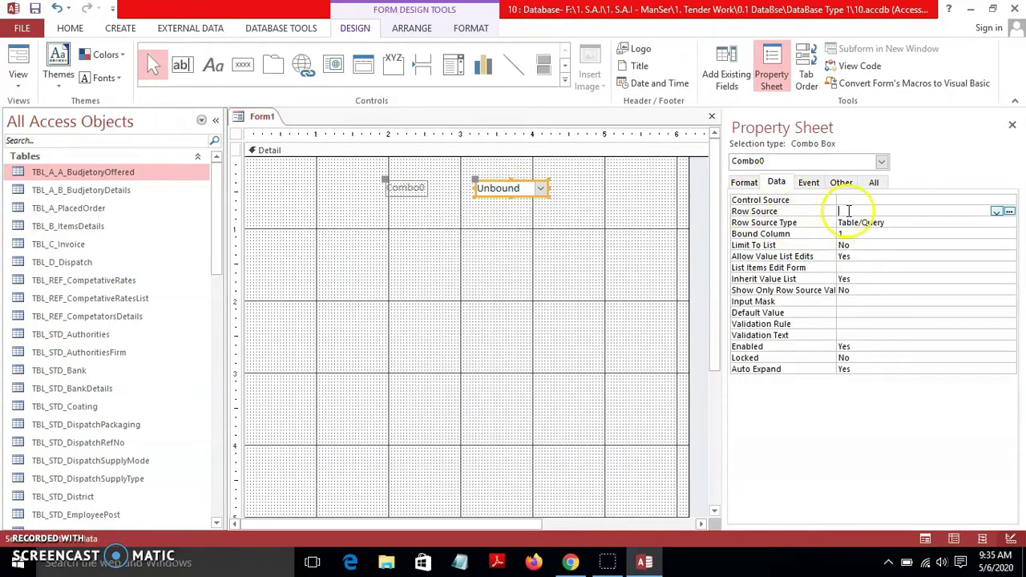
pyautogui.click(1009, 212)
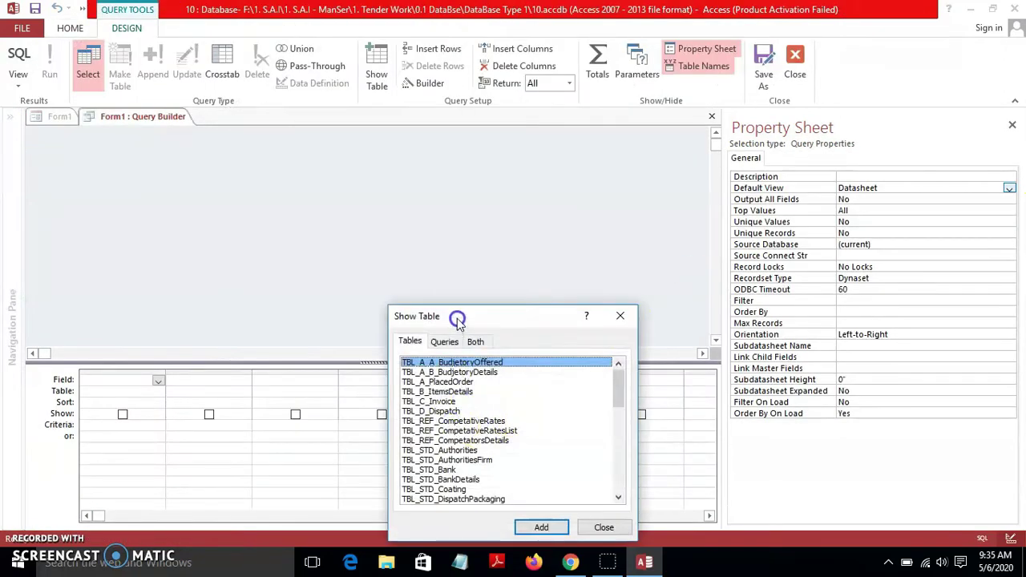
pyautogui.moveTo(457, 320); pyautogui.dragTo(485, 137)
pyautogui.doubleClick(476, 198)
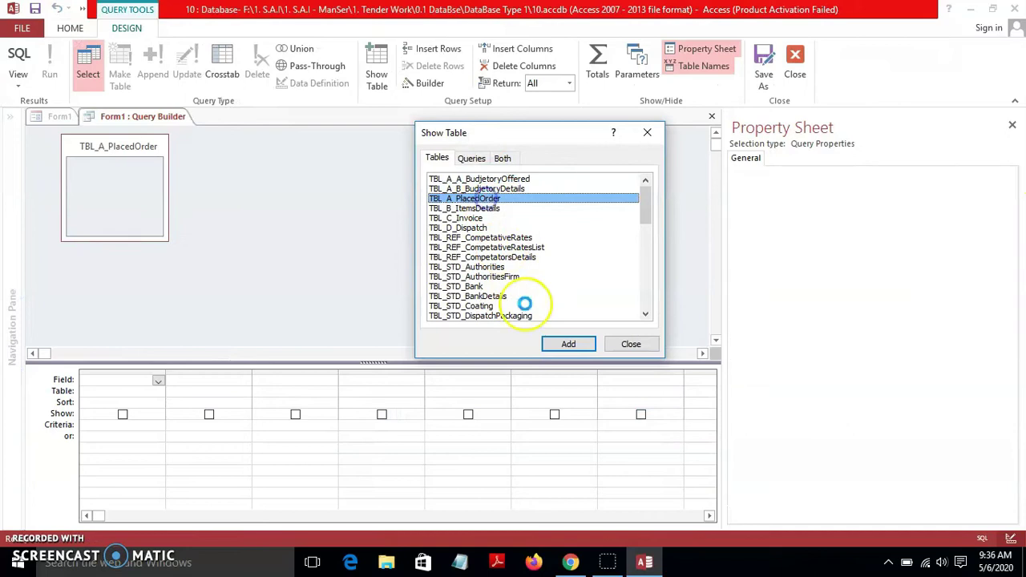
pyautogui.click(631, 344)
# Add the PlacedOrderInitialCode field to the row source query and close the query builder, keeping the changes.
pyautogui.moveTo(167, 239); pyautogui.dragTo(302, 307)
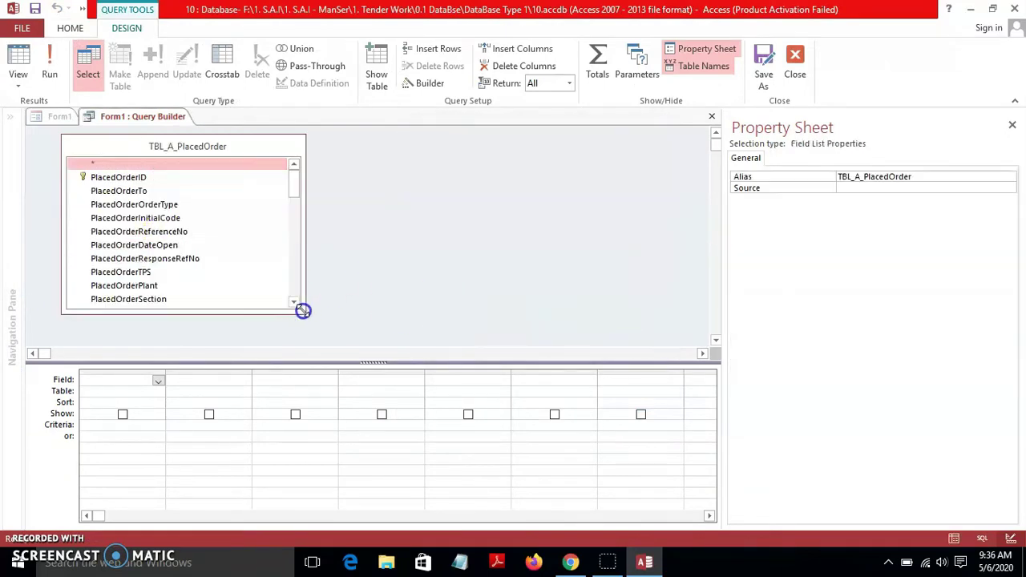
pyautogui.doubleClick(176, 218)
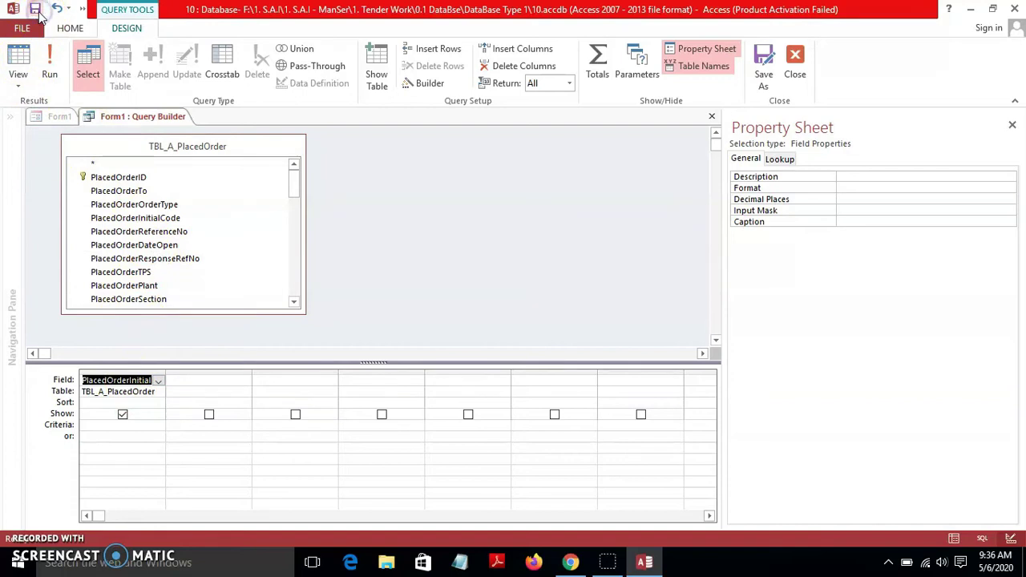
pyautogui.click(794, 60)
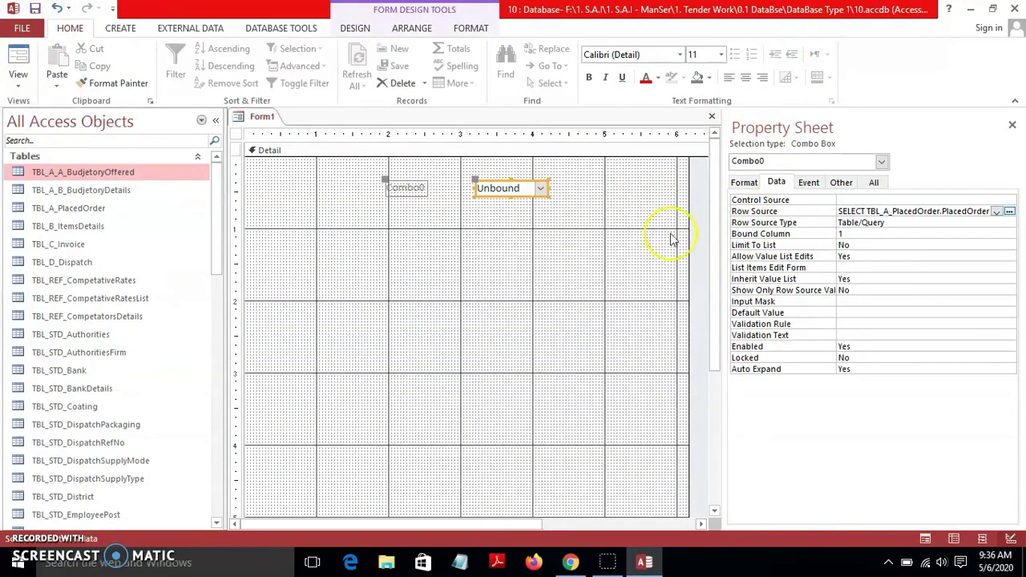
# Name the combo box cboPrimarySearch.
pyautogui.click(842, 182)
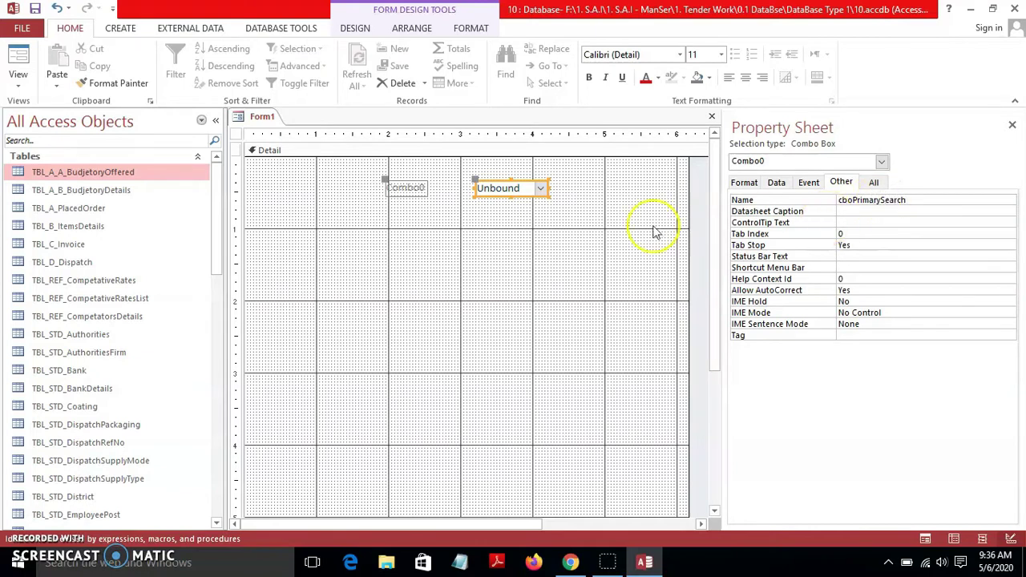
pyautogui.click(577, 232)
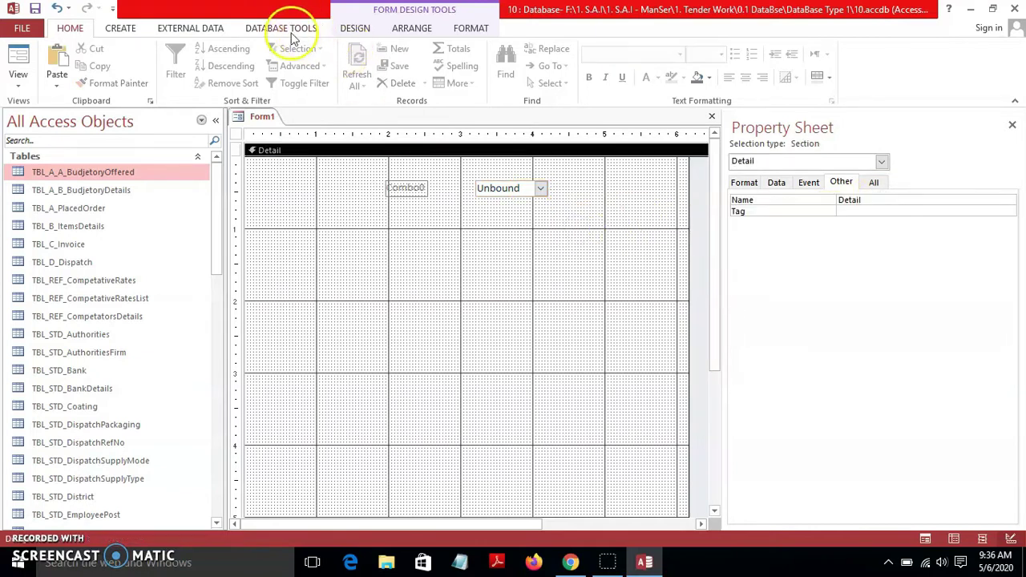
# Place a second combo box below the first one without using the wizard and name it cboSecSearch.
pyautogui.click(356, 29)
pyautogui.click(453, 66)
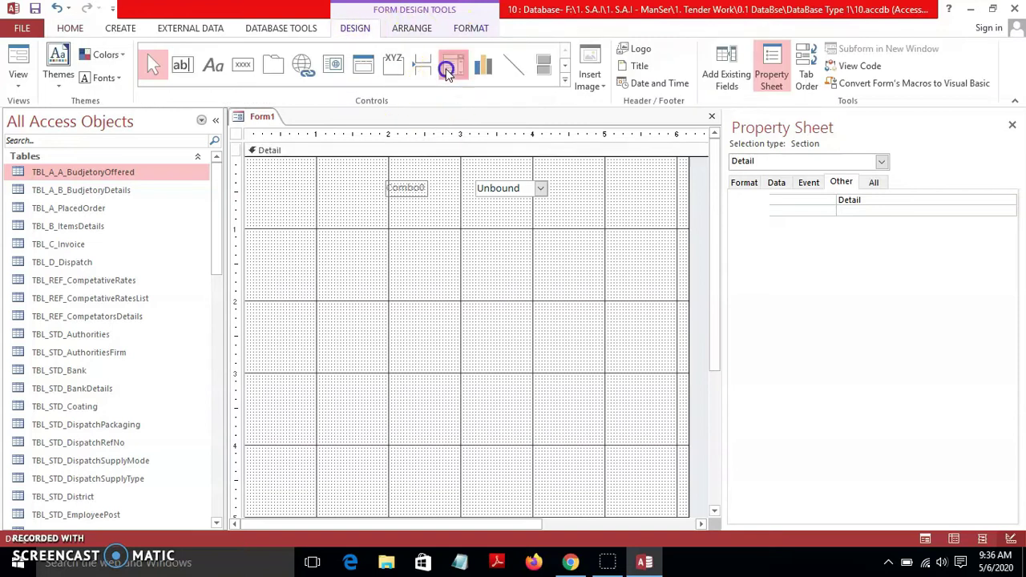
pyautogui.click(488, 218)
pyautogui.click(472, 330)
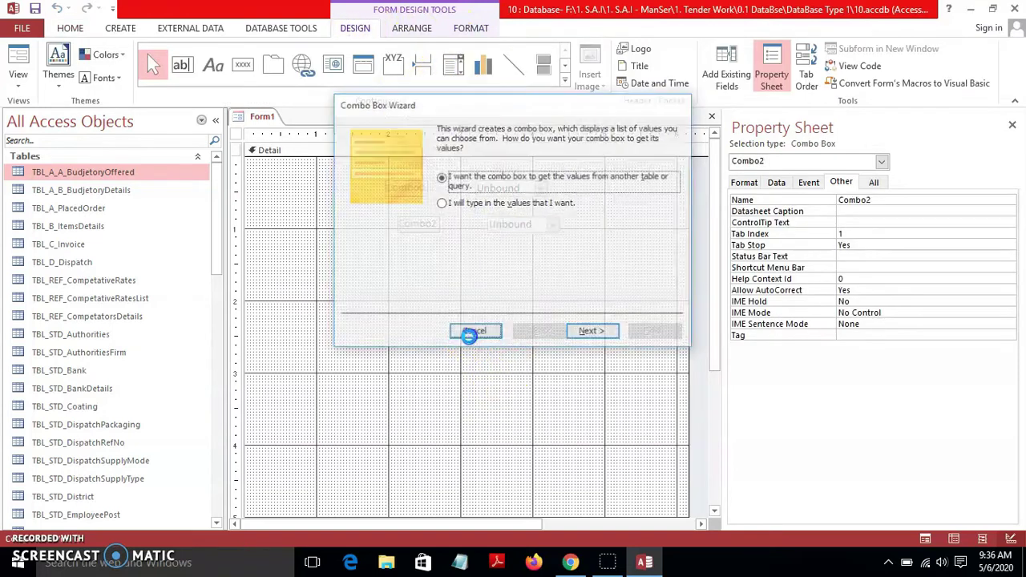
pyautogui.click(789, 200)
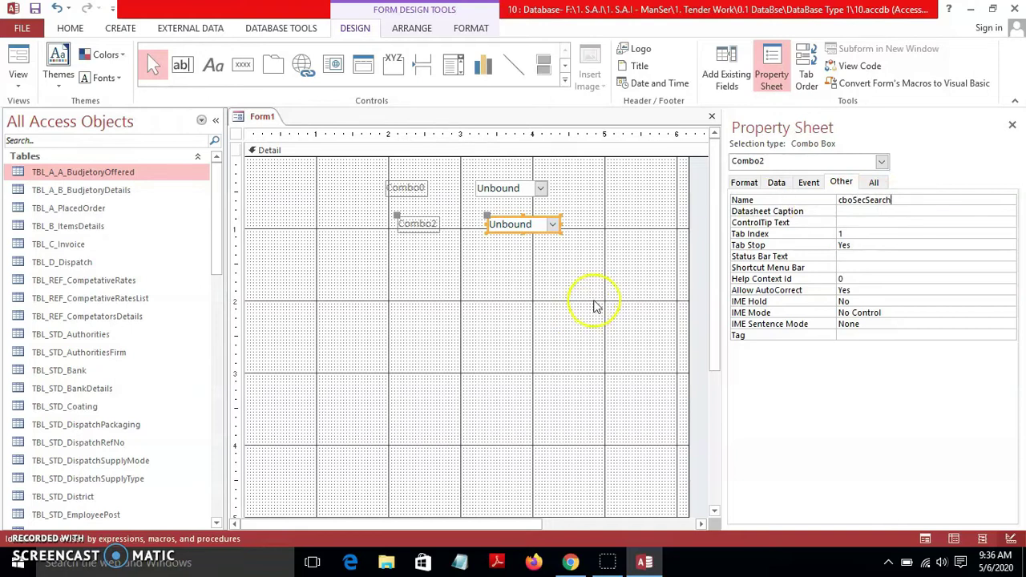
# Start building a row source query for cboSecSearch and add the TBL_A_PlacedOrder table to it.
pyautogui.click(781, 184)
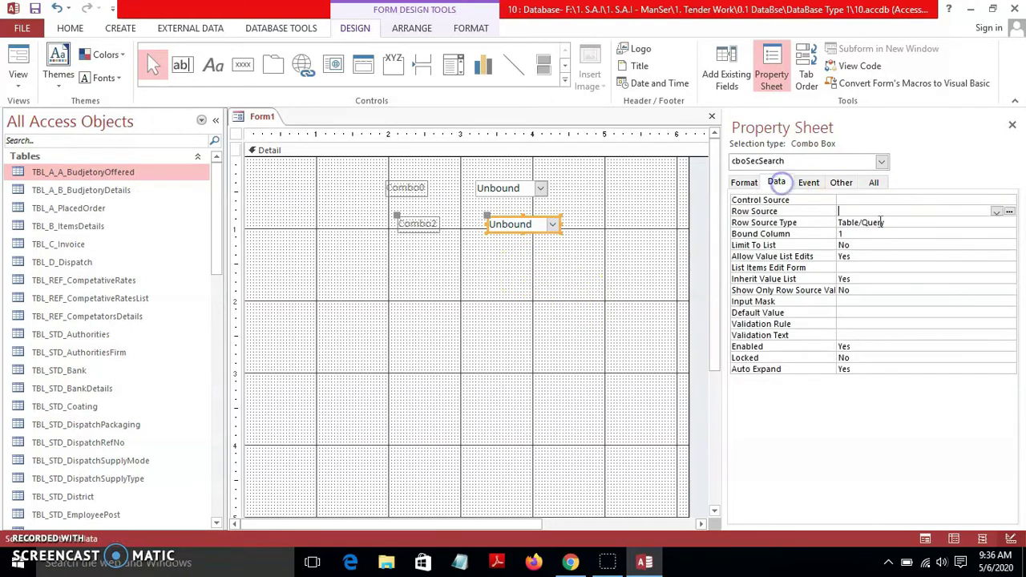
pyautogui.click(998, 212)
pyautogui.click(1010, 213)
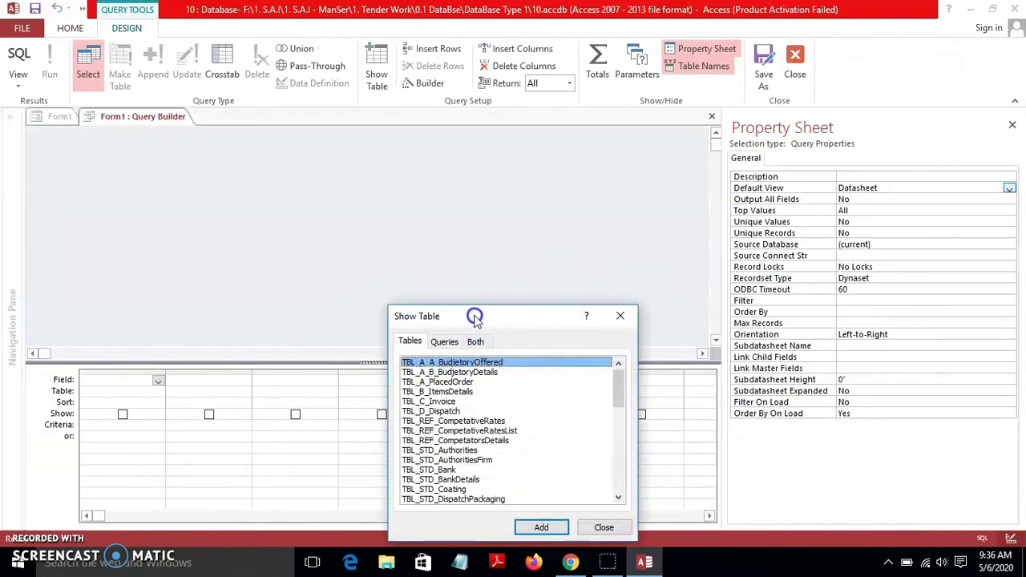
pyautogui.moveTo(475, 319); pyautogui.dragTo(470, 103)
pyautogui.click(445, 166)
pyautogui.click(529, 311)
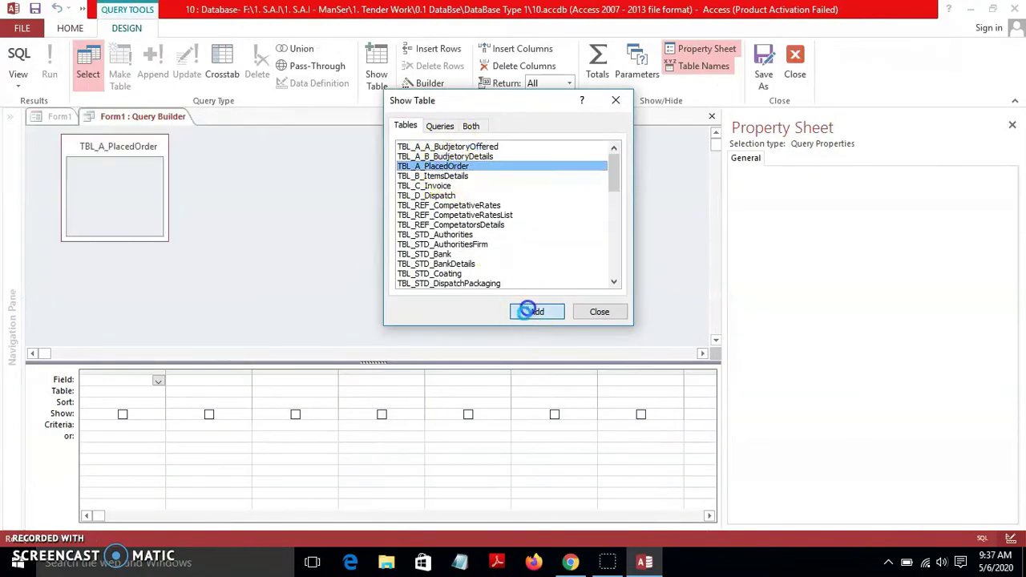
pyautogui.click(597, 313)
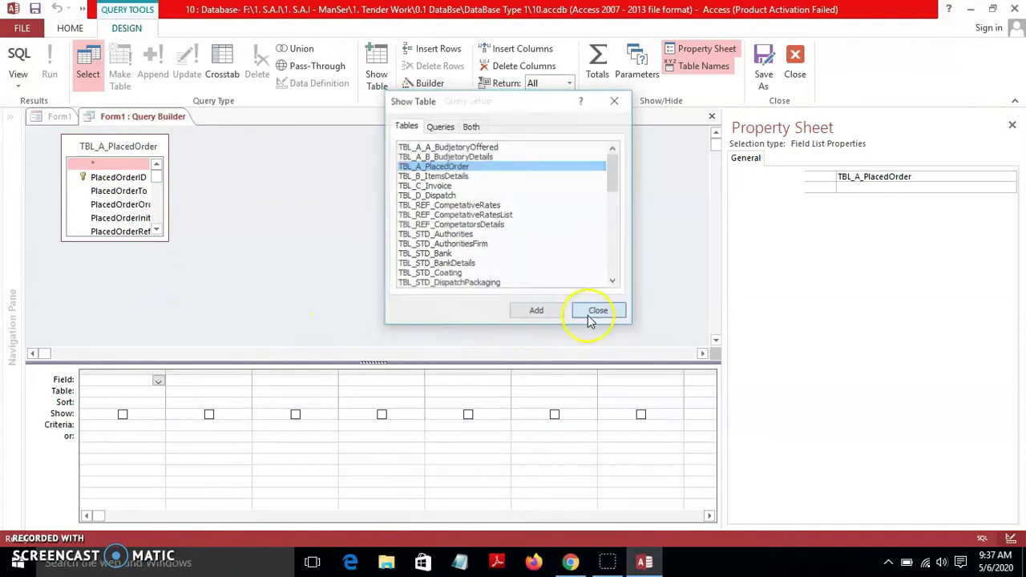
# Add the PlacedOrderReferenceNo and PlacedOrderInitialCode fields to the cboSecSearch query.
pyautogui.moveTo(167, 241); pyautogui.dragTo(305, 315)
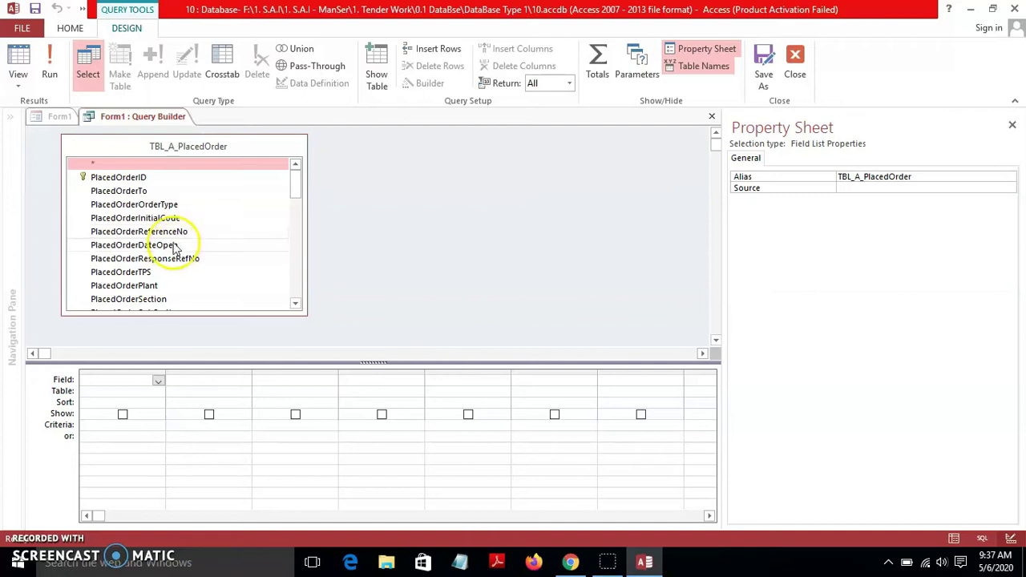
pyautogui.doubleClick(180, 232)
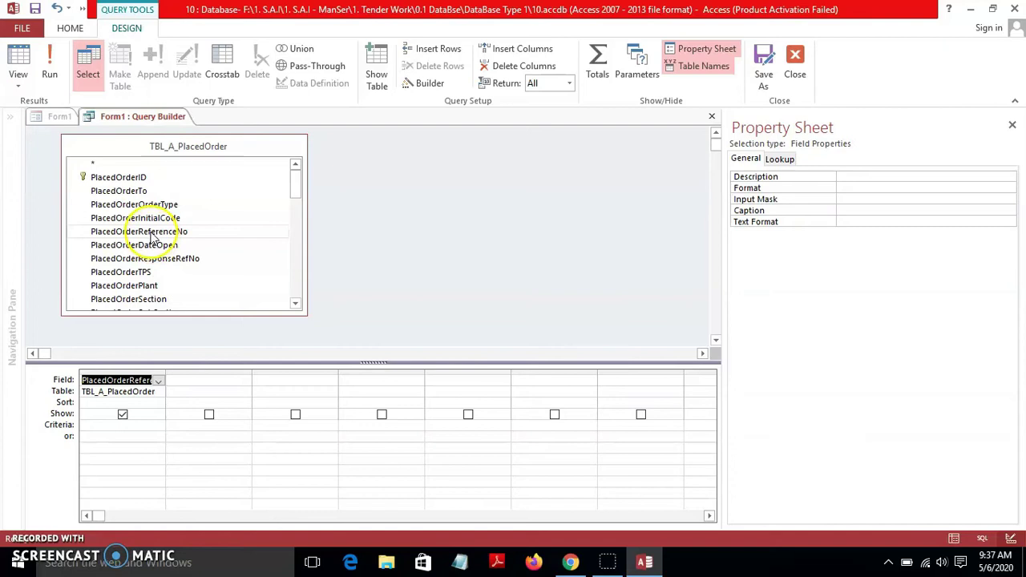
pyautogui.doubleClick(133, 218)
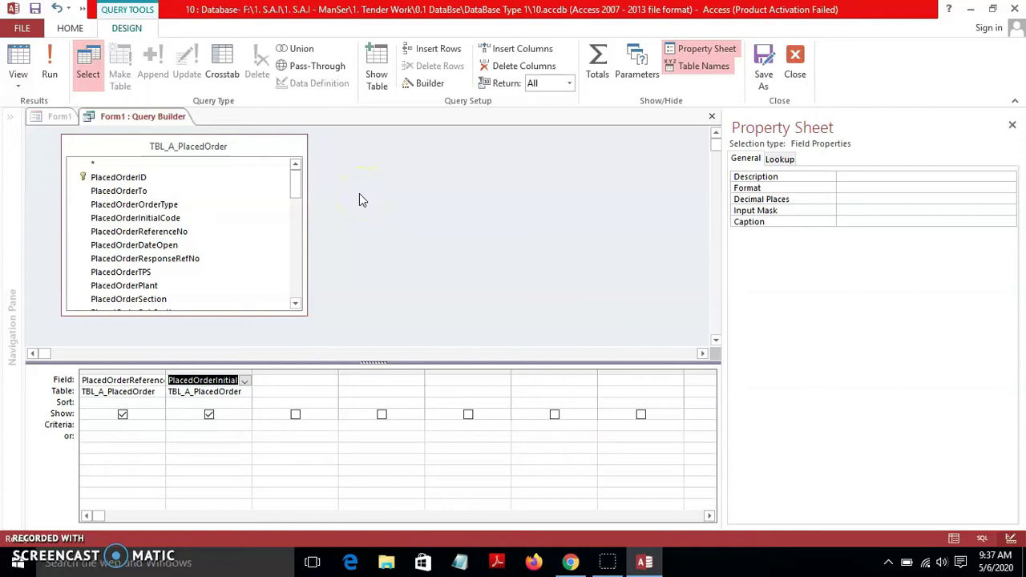
# Set the PlacedOrderInitialCode criteria to [Forms]![Form1]![cboPrimarySearch] and save the query.
pyautogui.click(253, 372)
pyautogui.moveTo(253, 372); pyautogui.dragTo(366, 371)
pyautogui.click(212, 424)
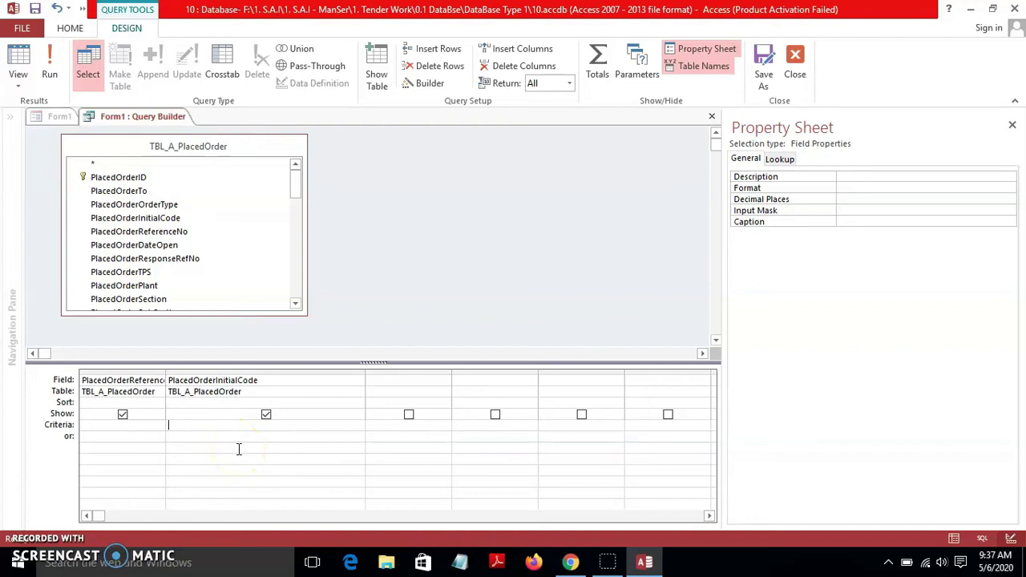
pyautogui.write('forms')
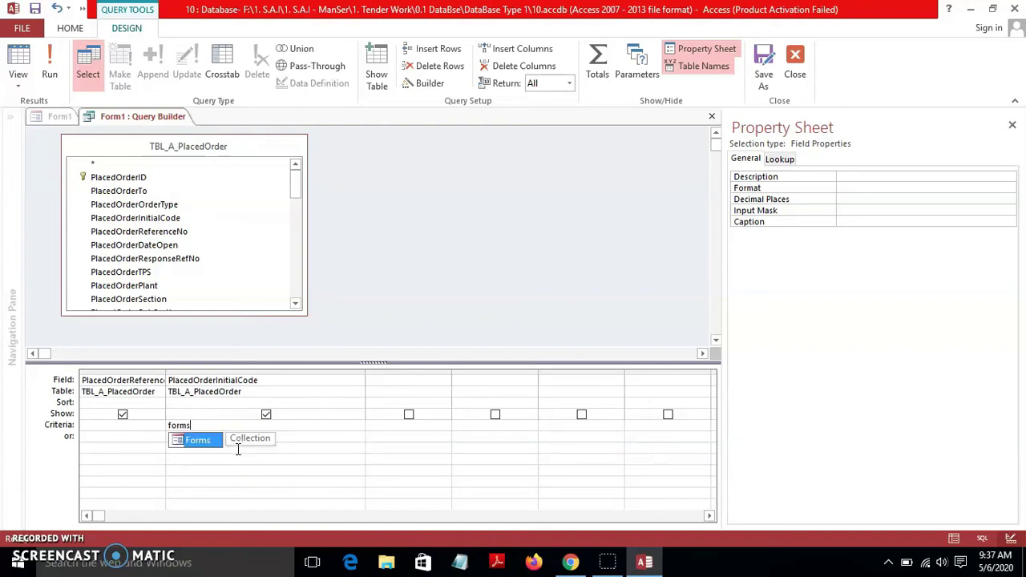
pyautogui.press('Tab')
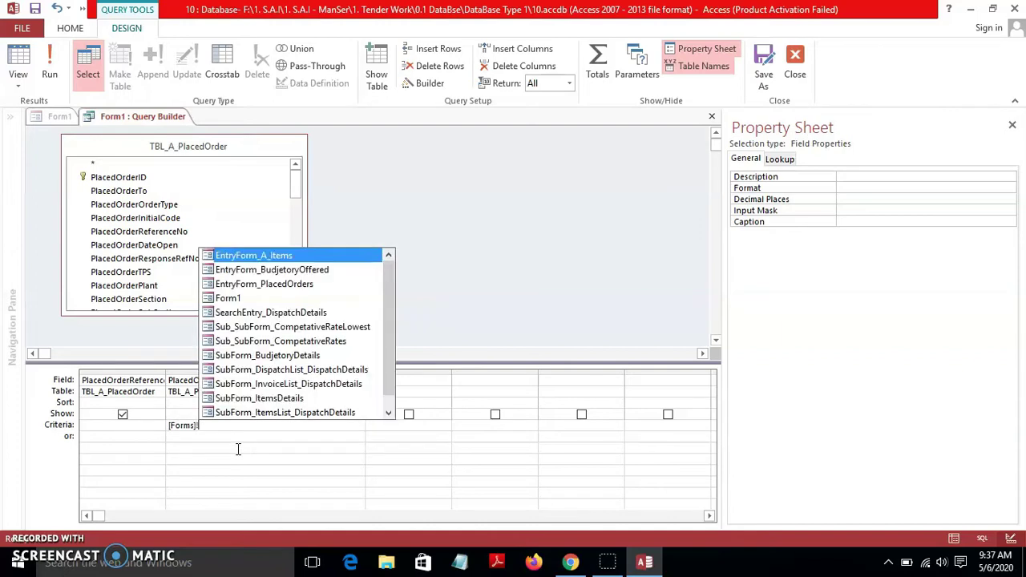
pyautogui.press('Down')
pyautogui.press('Down')
pyautogui.press('Down')
pyautogui.press('Tab')
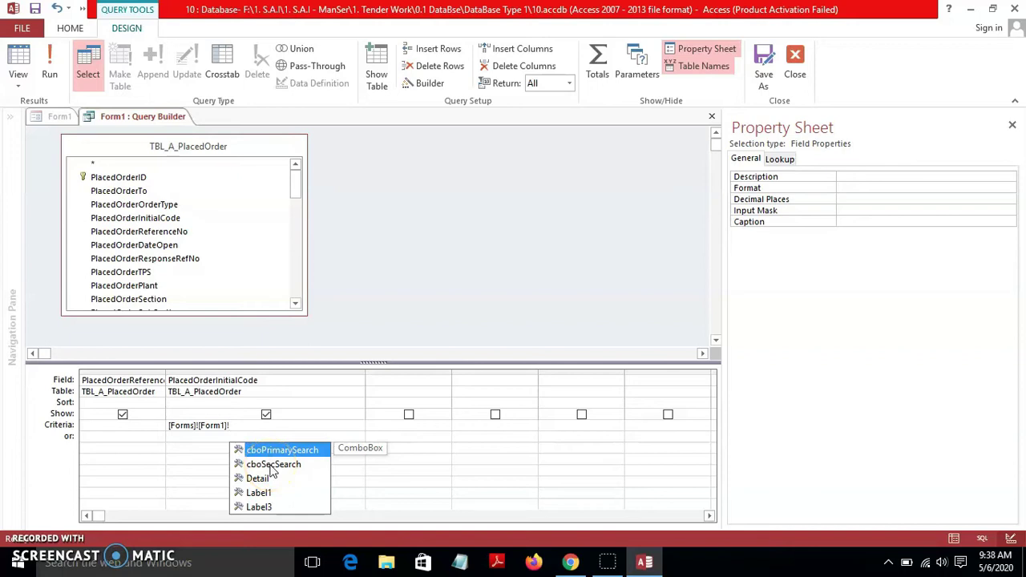
pyautogui.press('Tab')
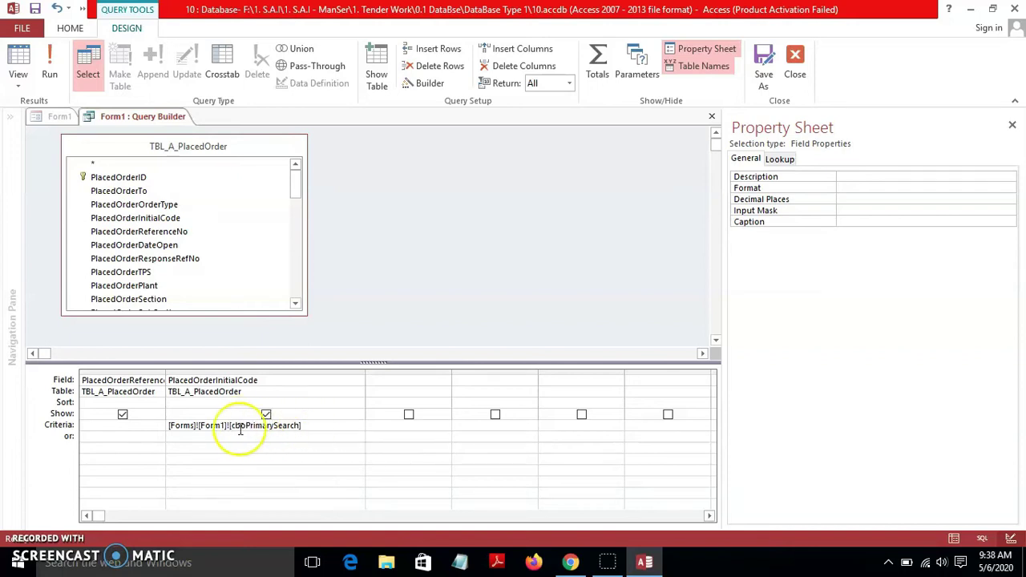
pyautogui.click(305, 436)
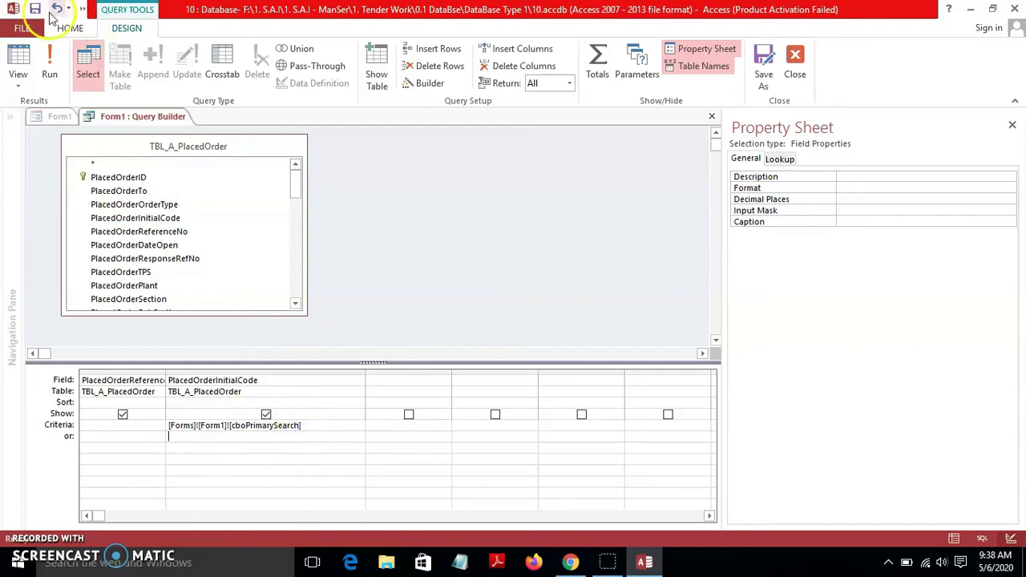
pyautogui.click(35, 10)
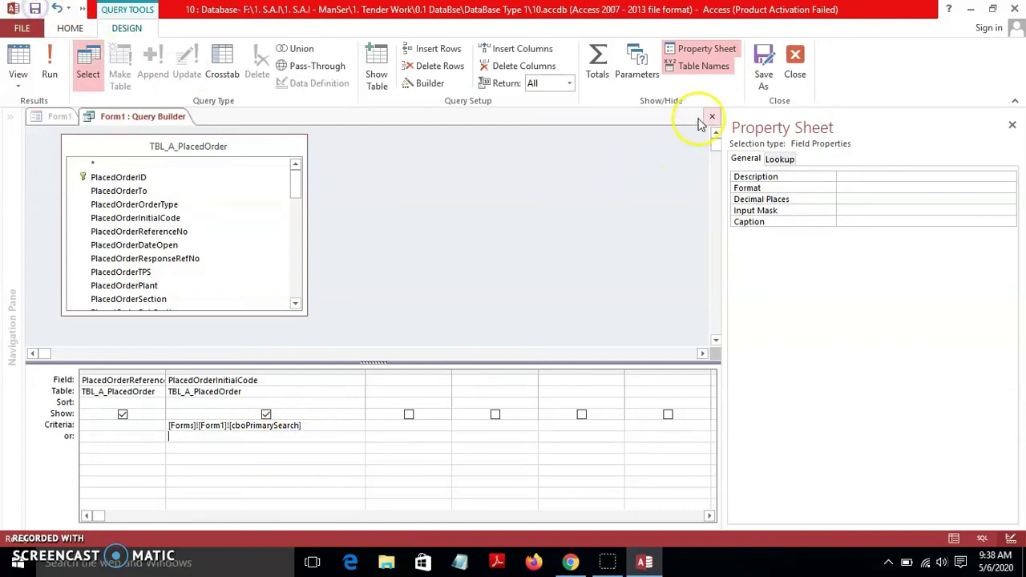
# Close the query builder, widen both combo boxes on Form1 and show the form in Form View.
pyautogui.click(794, 64)
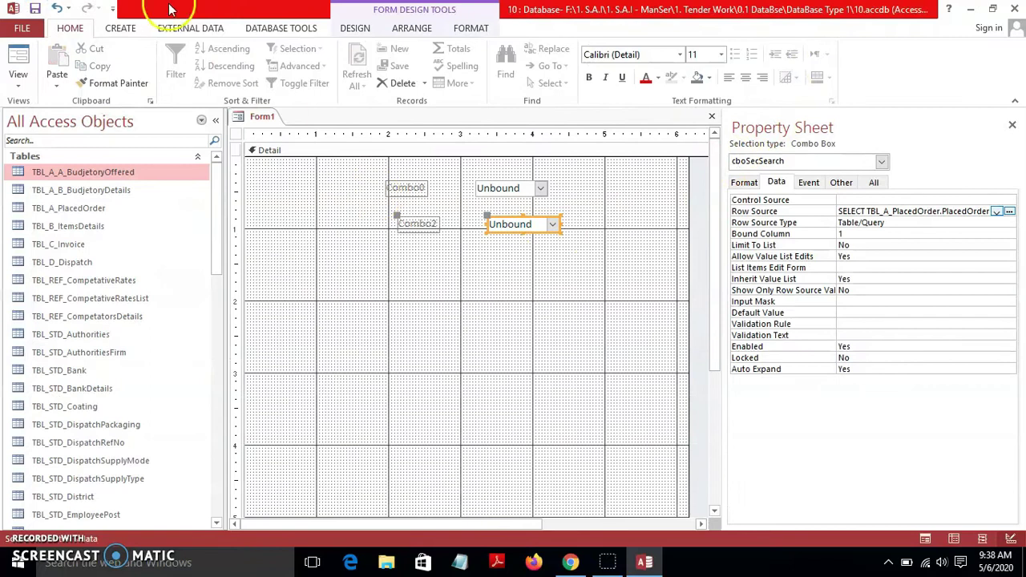
pyautogui.moveTo(636, 264); pyautogui.dragTo(650, 187)
pyautogui.click(579, 311)
pyautogui.click(18, 80)
pyautogui.click(64, 108)
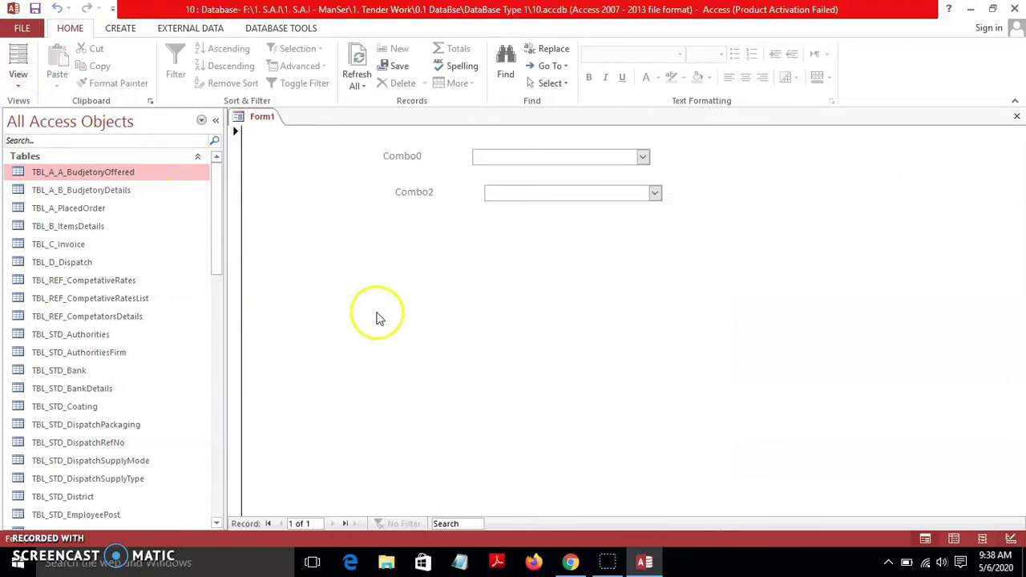
# Examine the first combo box's list and the records in the TBL_STD_POInitialCodes and TBL_A_PlacedOrder tables.
pyautogui.click(643, 158)
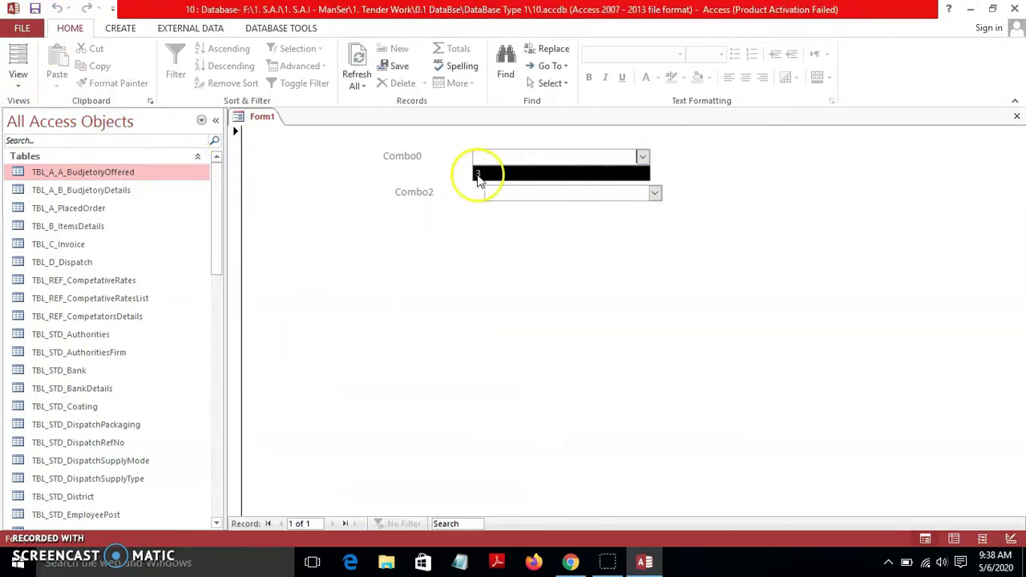
pyautogui.moveTo(217, 179); pyautogui.dragTo(222, 303)
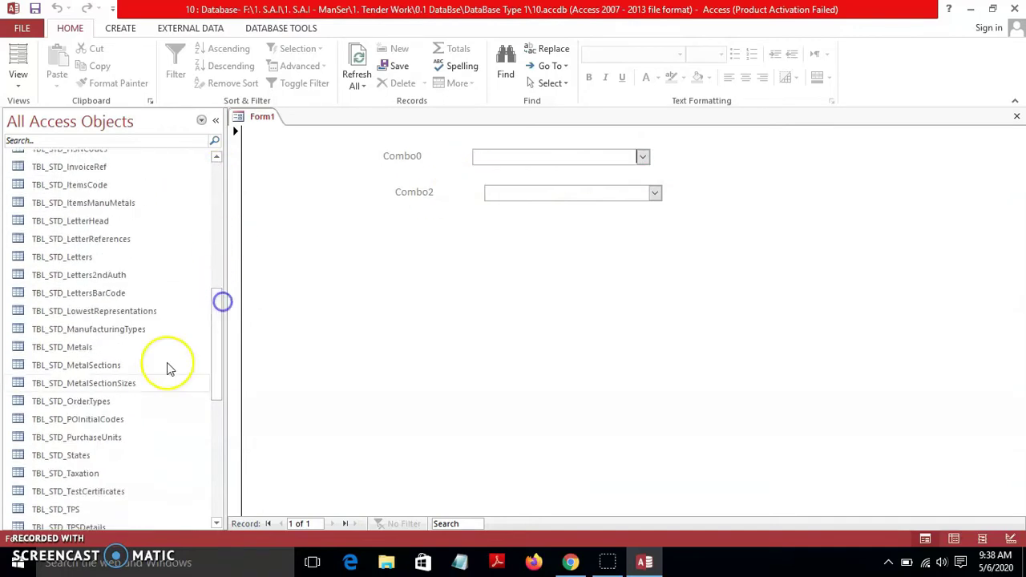
pyautogui.click(102, 418)
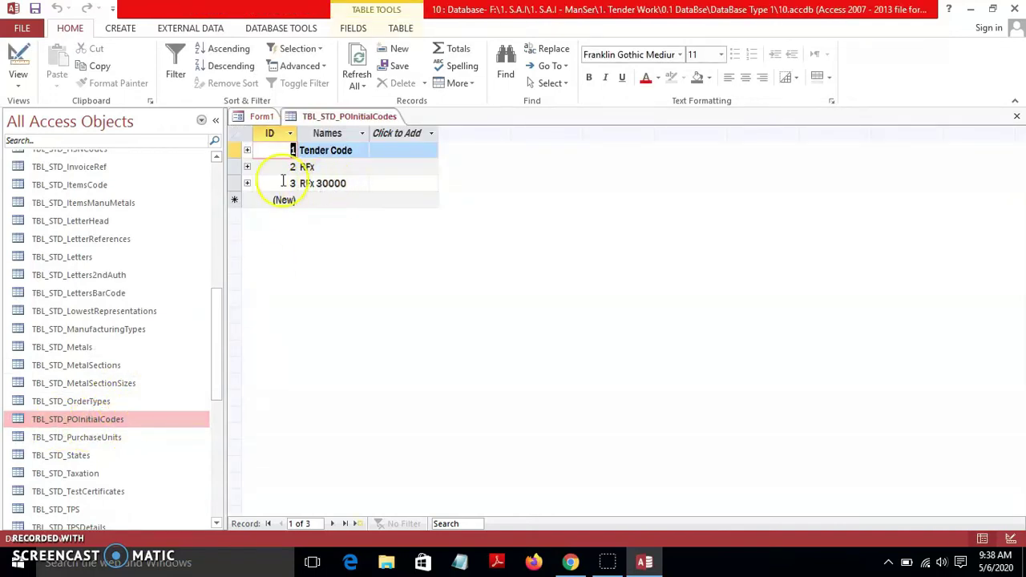
pyautogui.moveTo(212, 339); pyautogui.dragTo(224, 188)
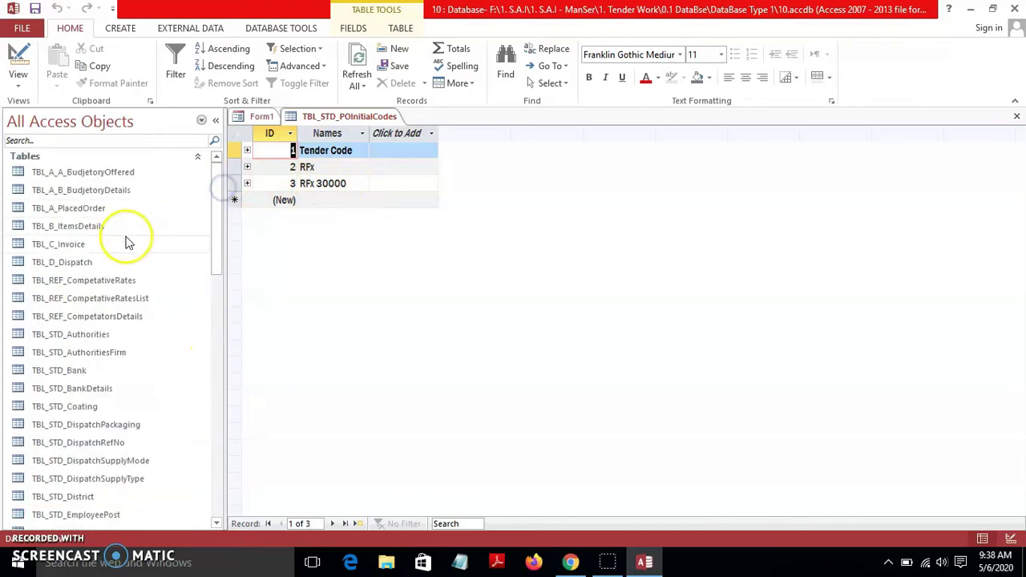
pyautogui.doubleClick(81, 208)
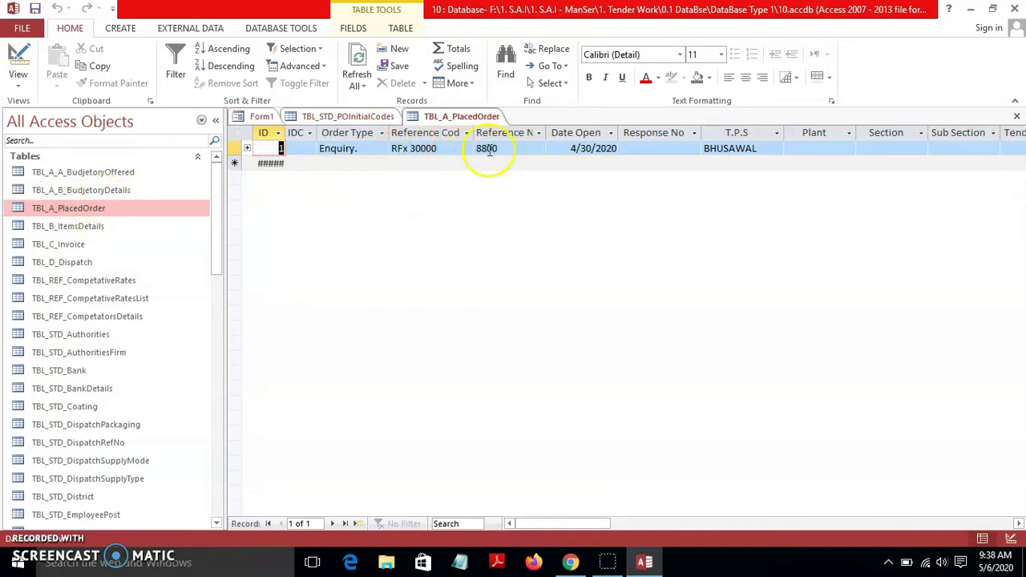
# Test the cascade on Form1 by choosing 3 in the first combo box and 8800 in the second.
pyautogui.click(264, 117)
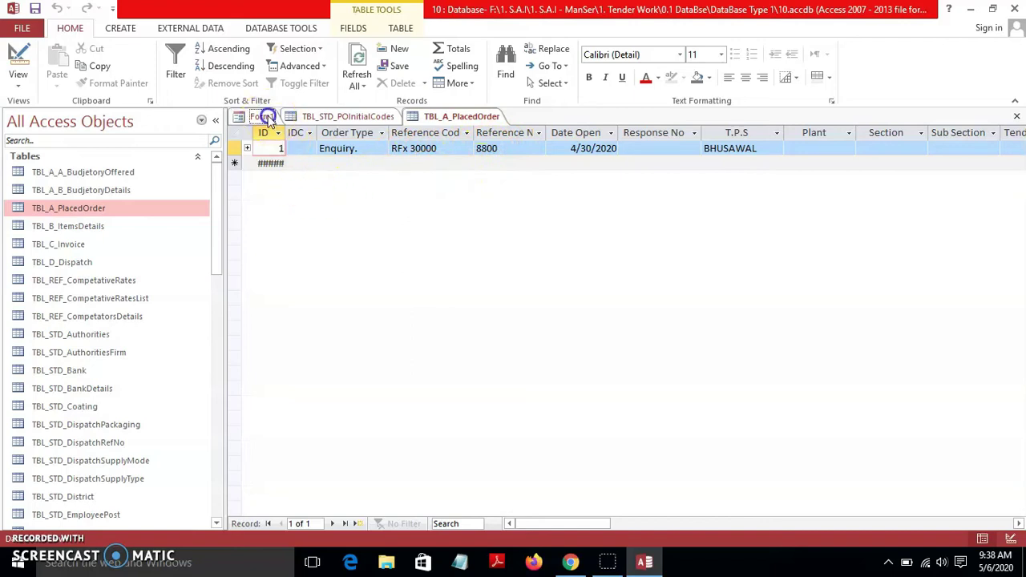
pyautogui.click(642, 157)
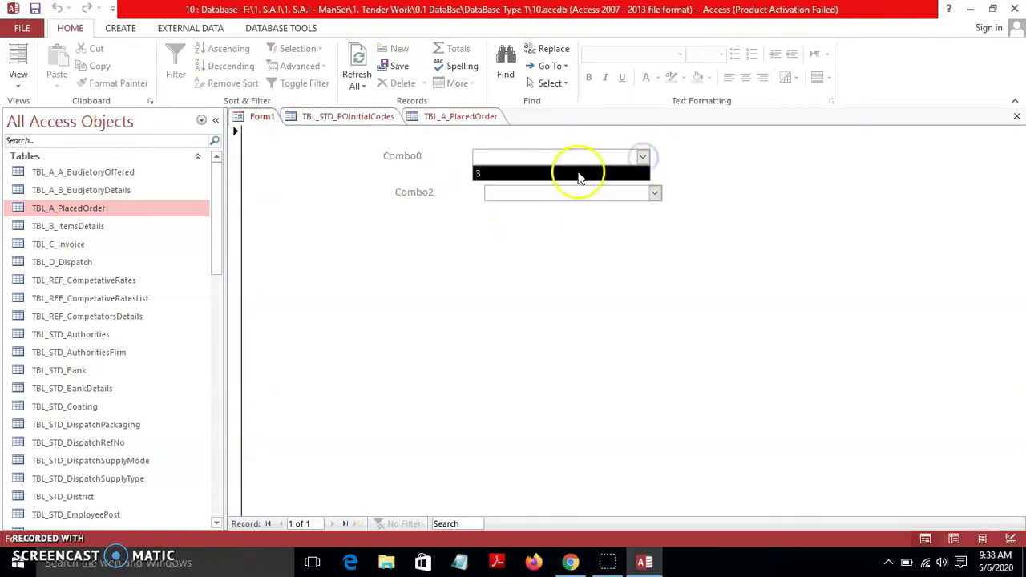
pyautogui.click(581, 174)
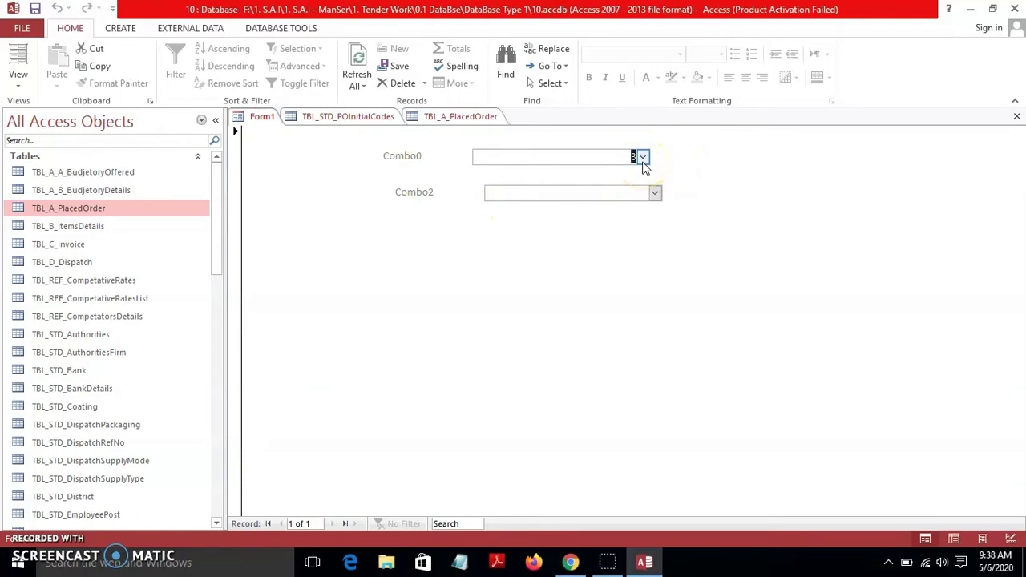
pyautogui.click(654, 192)
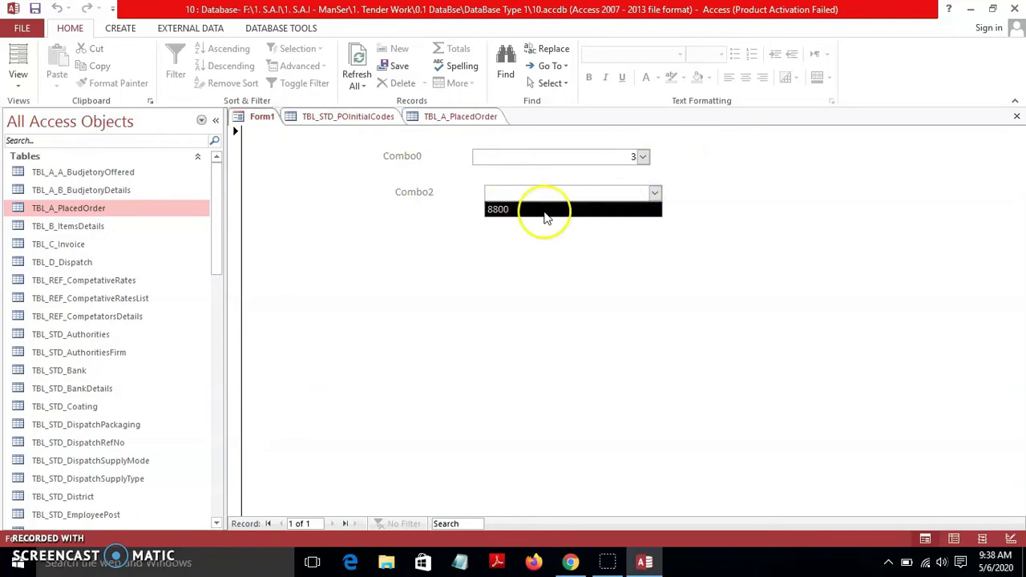
pyautogui.click(544, 211)
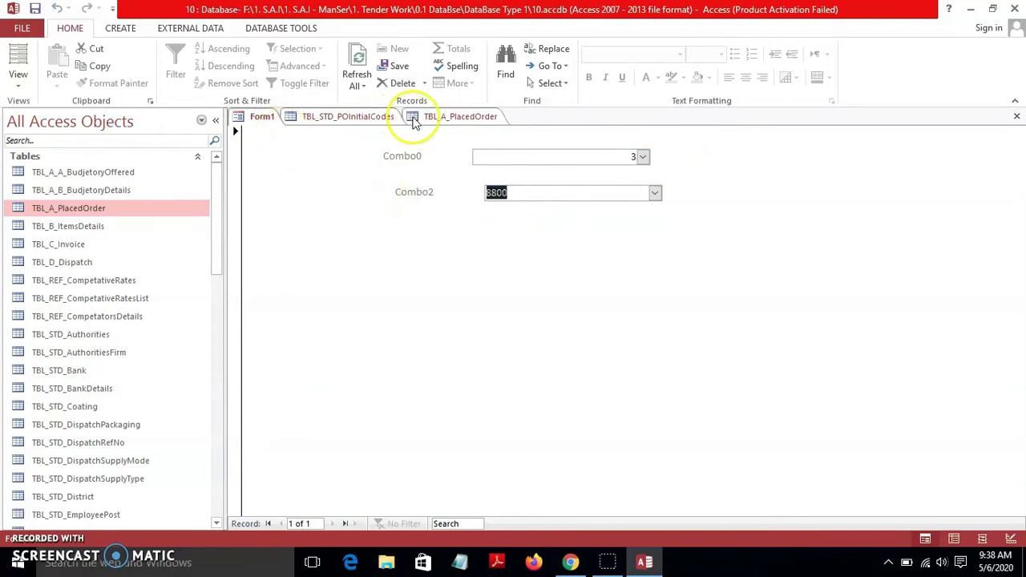
# Compare the values chosen on Form1 with the records in TBL_A_PlacedOrder and TBL_STD_POInitialCodes.
pyautogui.click(409, 119)
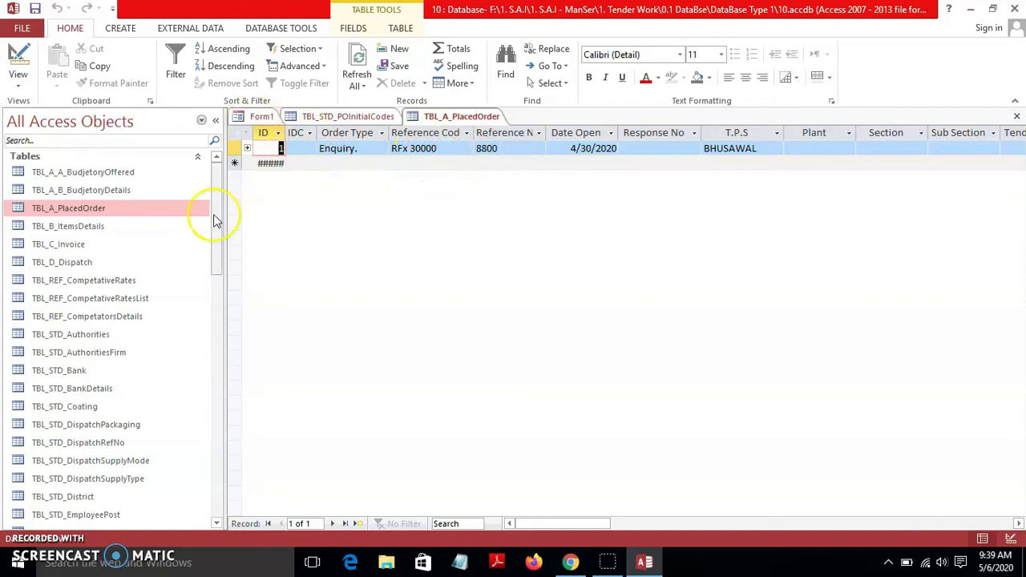
pyautogui.click(377, 118)
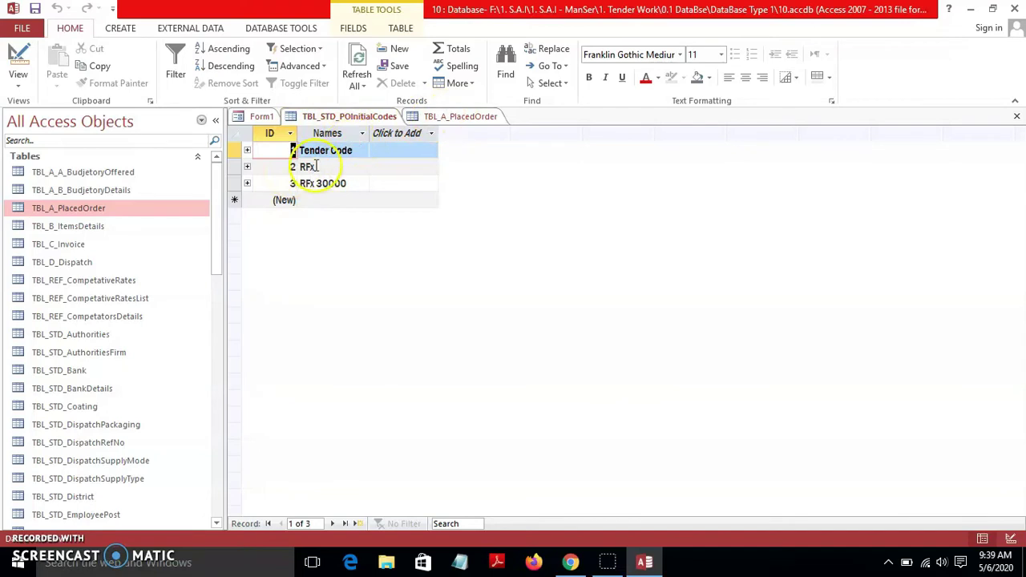
pyautogui.click(264, 116)
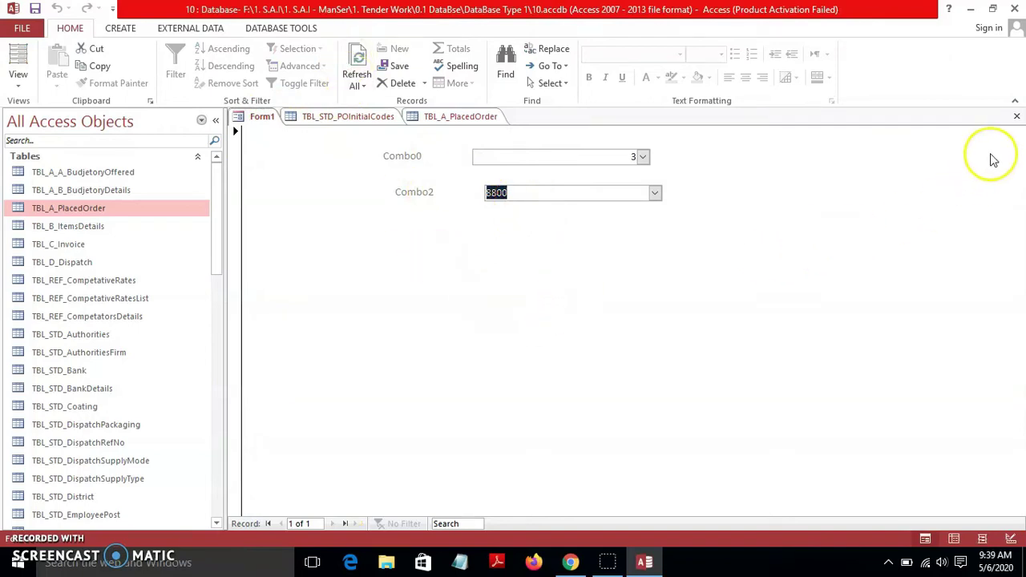
# Close Form1 without saving its design changes and close both open tables.
pyautogui.click(1014, 117)
pyautogui.click(518, 323)
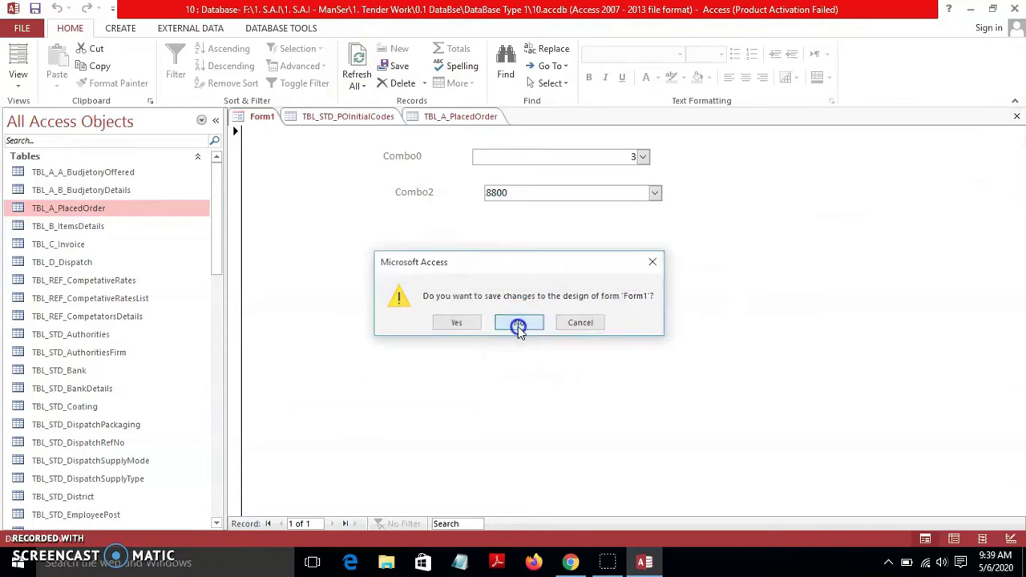
pyautogui.click(1015, 116)
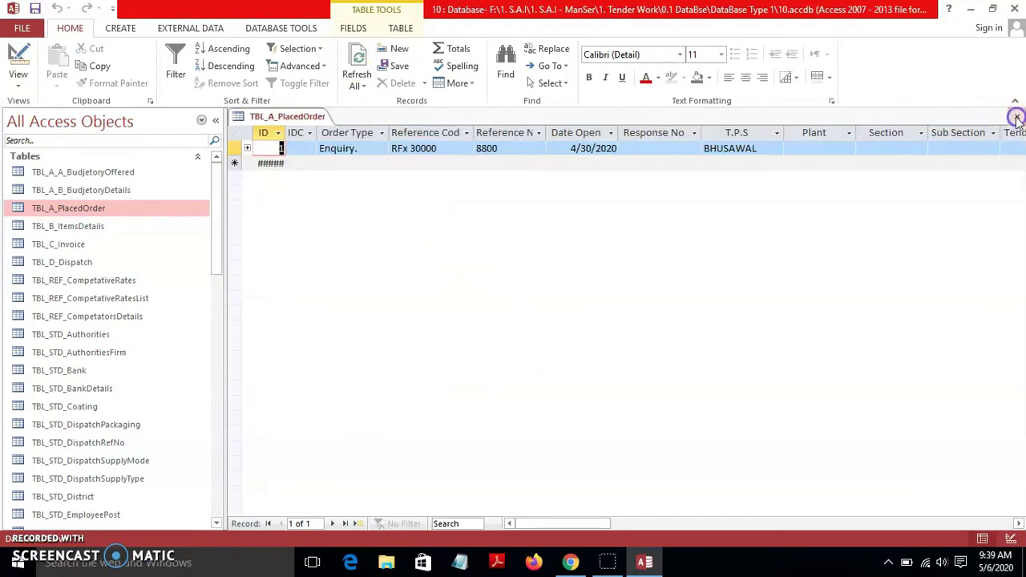
pyautogui.click(1016, 117)
# Open the SearchEntry_DispatchDetails form and examine the list of its Search combo box.
pyautogui.moveTo(222, 171); pyautogui.dragTo(235, 476)
pyautogui.click(119, 347)
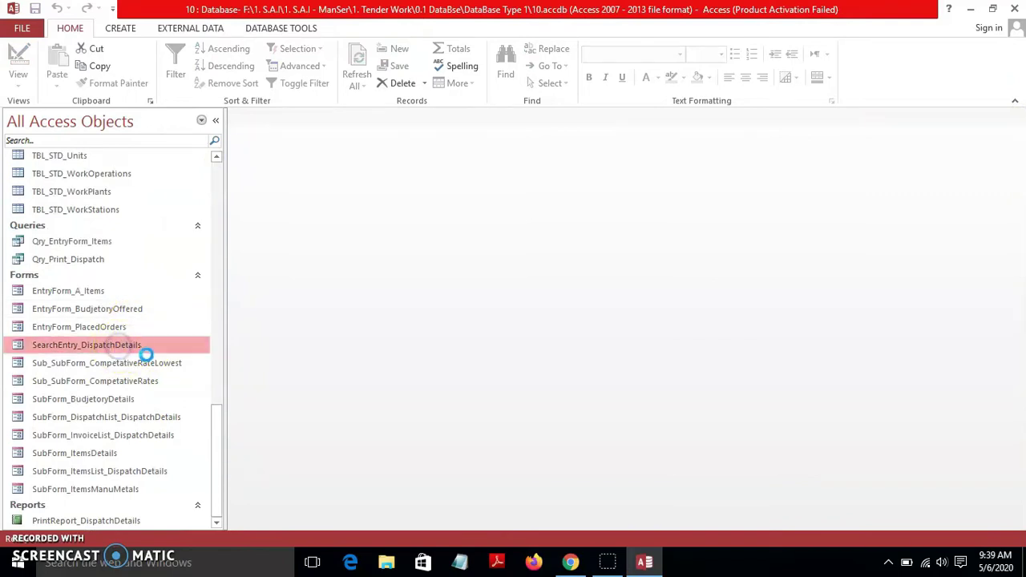
pyautogui.doubleClick(146, 354)
pyautogui.click(602, 170)
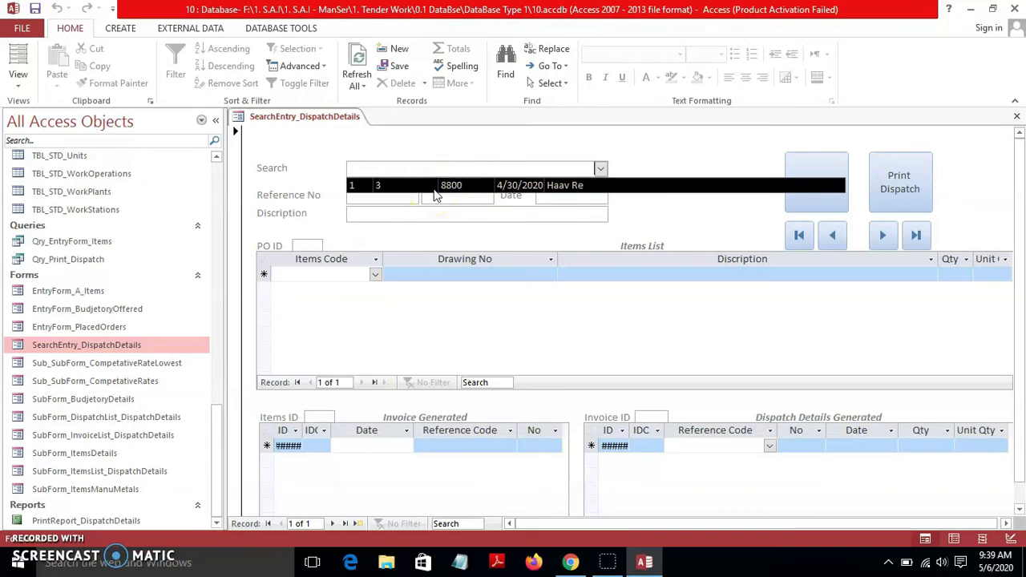
# Switch SearchEntry_DispatchDetails to Design View and widen the PO ID text box enough to read its full expression.
pyautogui.click(18, 87)
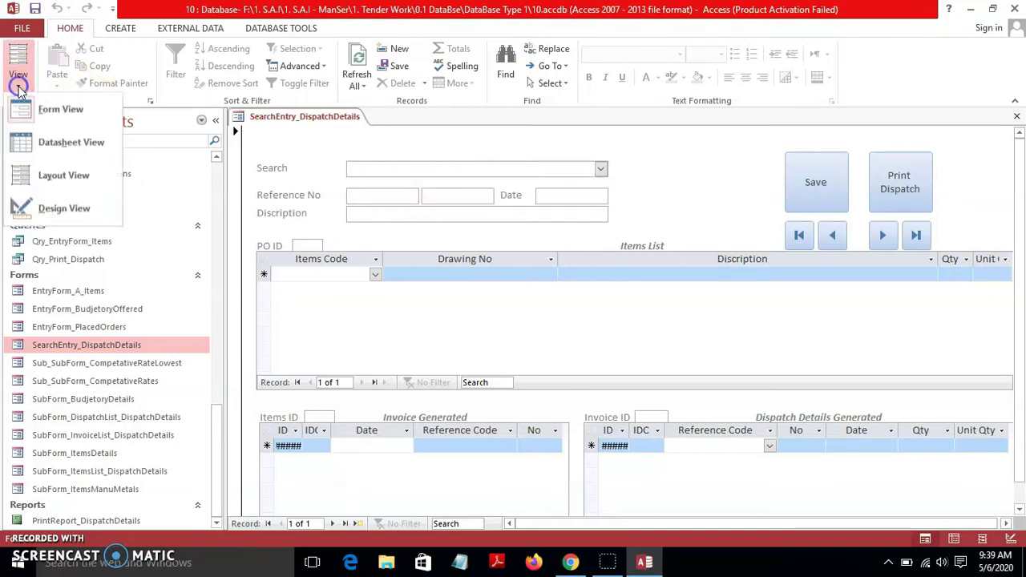
pyautogui.click(63, 207)
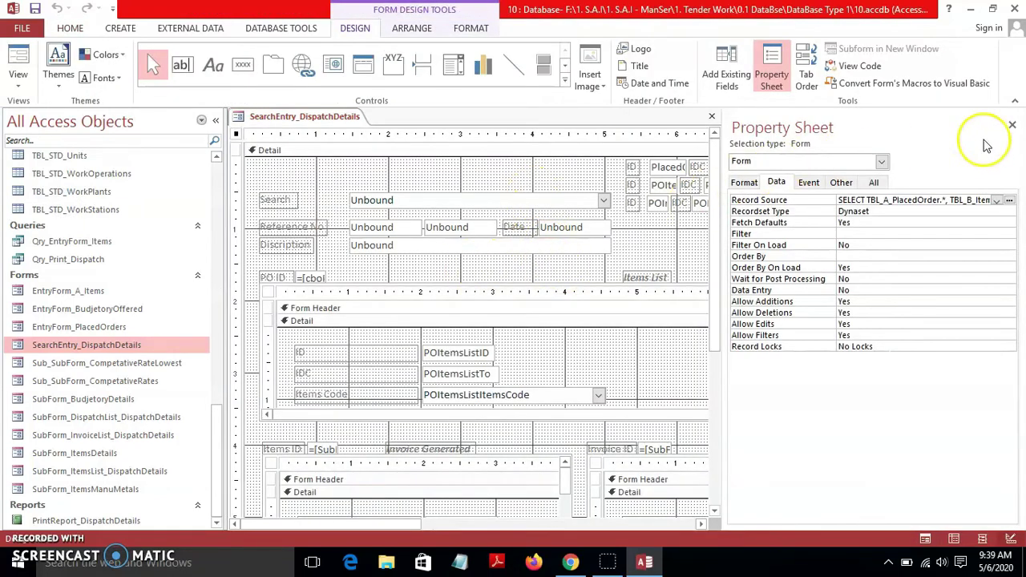
pyautogui.click(1012, 125)
pyautogui.click(409, 201)
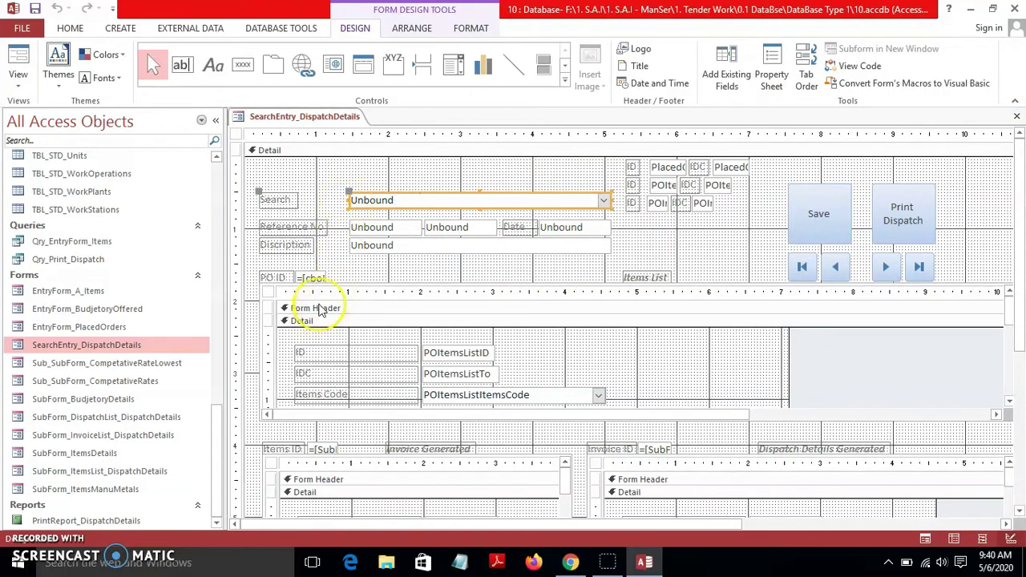
pyautogui.click(313, 277)
pyautogui.moveTo(324, 278); pyautogui.dragTo(519, 277)
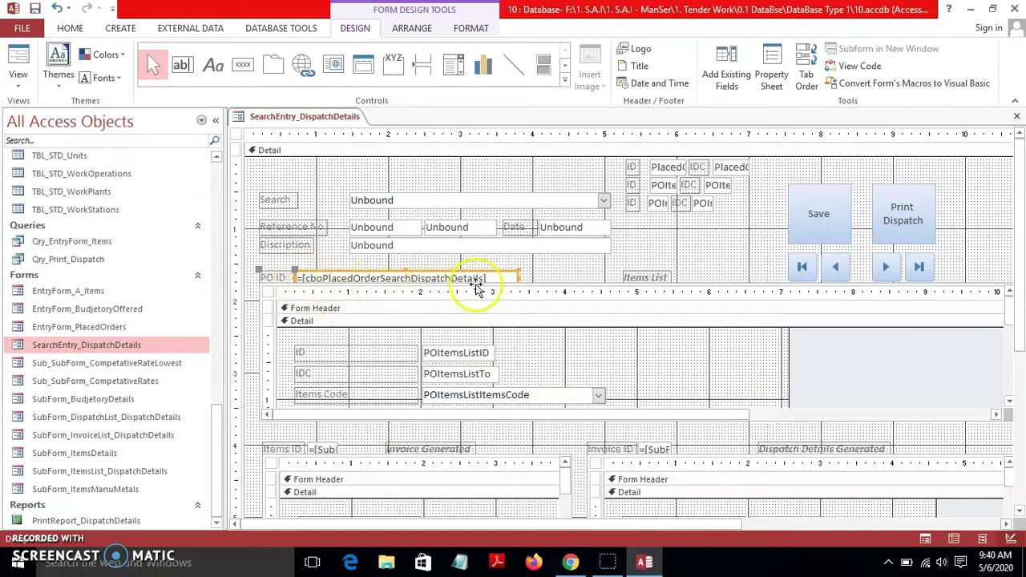
# Inspect the Name property of the Search combo box.
pyautogui.click(523, 202)
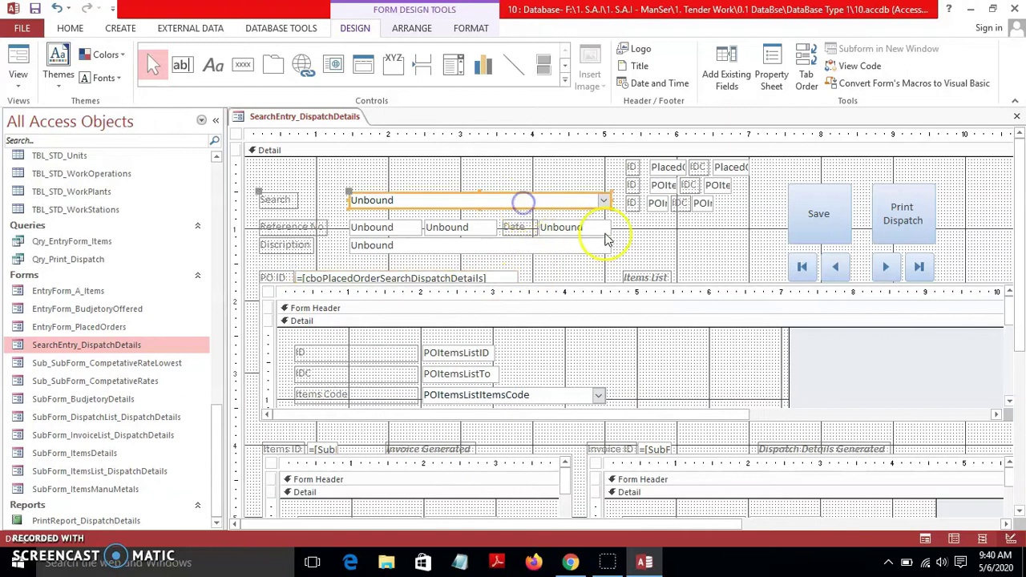
pyautogui.click(771, 71)
pyautogui.click(842, 183)
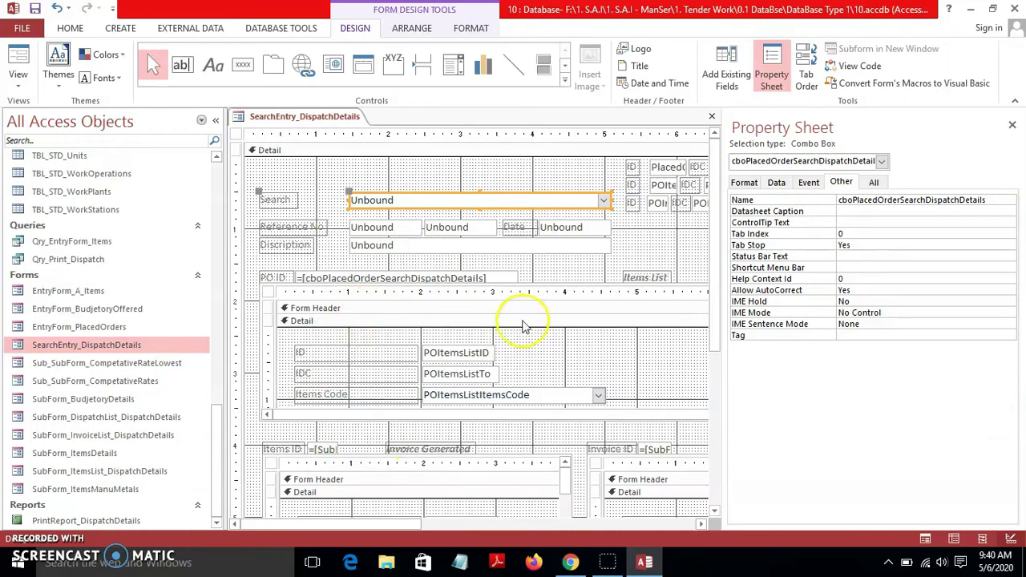
pyautogui.moveTo(978, 200); pyautogui.dragTo(832, 207)
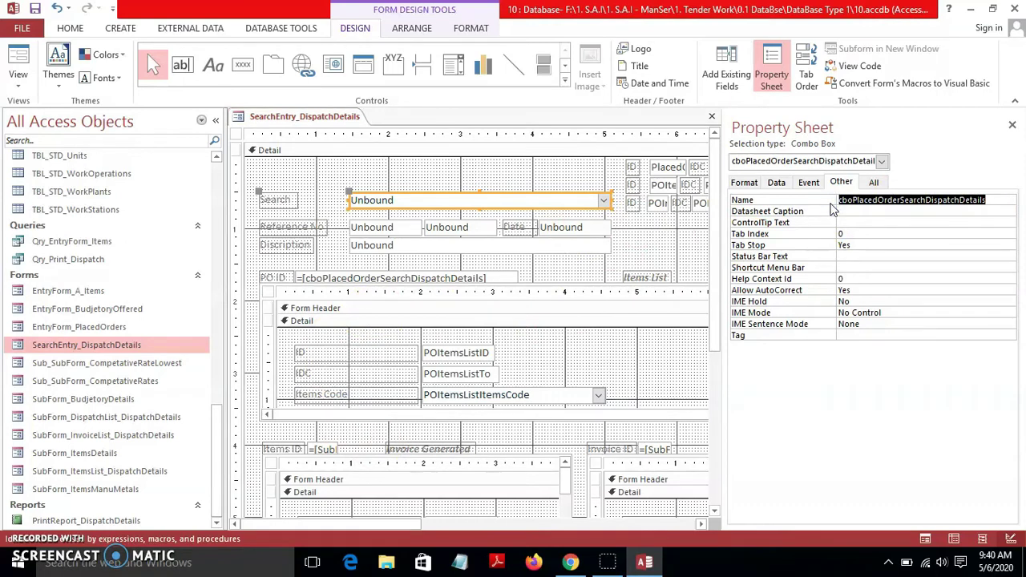
# Delete the Search combo box together with its label.
pyautogui.click(485, 164)
pyautogui.moveTo(282, 170); pyautogui.dragTo(411, 202)
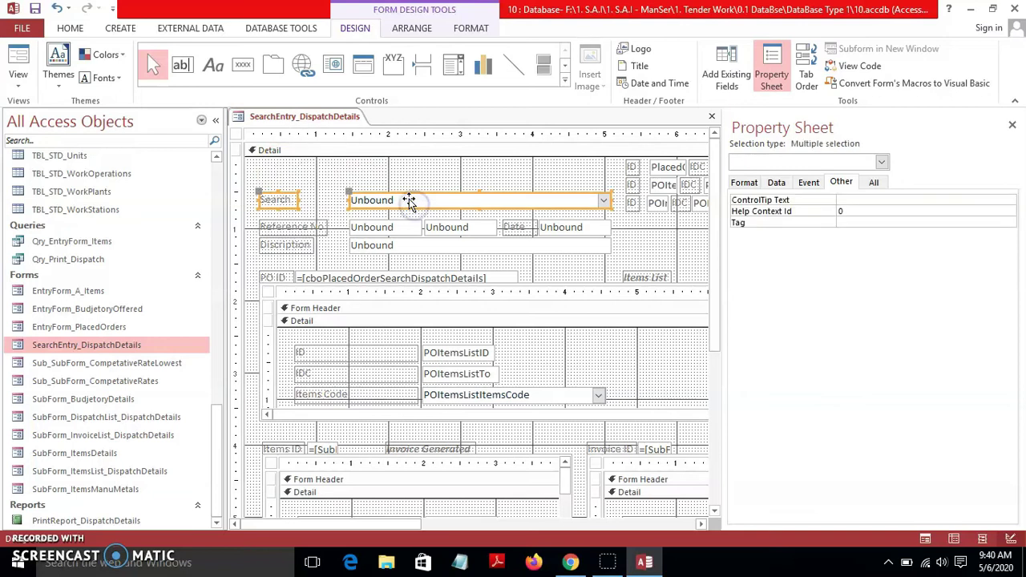
pyautogui.press('Delete')
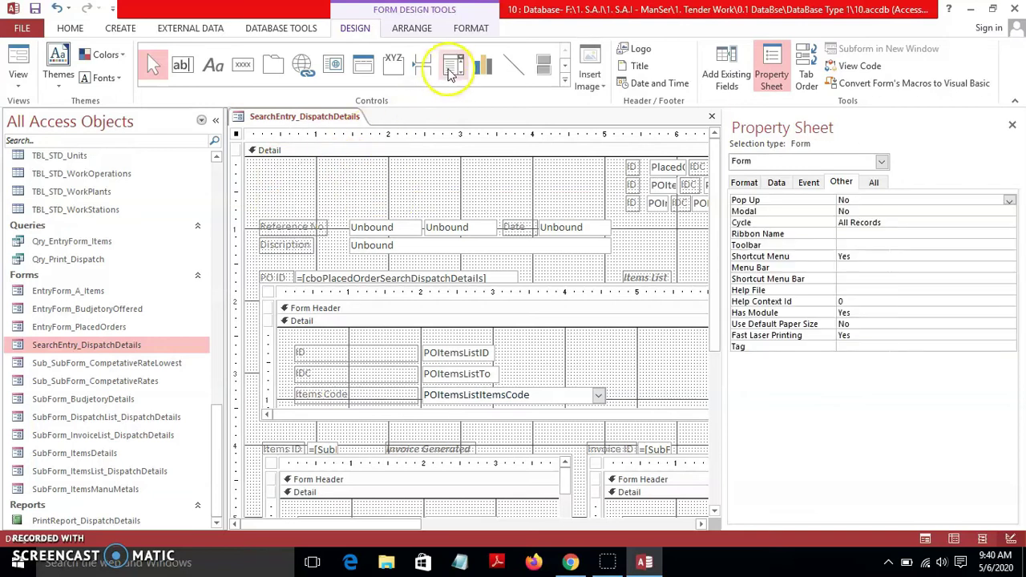
# Place a new combo box above the Reference No row of the form without using the wizard.
pyautogui.click(453, 66)
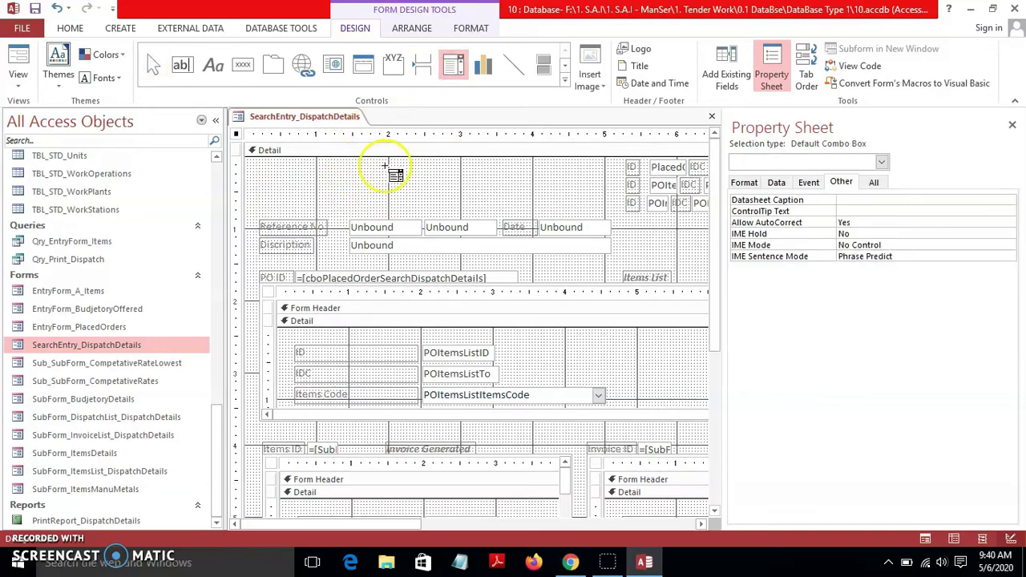
pyautogui.click(378, 165)
pyautogui.click(479, 331)
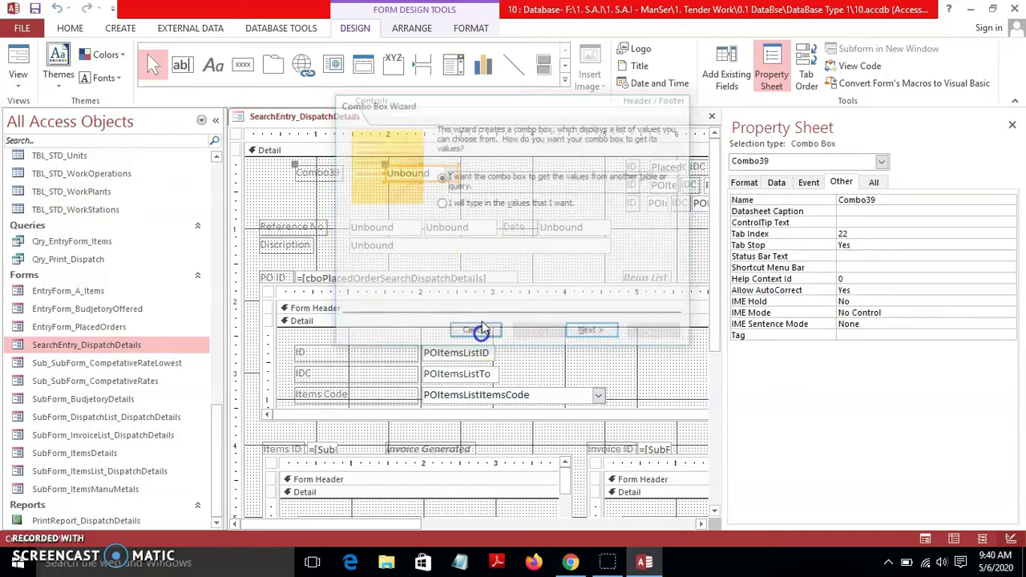
# Change the new combo box's label to Reference No and widen the combo box slightly.
pyautogui.click(335, 174)
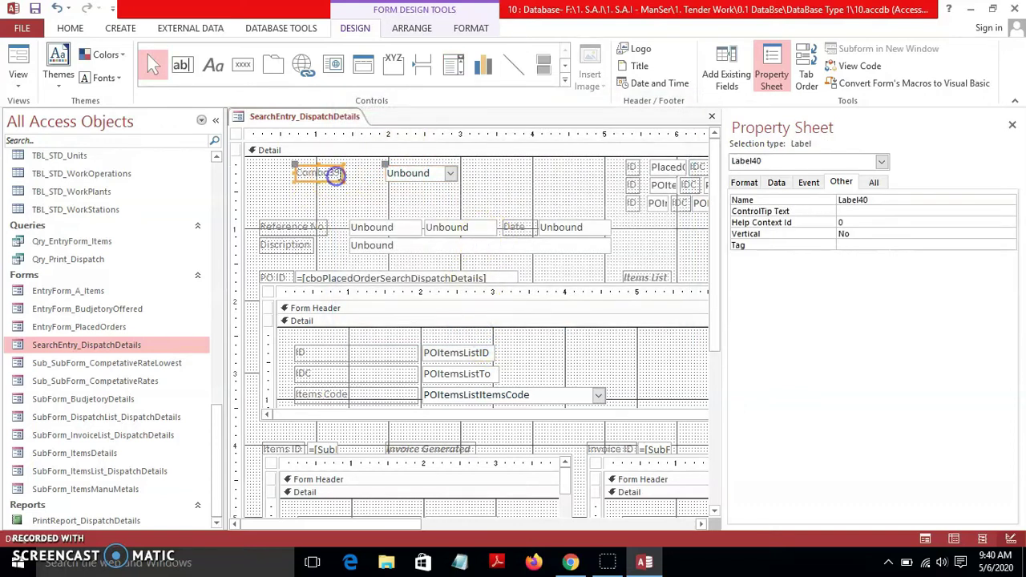
pyautogui.moveTo(338, 173); pyautogui.dragTo(269, 178)
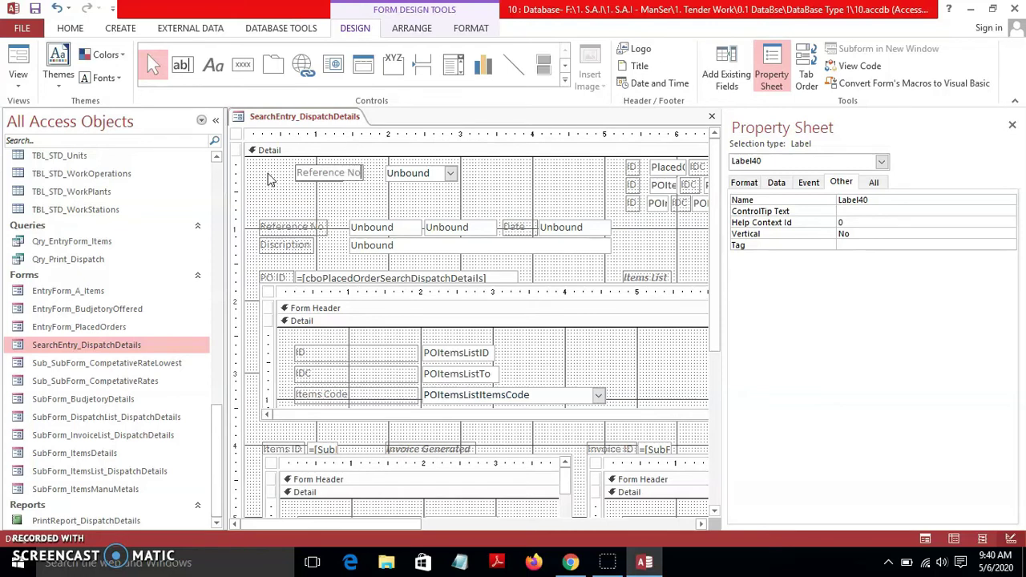
pyautogui.click(331, 206)
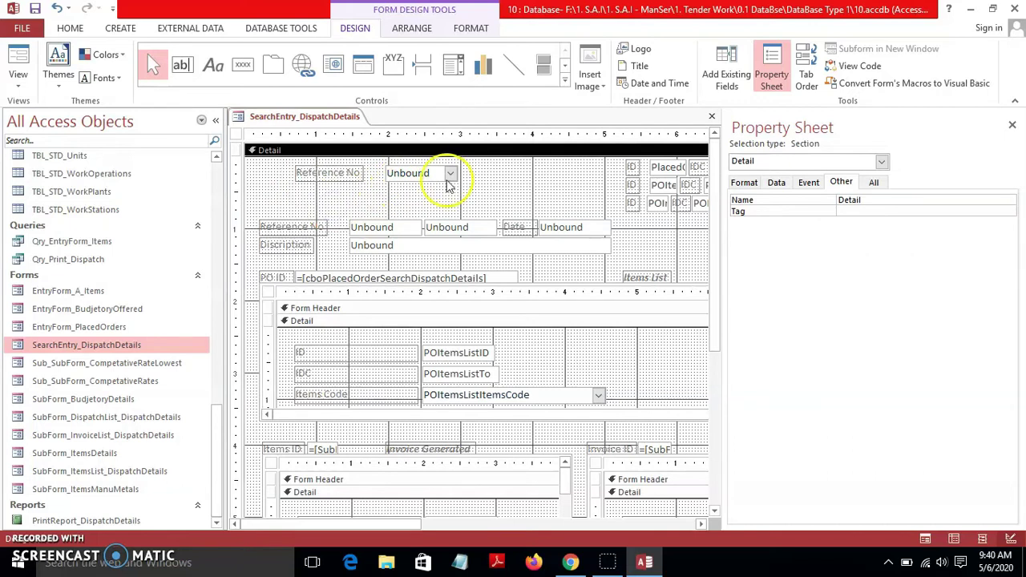
pyautogui.click(465, 182)
pyautogui.click(453, 172)
pyautogui.moveTo(461, 177); pyautogui.dragTo(479, 172)
pyautogui.click(515, 194)
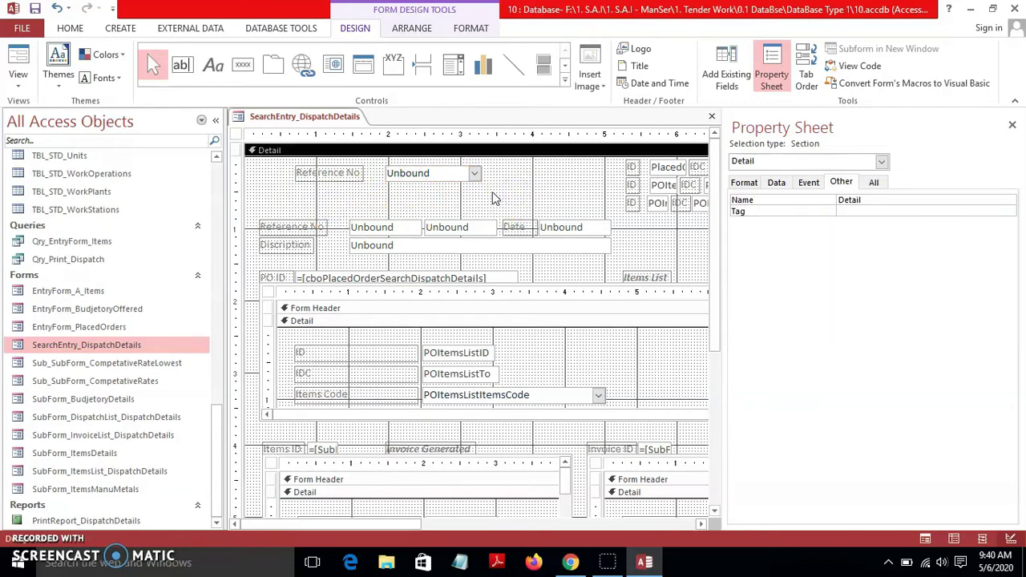
# Name the new combo box cboPOInitialCodeDispatchDetails.
pyautogui.click(446, 174)
pyautogui.click(900, 202)
pyautogui.click(790, 201)
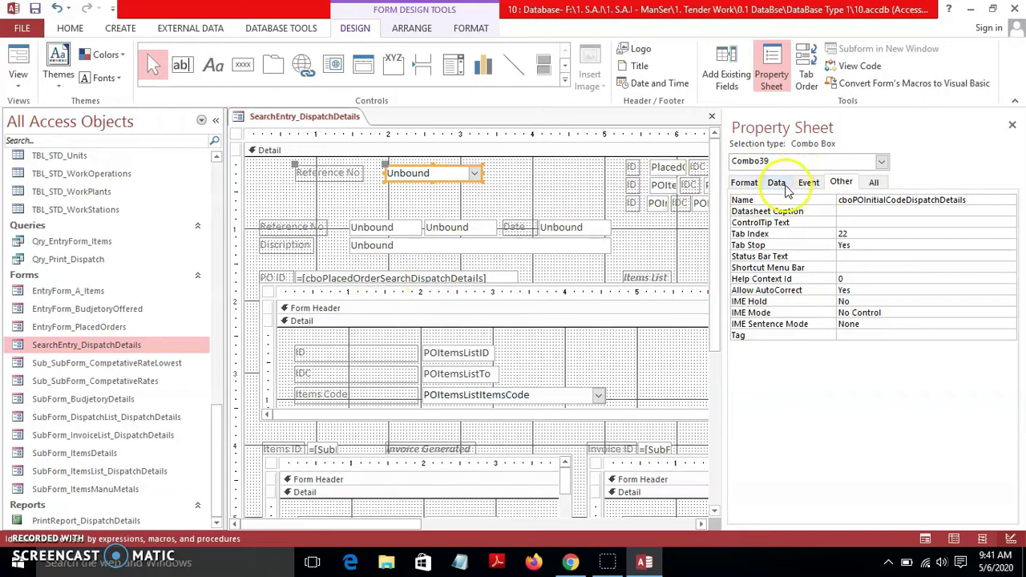
# Build the initial-code combo box's row source from TBL_A_PlacedOrder with the PlacedOrderInitialCode field, then save and close the query.
pyautogui.click(785, 186)
pyautogui.click(903, 210)
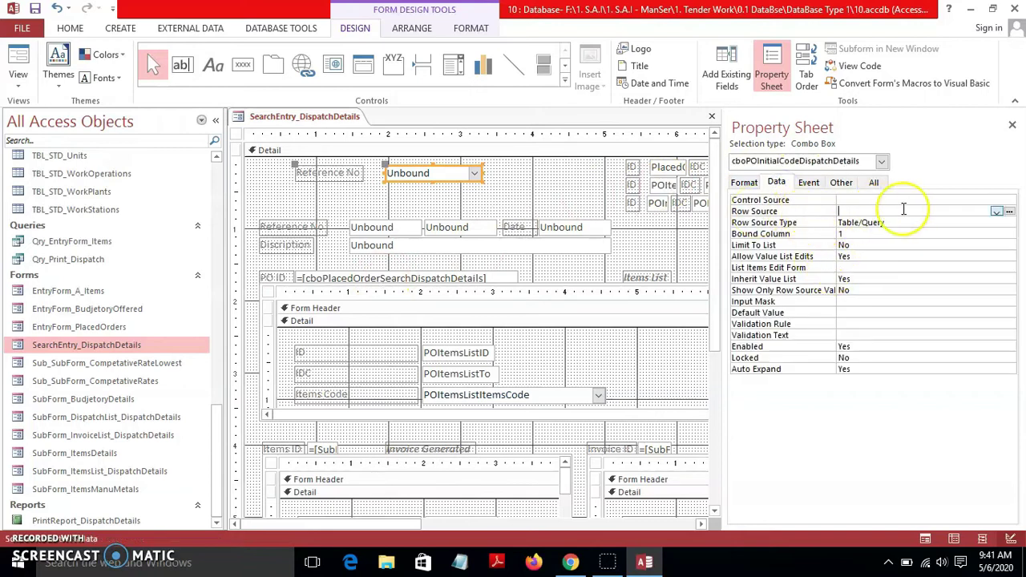
pyautogui.click(1009, 211)
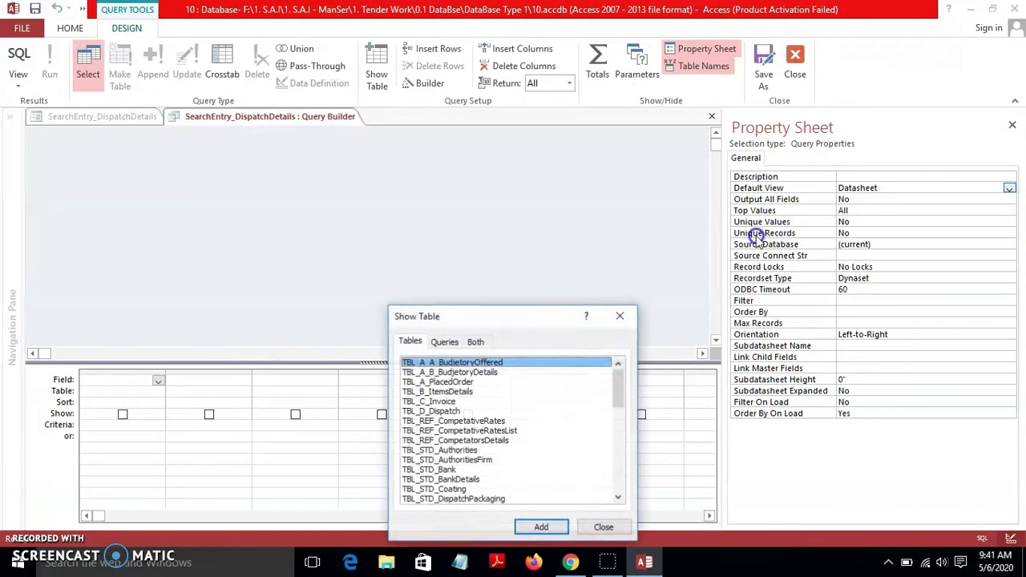
pyautogui.click(443, 384)
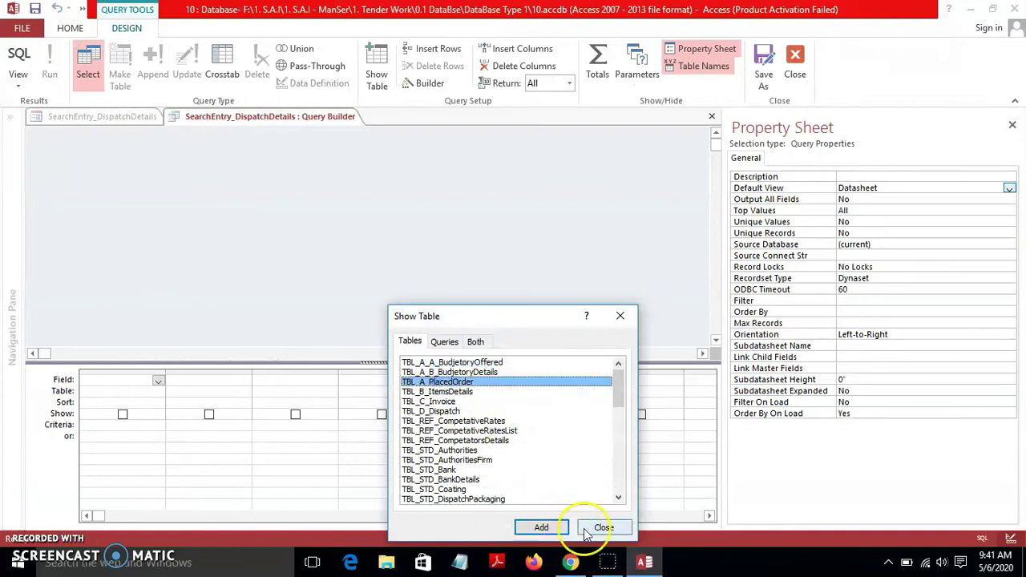
pyautogui.click(541, 527)
pyautogui.click(597, 527)
pyautogui.moveTo(167, 239); pyautogui.dragTo(309, 335)
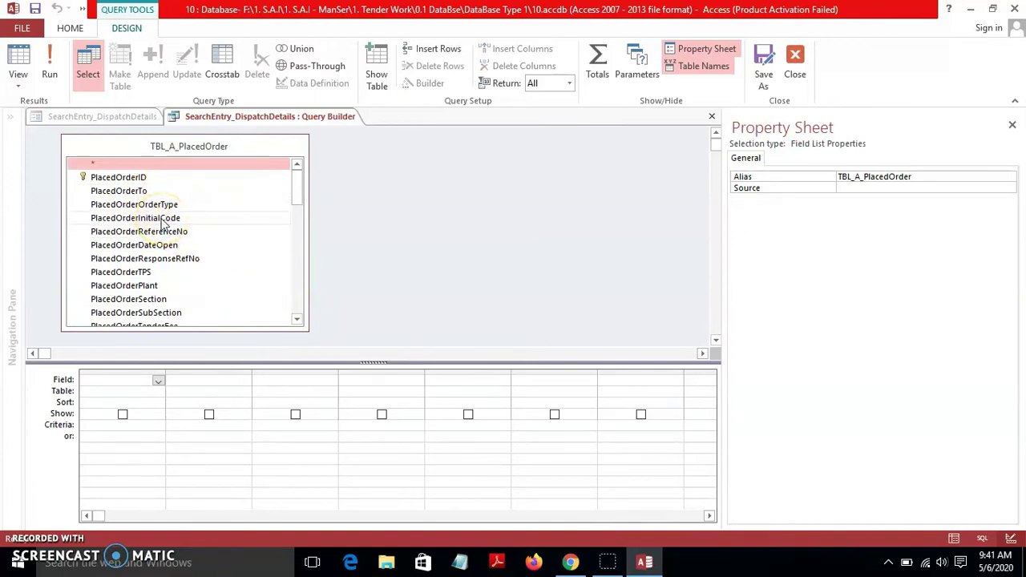
pyautogui.doubleClick(163, 218)
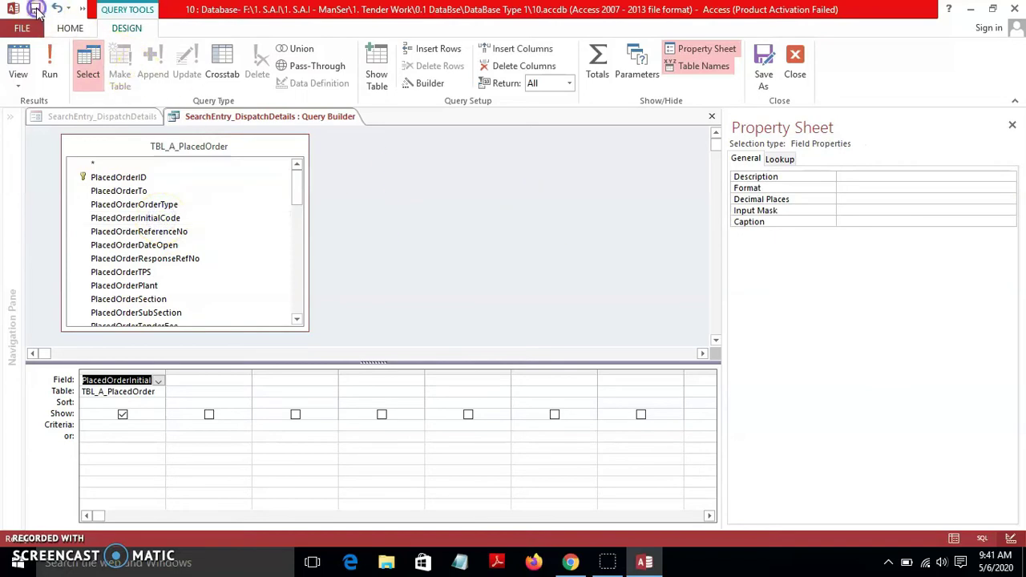
pyautogui.click(792, 58)
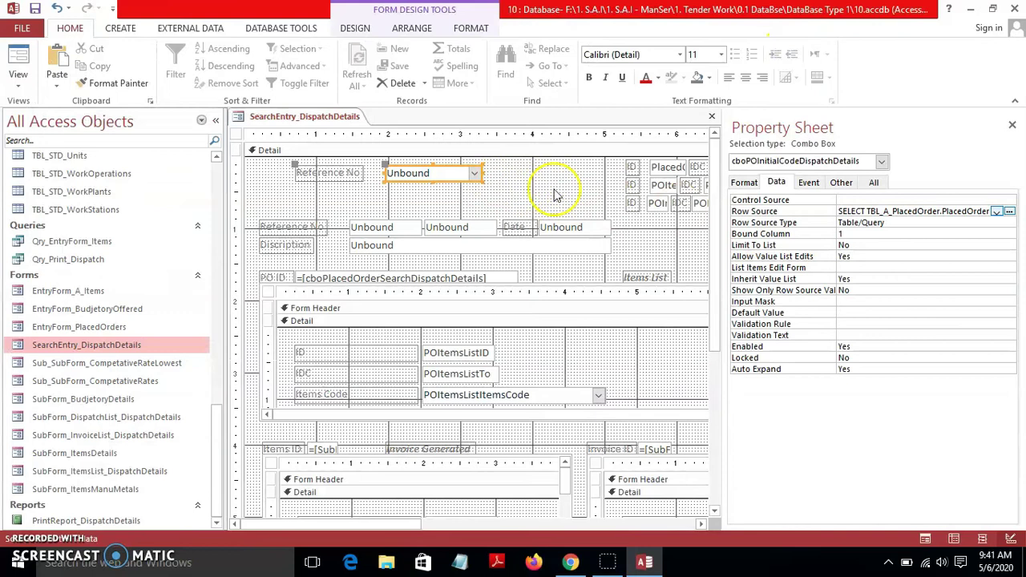
# Place a second combo box between the initial-code combo box and the lower Reference No row, without using the wizard.
pyautogui.click(355, 28)
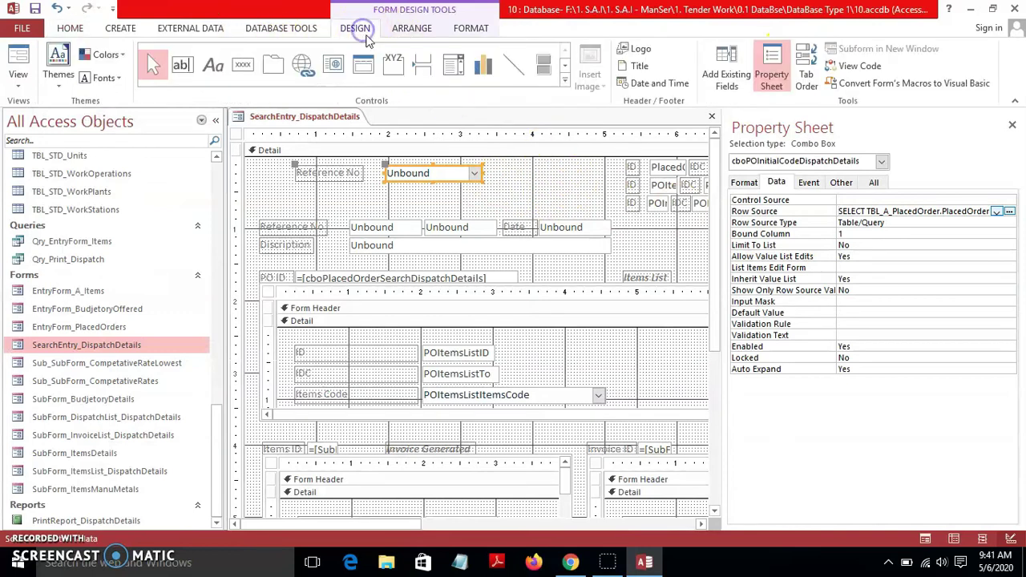
pyautogui.click(453, 64)
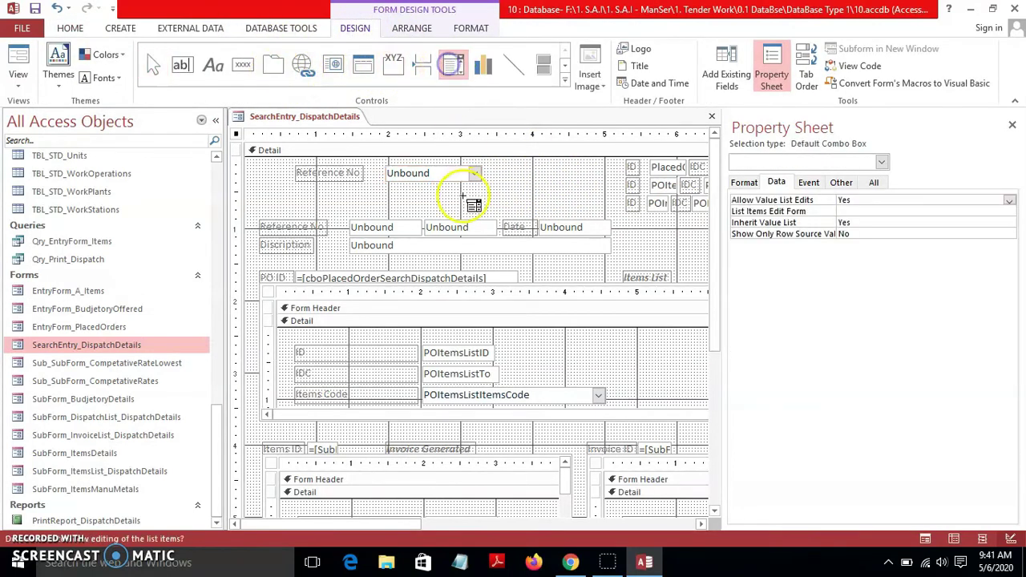
pyautogui.click(461, 193)
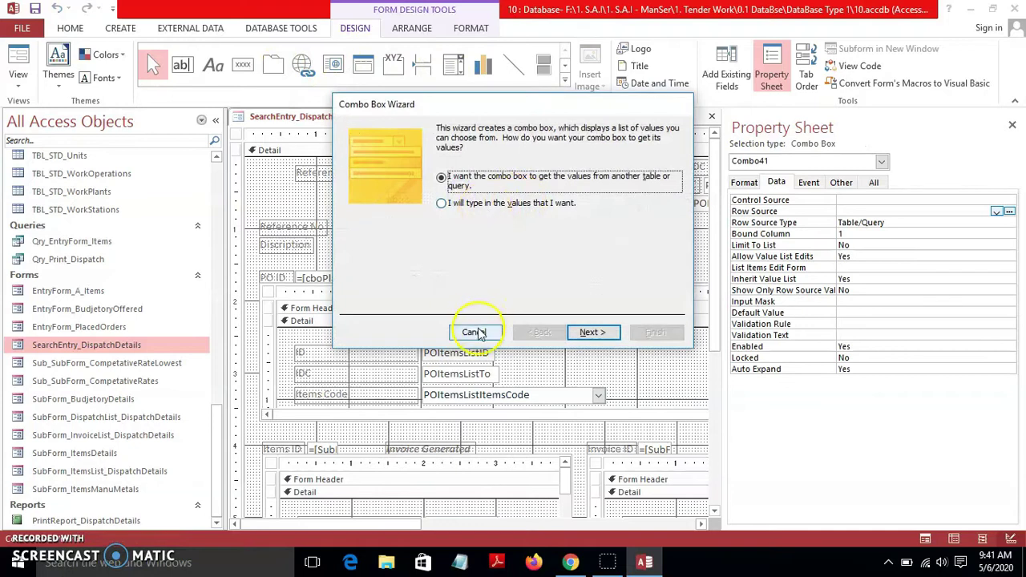
pyautogui.click(473, 394)
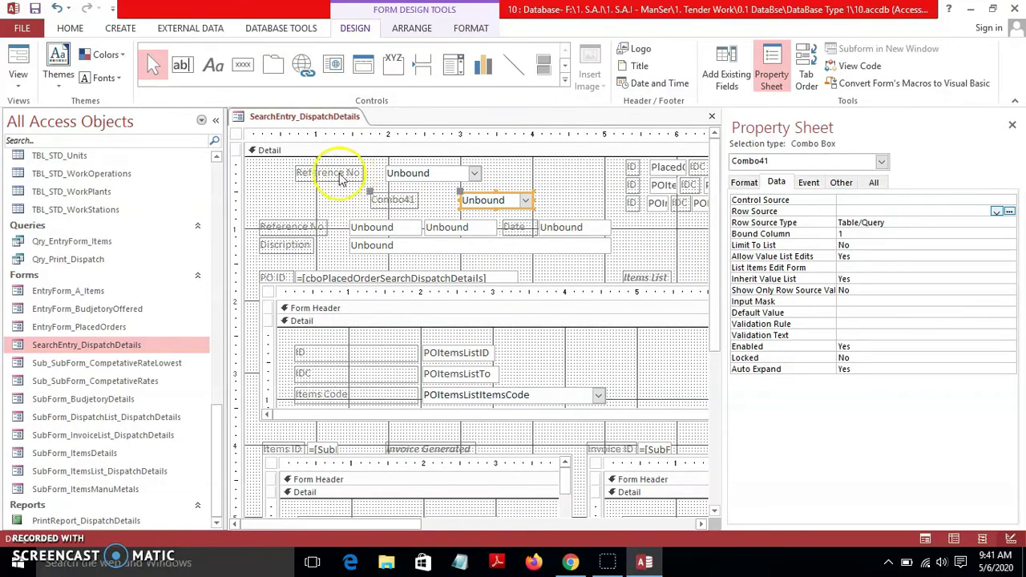
# Delete the second combo box's label and line up both combo boxes side by side above the lower Reference No row.
pyautogui.click(393, 199)
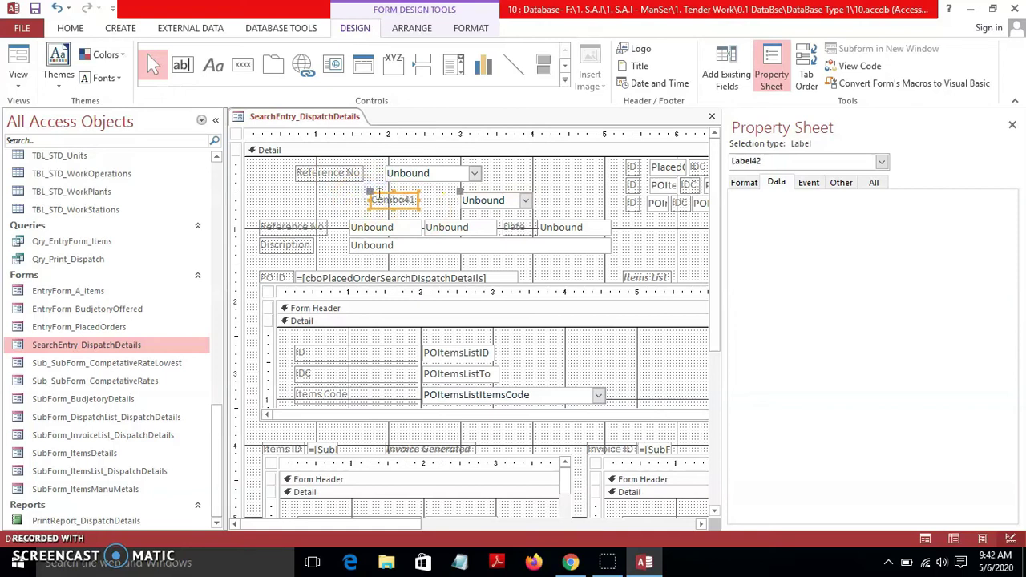
pyautogui.press('Delete')
pyautogui.moveTo(313, 192); pyautogui.dragTo(275, 179)
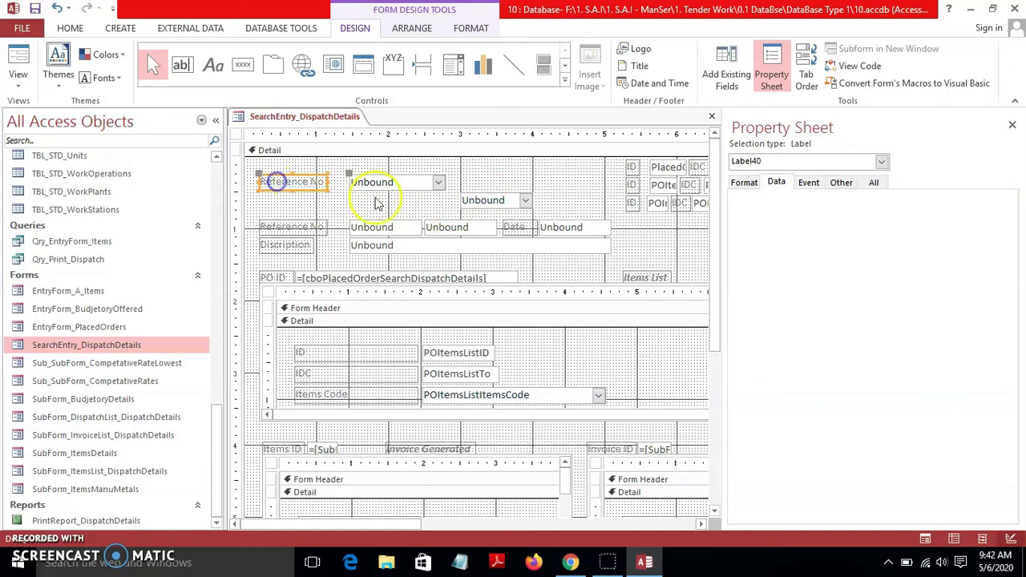
pyautogui.moveTo(481, 200); pyautogui.dragTo(474, 182)
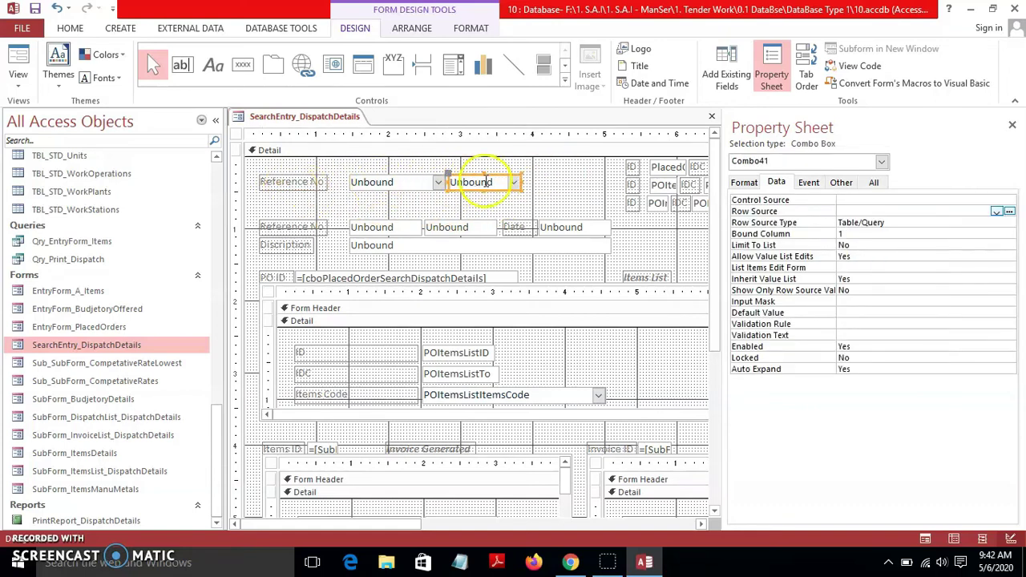
# Name the second combo box cboPlacedOrderSearchDispatchDetails.
pyautogui.click(841, 184)
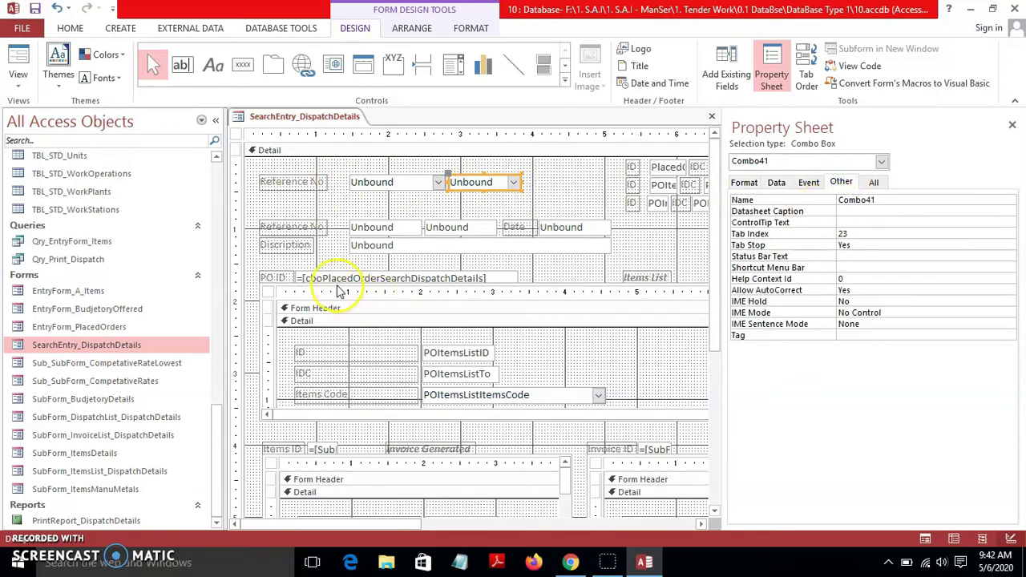
pyautogui.click(772, 206)
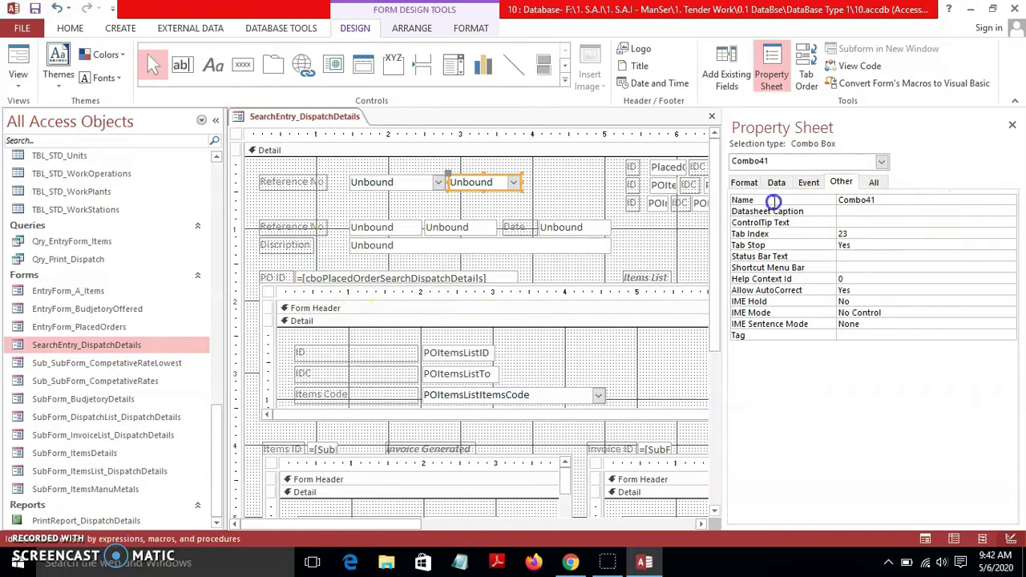
pyautogui.click(876, 200)
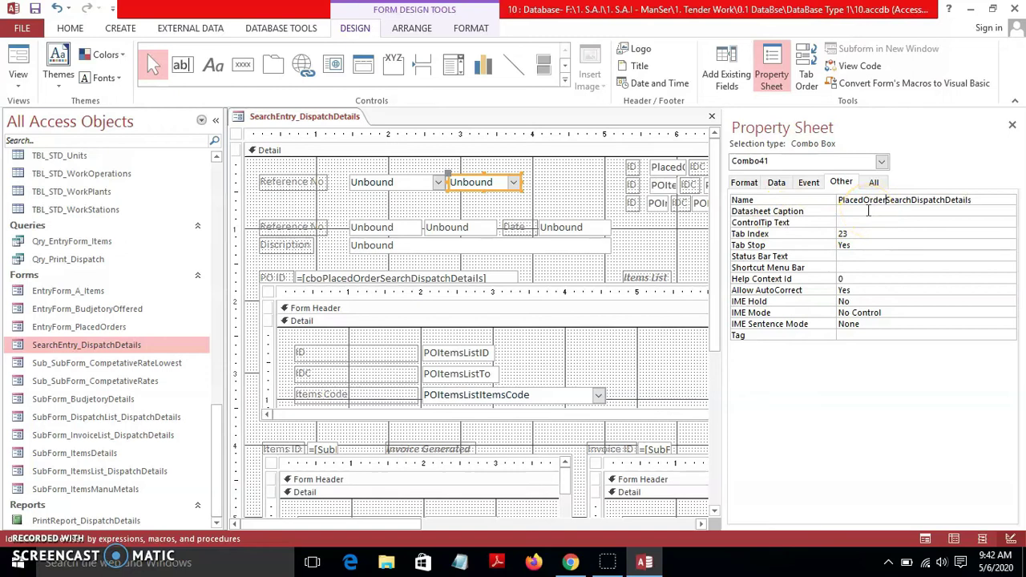
pyautogui.press('Left')
pyautogui.press('Left')
pyautogui.press('Left')
pyautogui.press('Left')
pyautogui.press('Left')
pyautogui.press('Left')
pyautogui.press('Left')
pyautogui.press('Left')
pyautogui.press('Left')
pyautogui.press('Left')
pyautogui.press('Left')
pyautogui.press('Left')
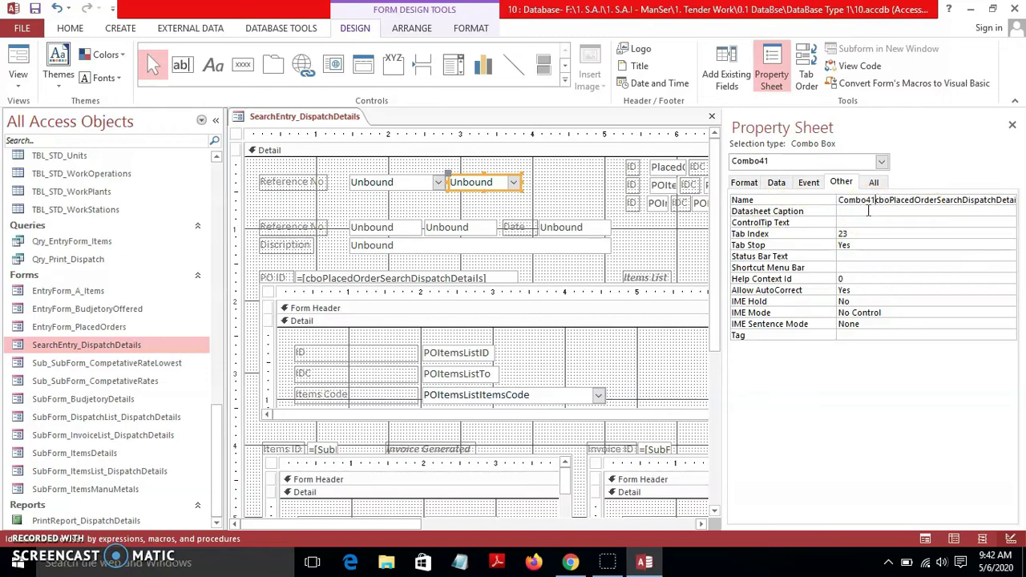
pyautogui.press('BackSpace')
pyautogui.press('BackSpace')
pyautogui.press('BackSpace')
pyautogui.press('BackSpace')
pyautogui.press('BackSpace')
pyautogui.press('BackSpace')
pyautogui.press('BackSpace')
pyautogui.click(851, 212)
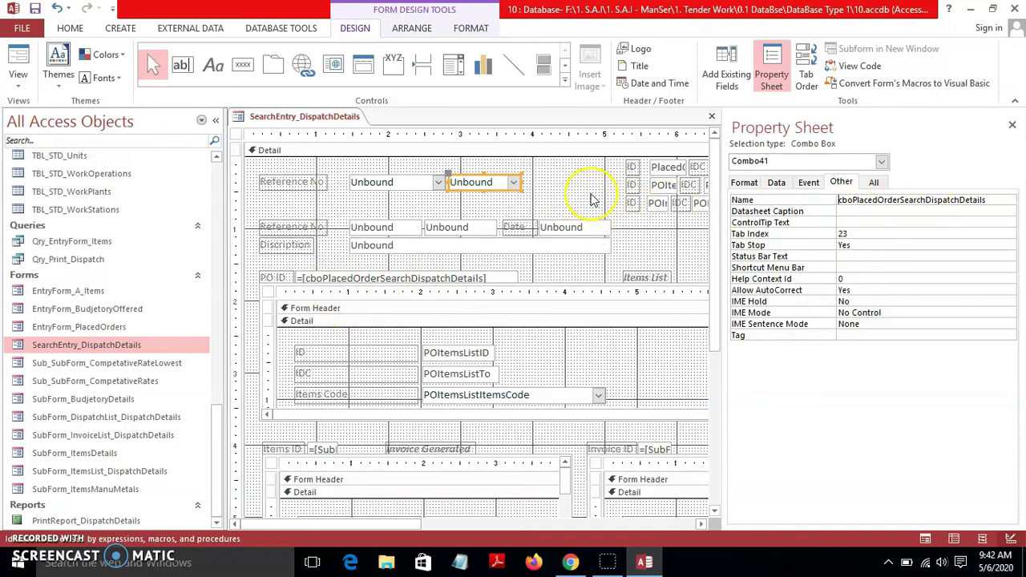
# Start the second combo box's row source query on TBL_A_PlacedOrder with the fields PlacedOrderReferenceNo and PlacedOrderInitialCode.
pyautogui.click(776, 182)
pyautogui.click(842, 212)
pyautogui.click(1008, 211)
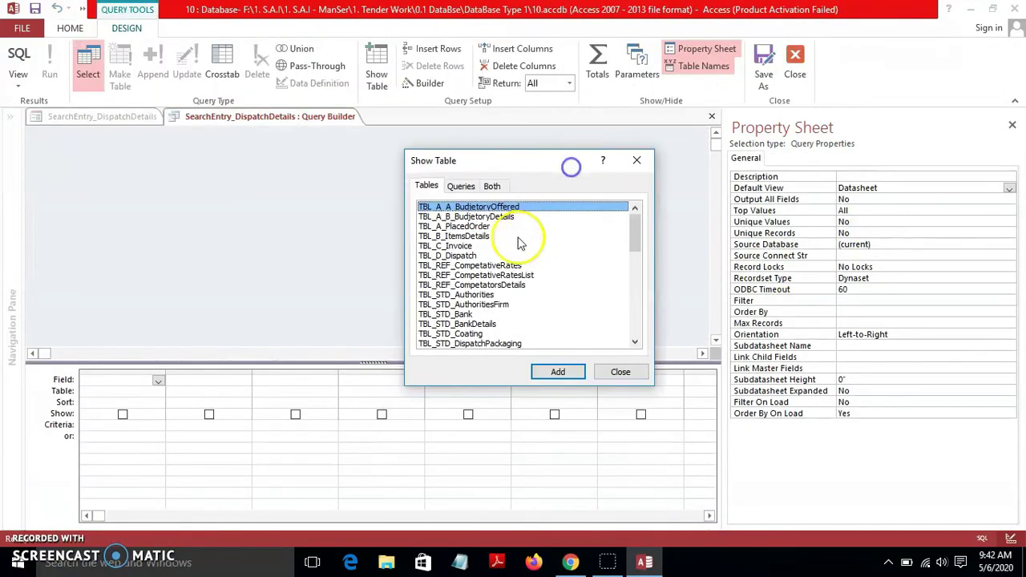
pyautogui.click(454, 226)
pyautogui.click(551, 371)
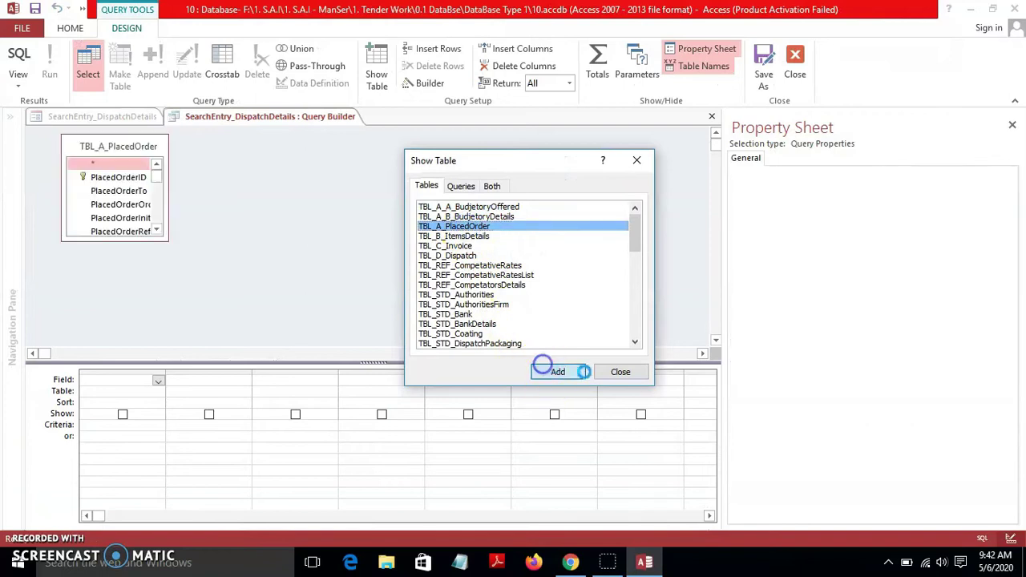
pyautogui.click(618, 372)
pyautogui.click(246, 280)
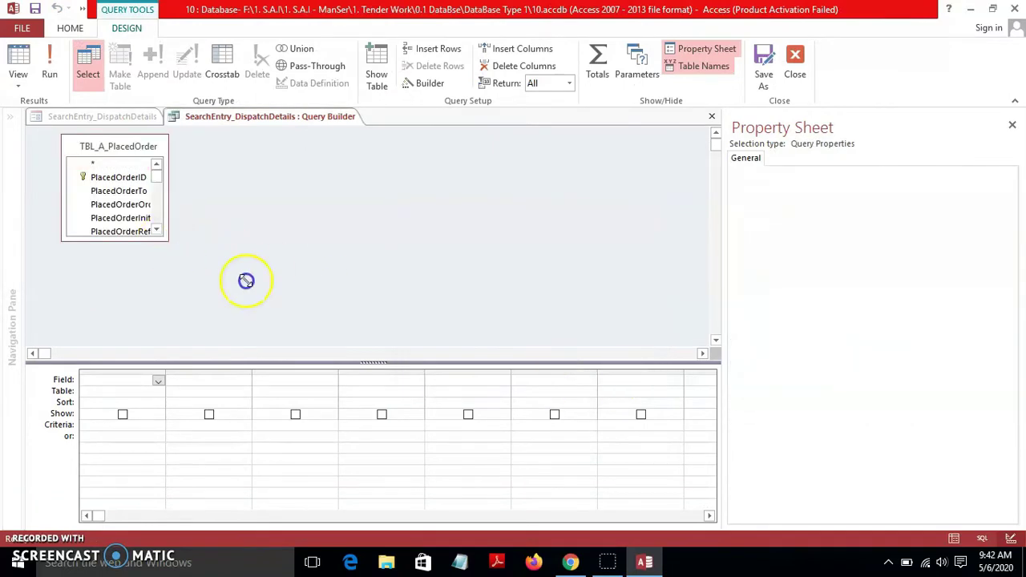
pyautogui.moveTo(168, 241); pyautogui.dragTo(327, 306)
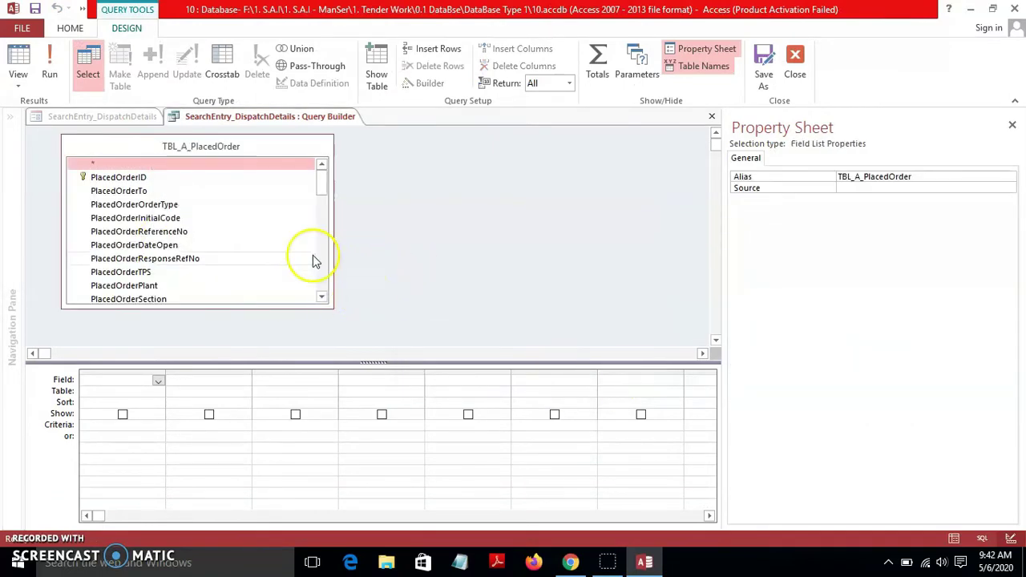
pyautogui.doubleClick(181, 232)
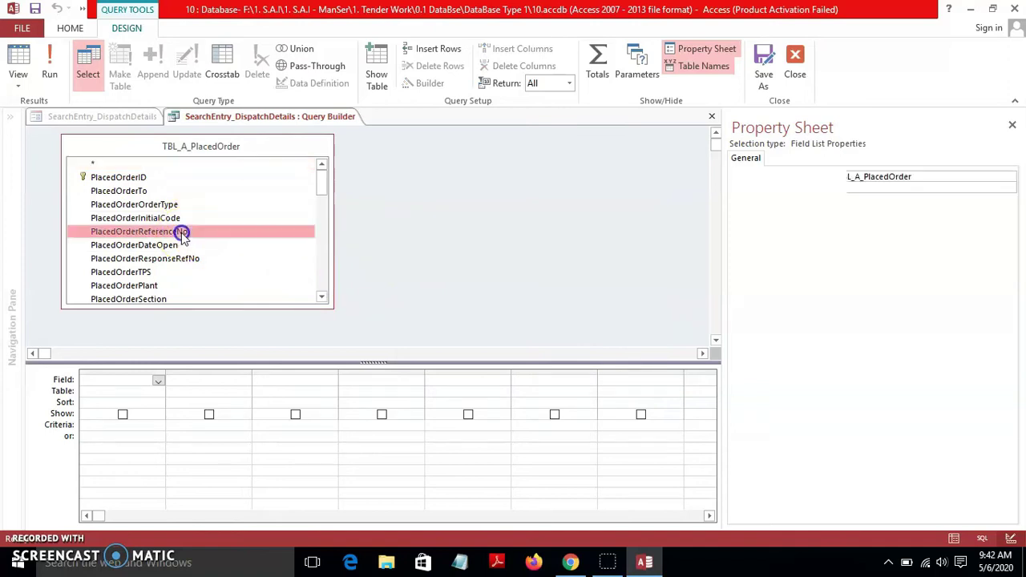
pyautogui.doubleClick(164, 219)
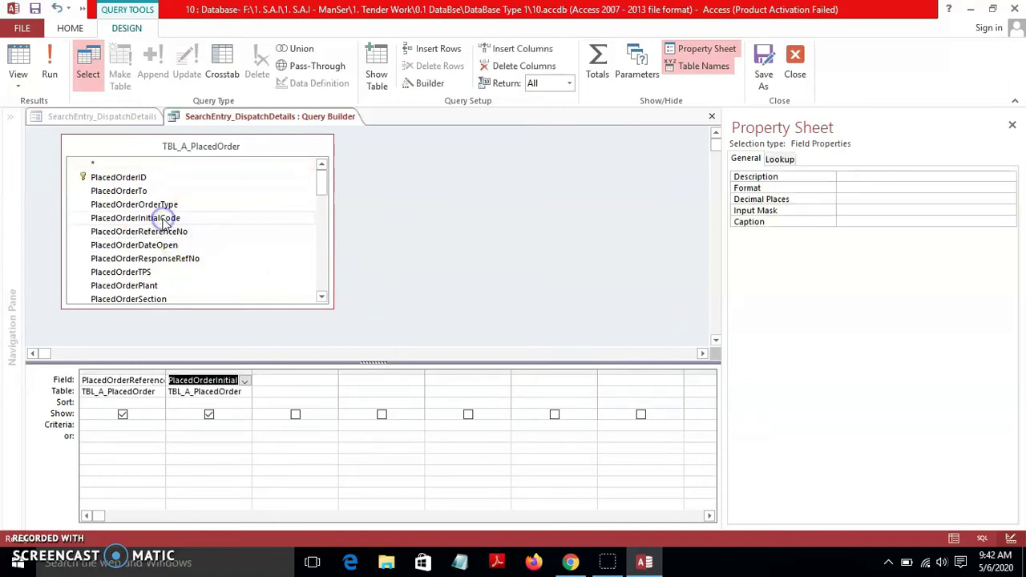
# Set the PlacedOrderInitialCode criteria to [Forms]![SearchEntry_DispatchDetails]![cboPOInitialCodeDispatchDetails], then save and close the query.
pyautogui.click(195, 429)
pyautogui.moveTo(252, 376); pyautogui.dragTo(341, 377)
pyautogui.click(177, 427)
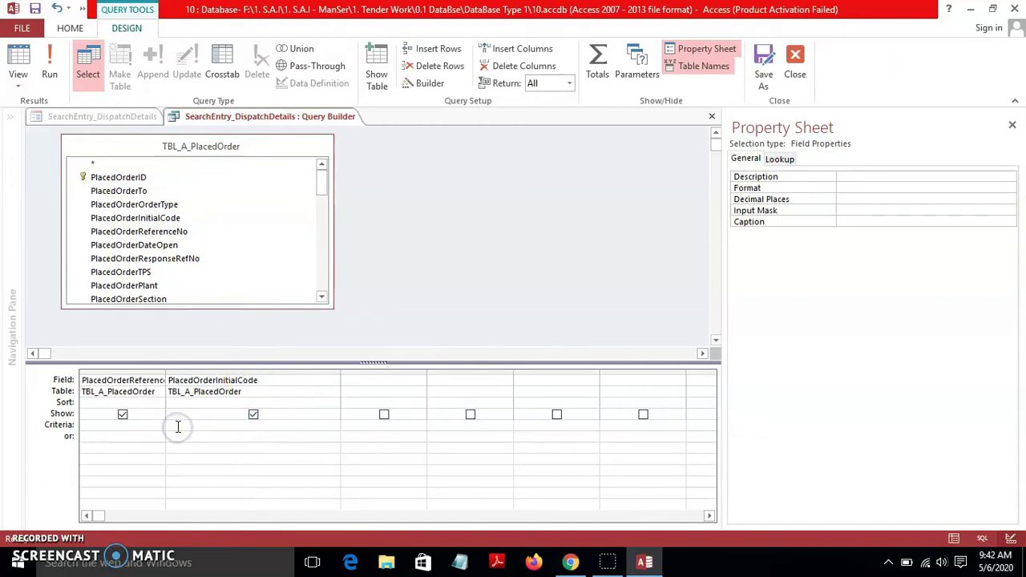
pyautogui.write('forms')
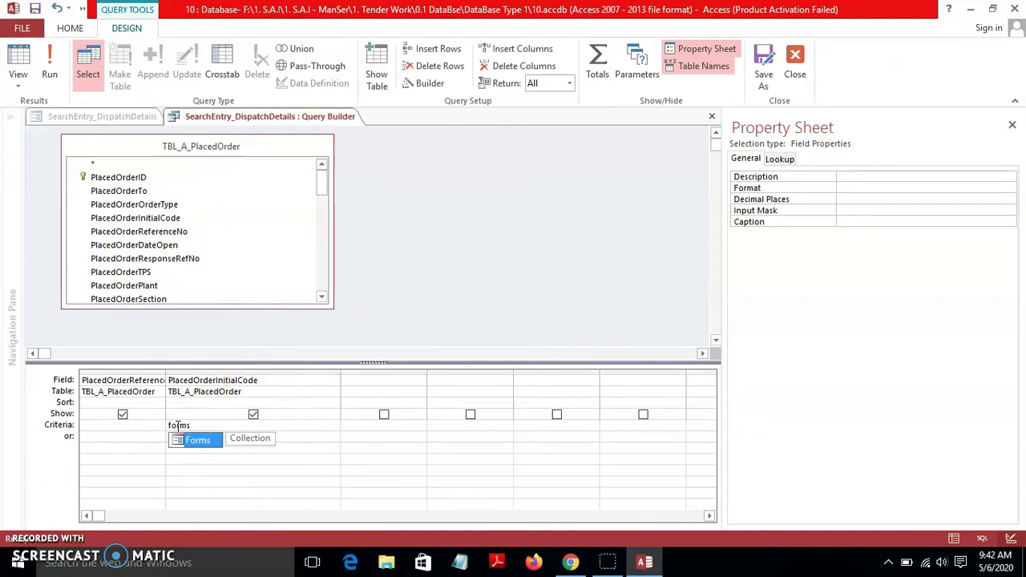
pyautogui.press('Tab')
pyautogui.write('!')
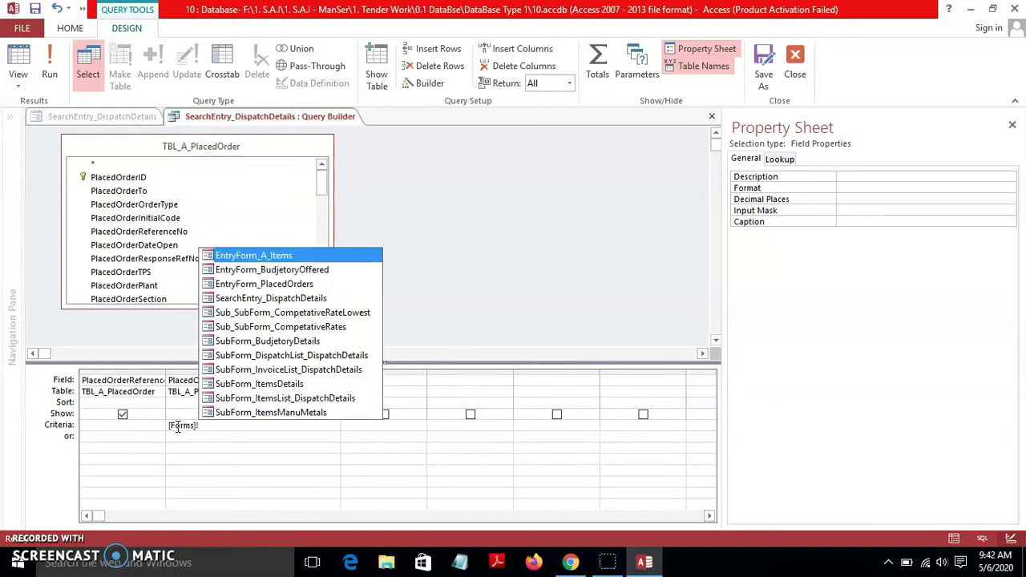
pyautogui.press('Down')
pyautogui.press('Down')
pyautogui.press('Down')
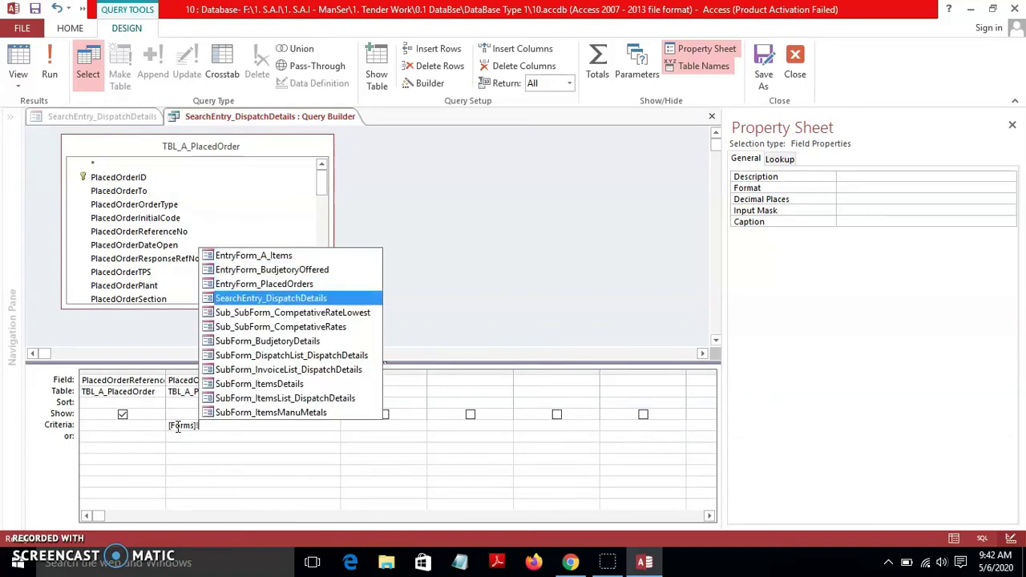
pyautogui.press('Tab')
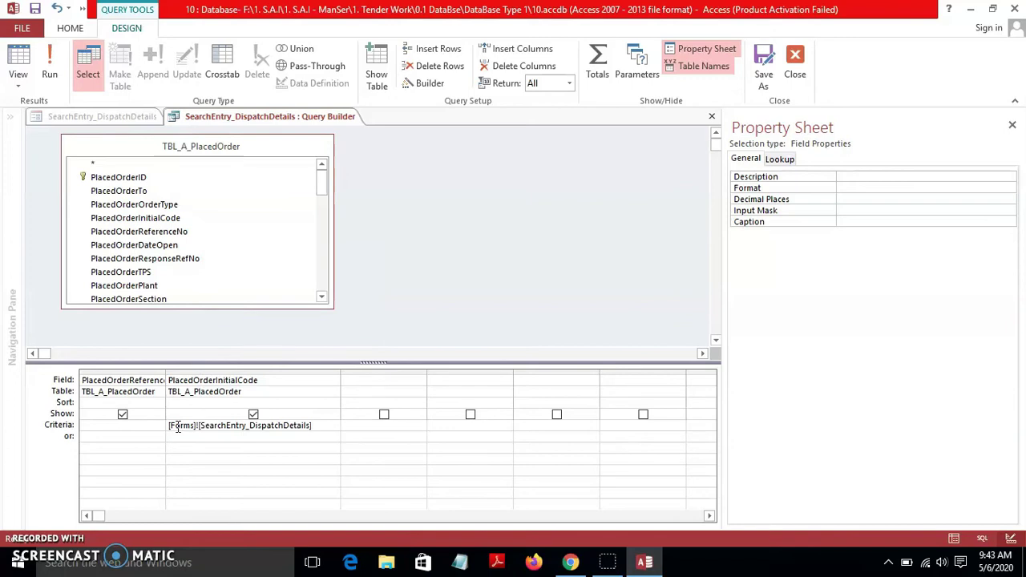
pyautogui.write('!')
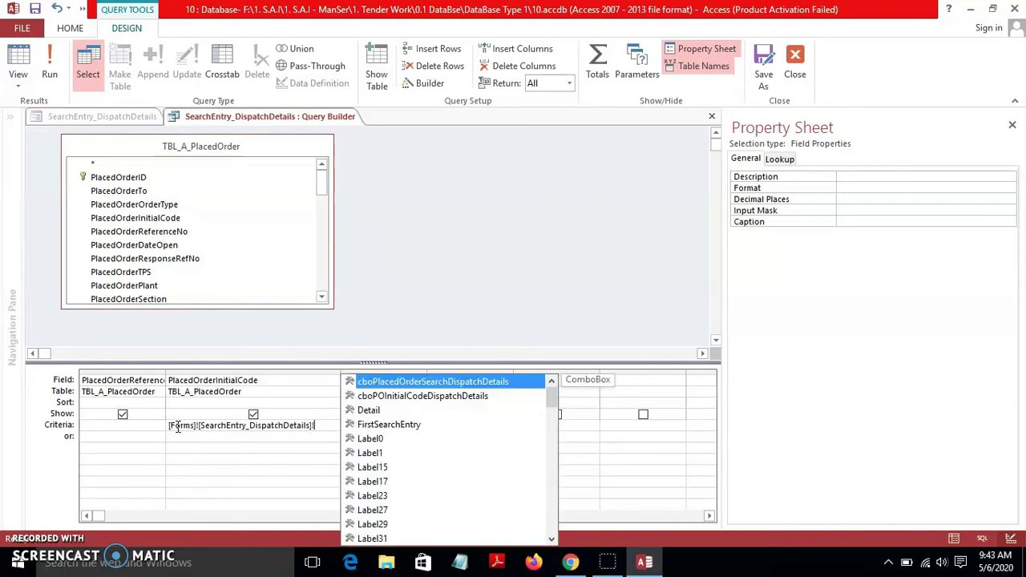
pyautogui.press('Down')
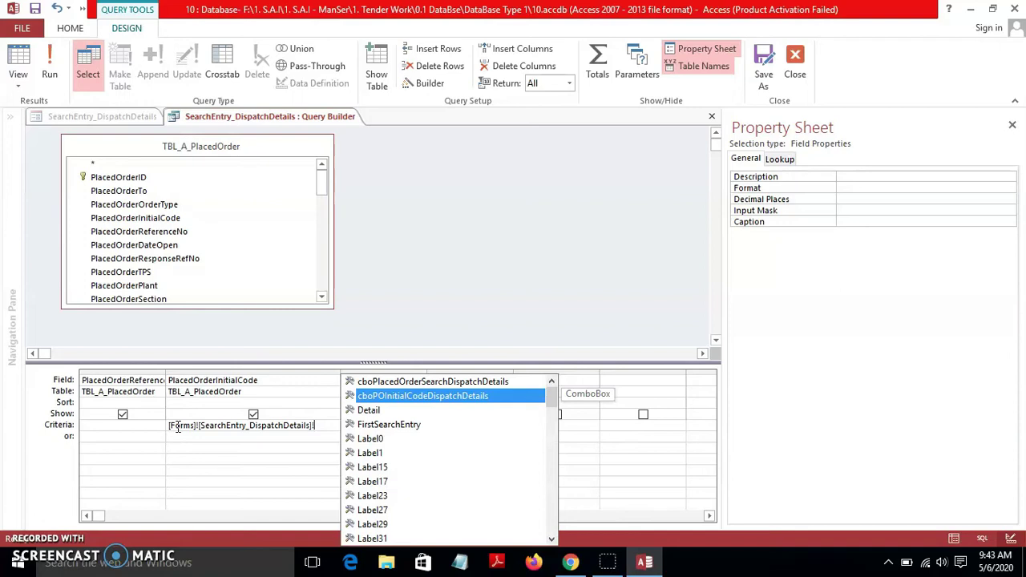
pyautogui.press('Tab')
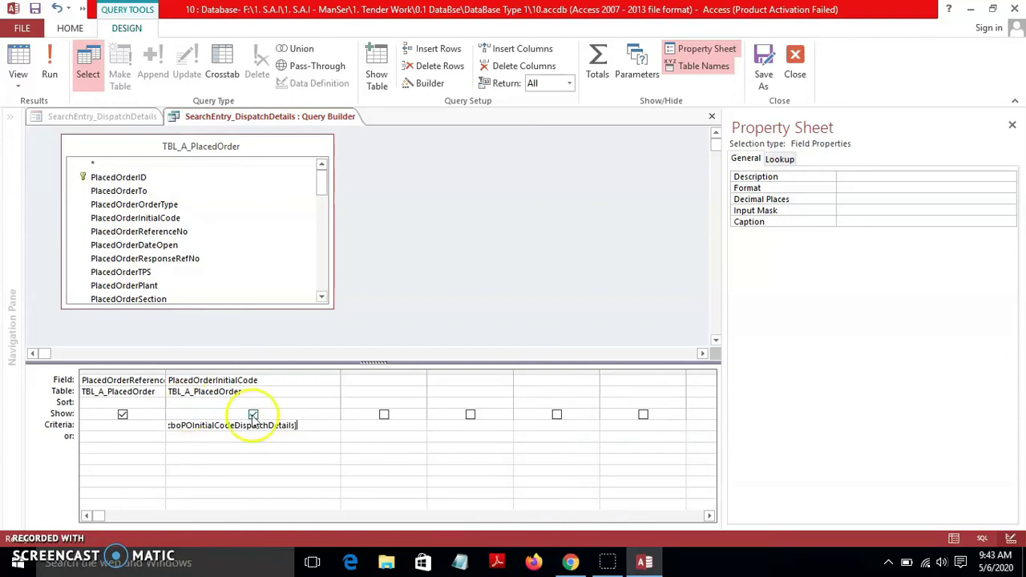
pyautogui.click(34, 9)
pyautogui.click(796, 56)
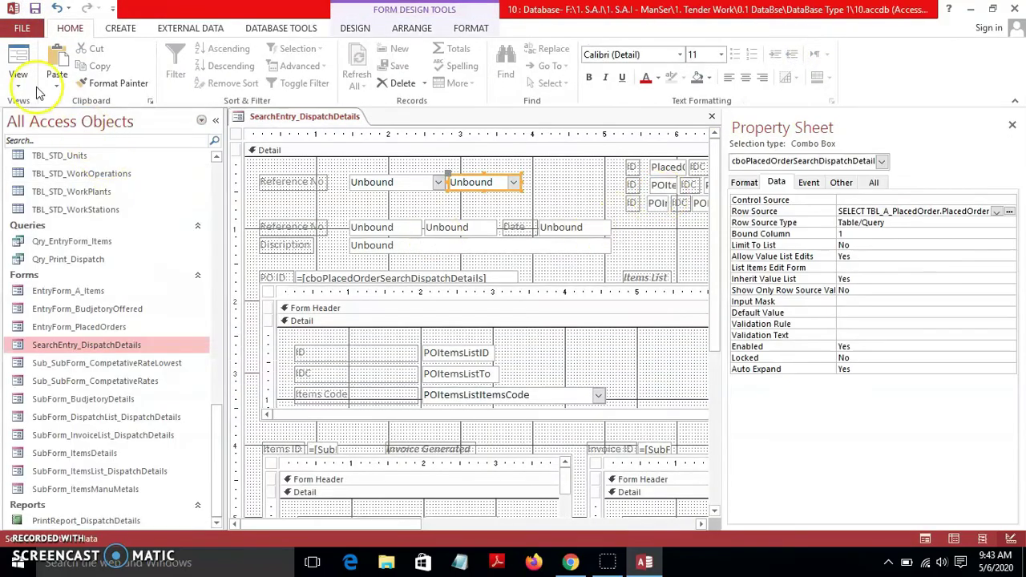
# Test both combo boxes in Form View by choosing initial code 3 and the order reference number offered for it.
pyautogui.click(18, 80)
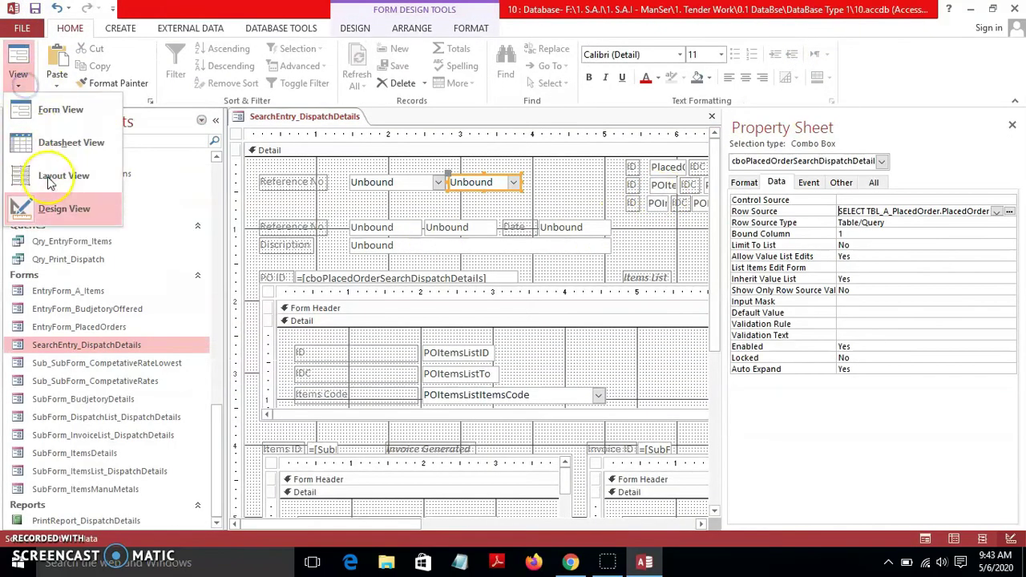
pyautogui.click(60, 110)
pyautogui.click(432, 151)
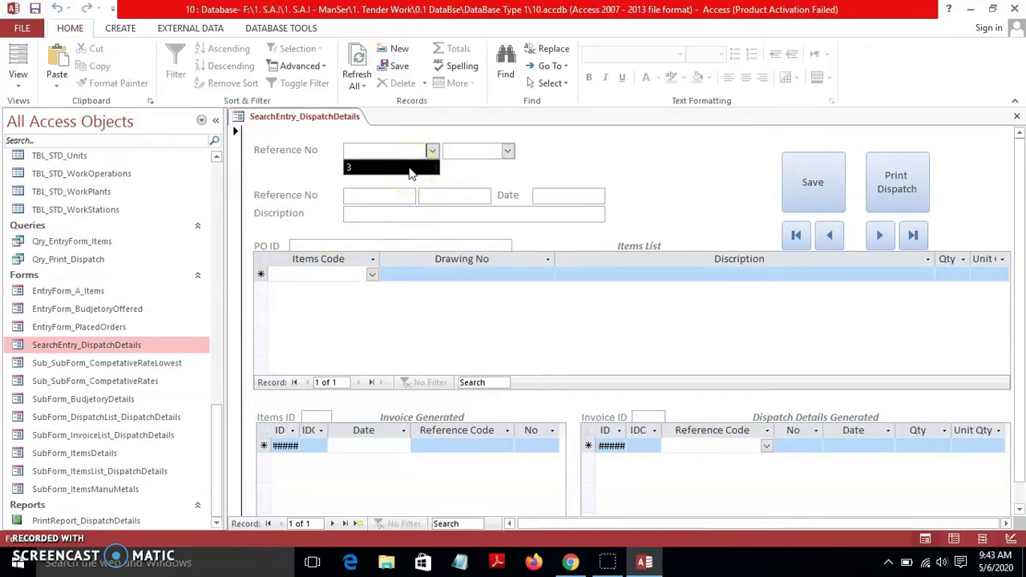
pyautogui.click(409, 169)
pyautogui.click(508, 152)
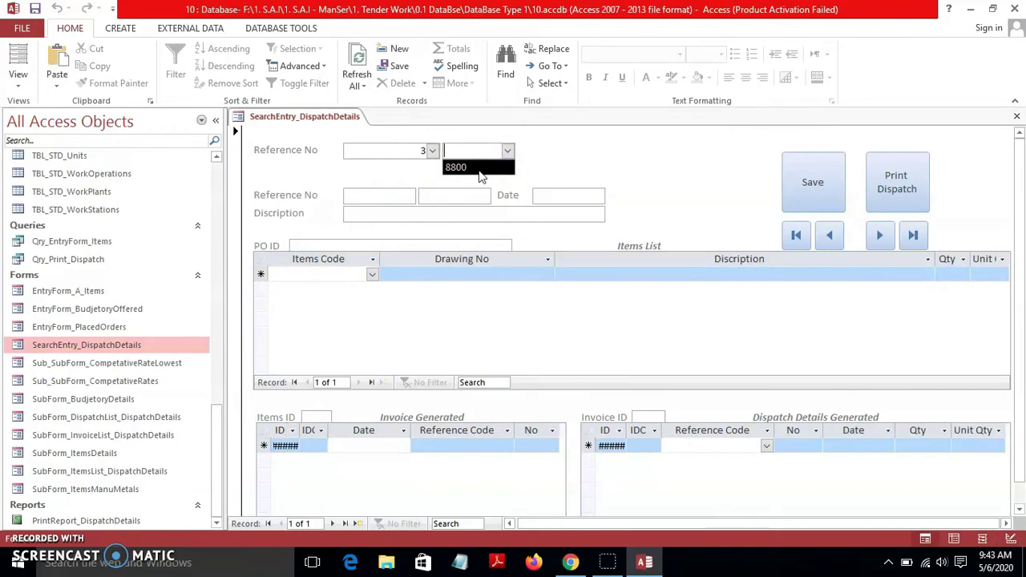
pyautogui.click(479, 170)
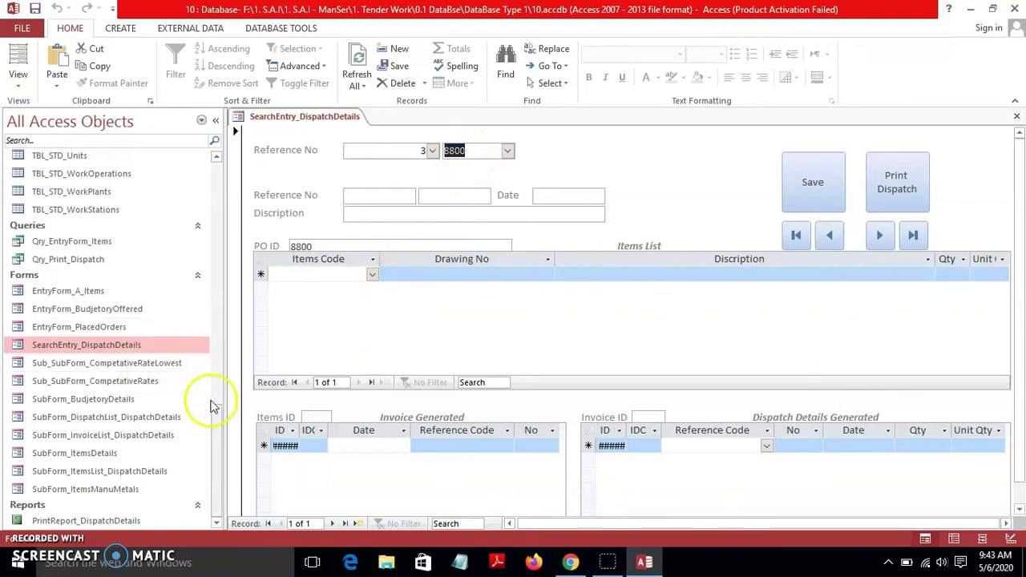
pyautogui.click(219, 432)
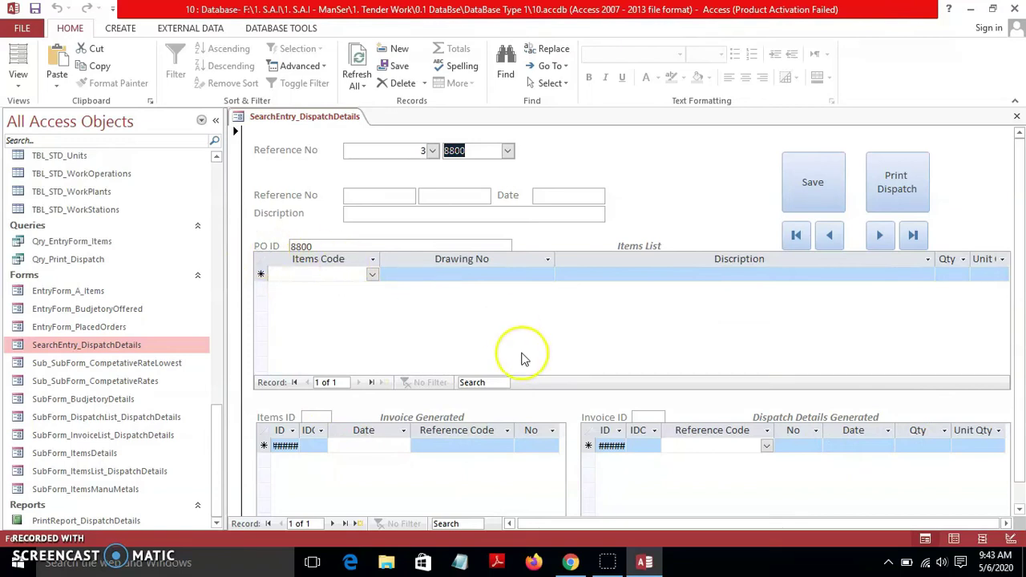
# Add PlacedOrderID as the first column of the second combo box's row source query, then save and close the query.
pyautogui.click(16, 89)
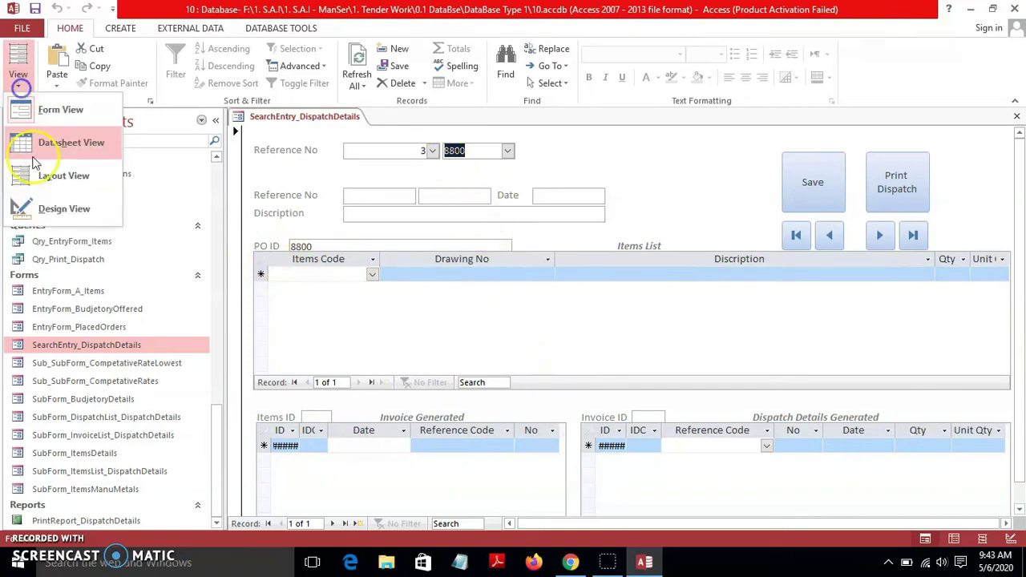
pyautogui.click(46, 208)
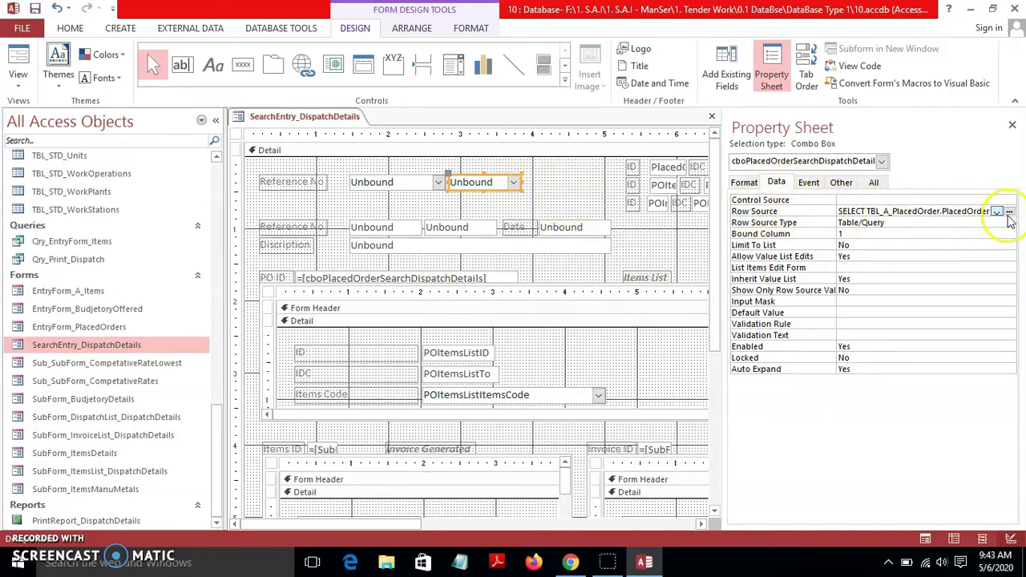
pyautogui.click(1009, 210)
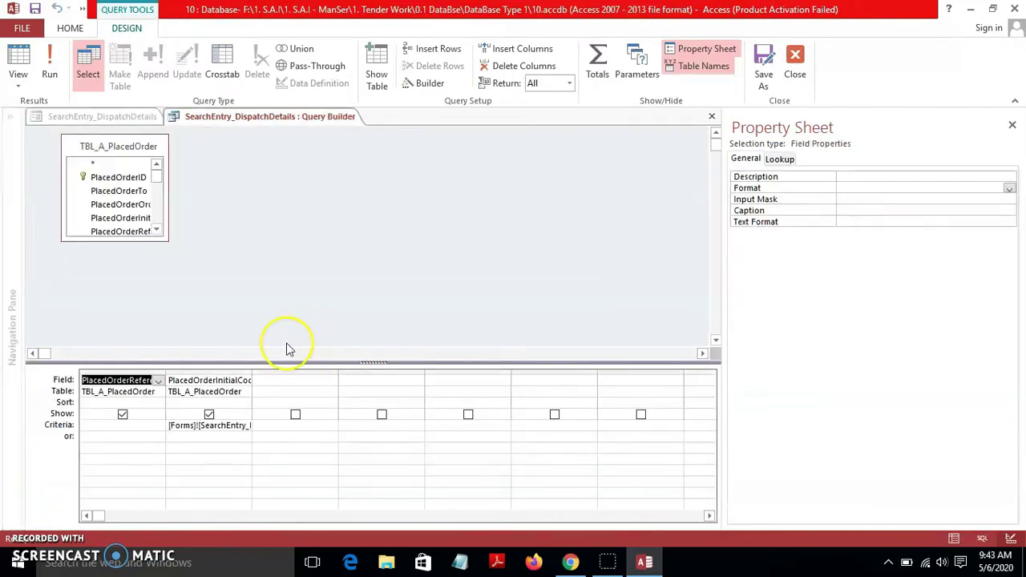
pyautogui.moveTo(169, 241); pyautogui.dragTo(355, 310)
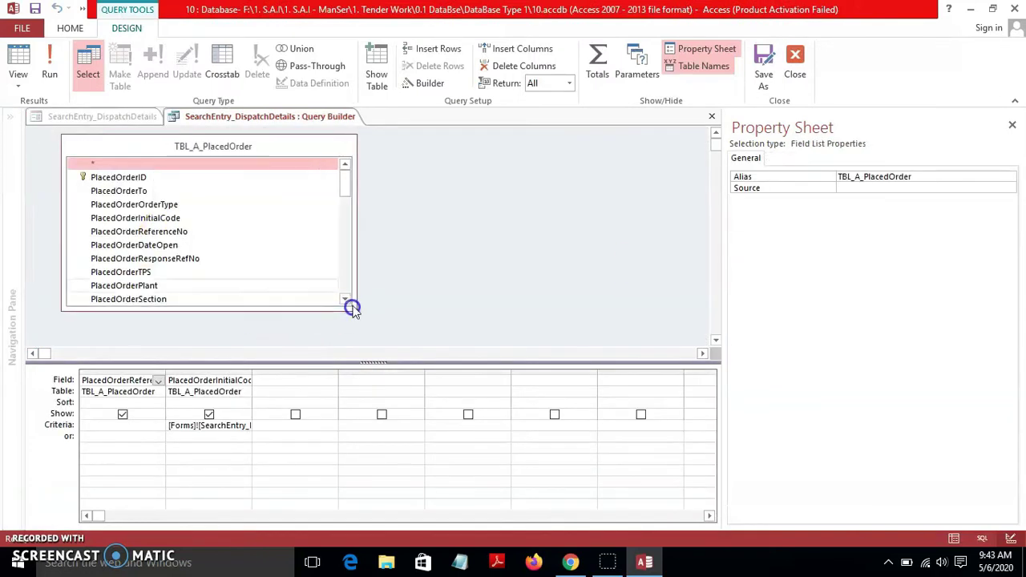
pyautogui.doubleClick(131, 177)
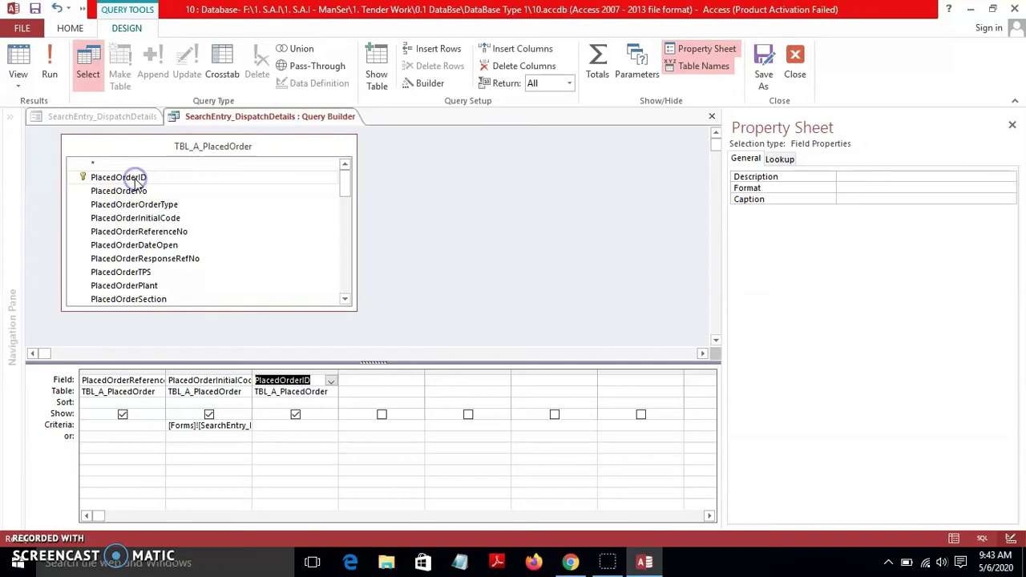
pyautogui.click(485, 291)
pyautogui.click(291, 371)
pyautogui.moveTo(292, 372); pyautogui.dragTo(120, 377)
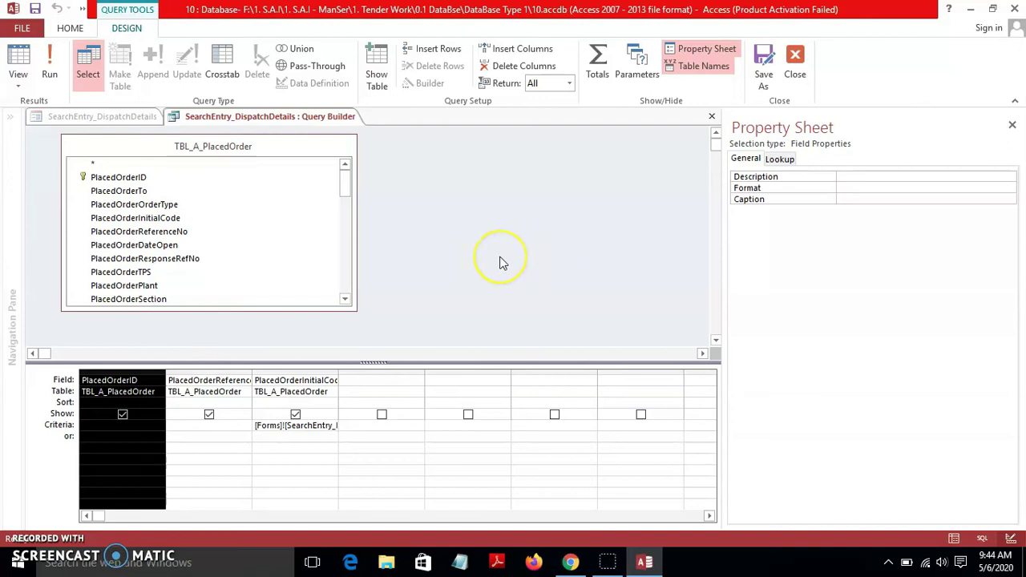
pyautogui.click(35, 11)
pyautogui.click(795, 64)
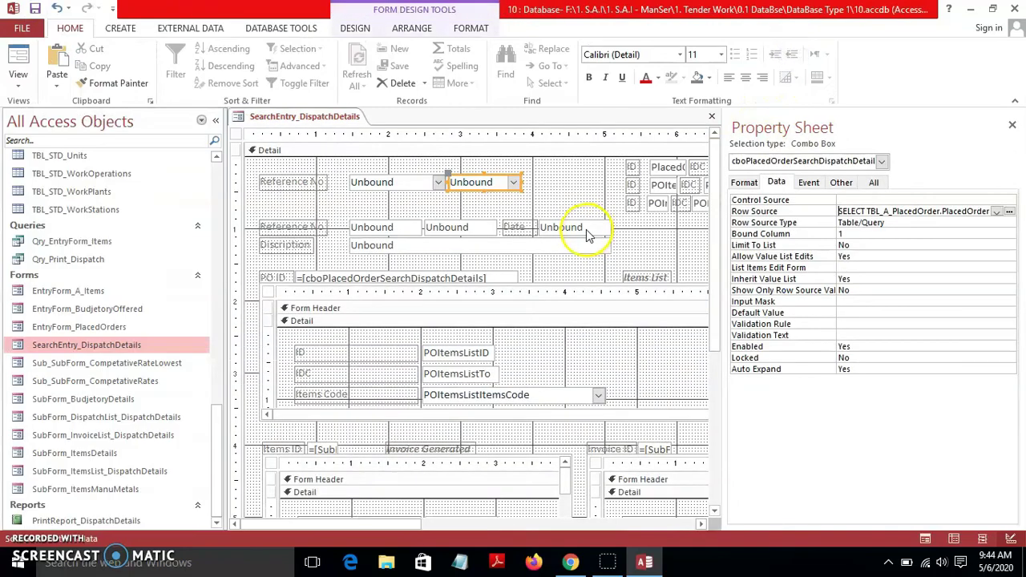
# Retest the form by choosing initial code 3 and the order entry offered in the second combo box.
pyautogui.click(17, 60)
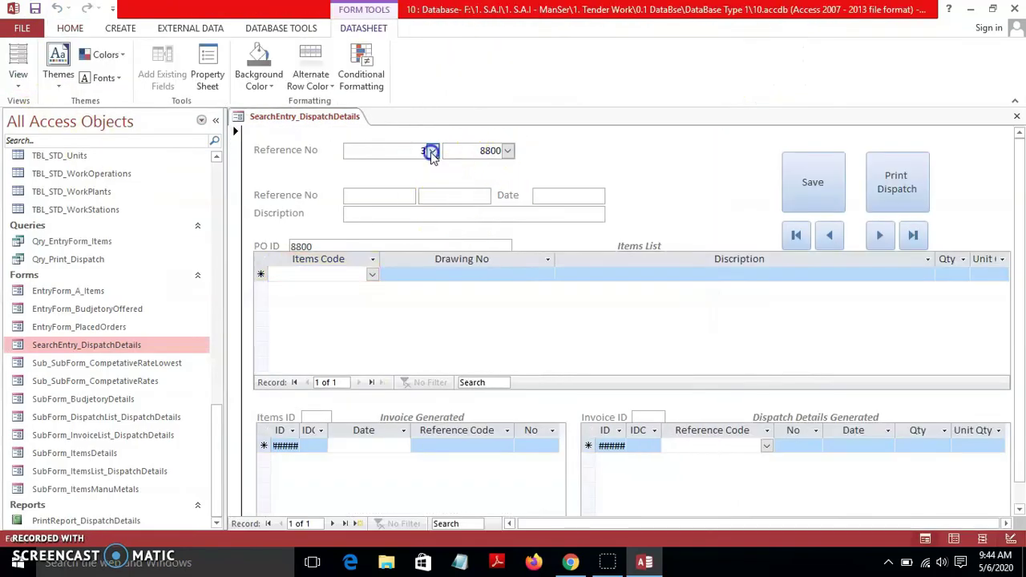
pyautogui.click(431, 150)
pyautogui.click(417, 167)
pyautogui.click(507, 151)
pyautogui.click(477, 167)
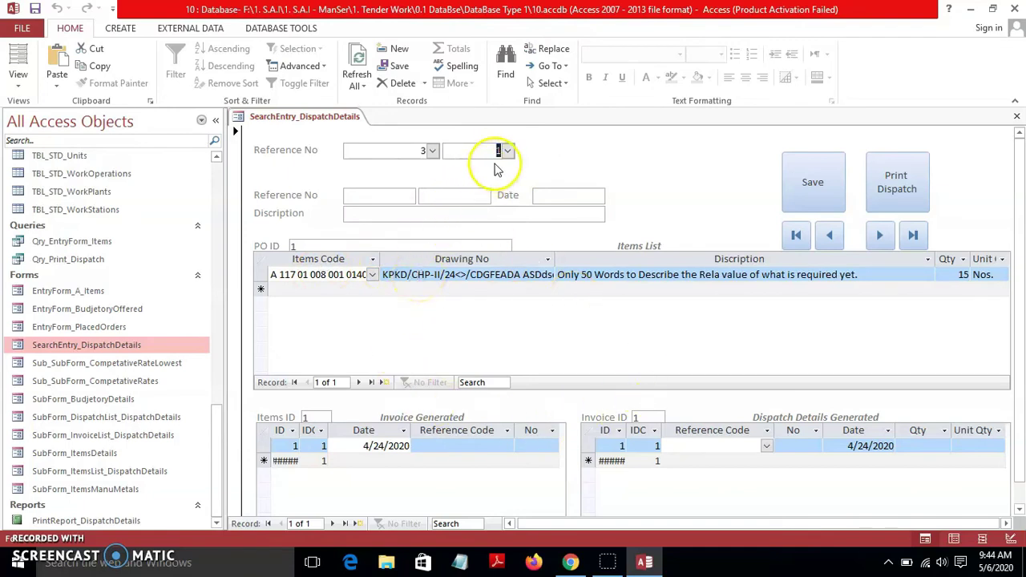
pyautogui.click(507, 151)
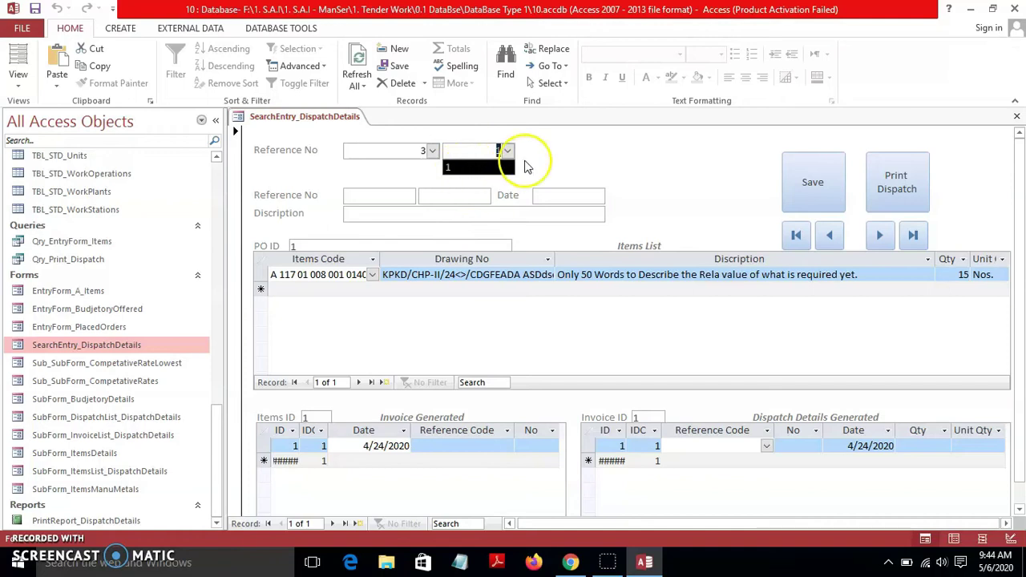
# Check the second combo box's row source query, then set its column count to 2 and column widths to 0,1.
pyautogui.click(17, 80)
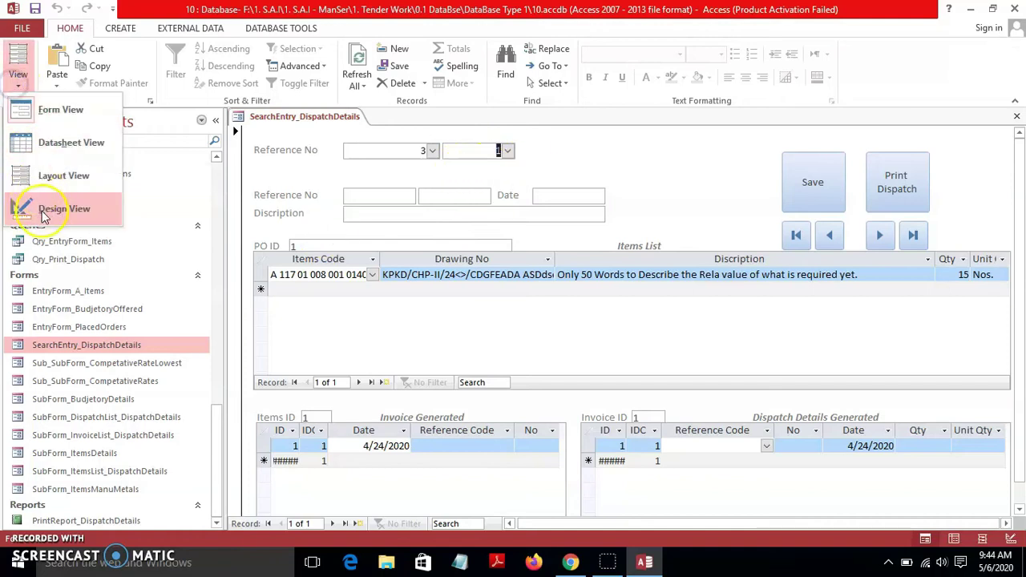
pyautogui.click(42, 214)
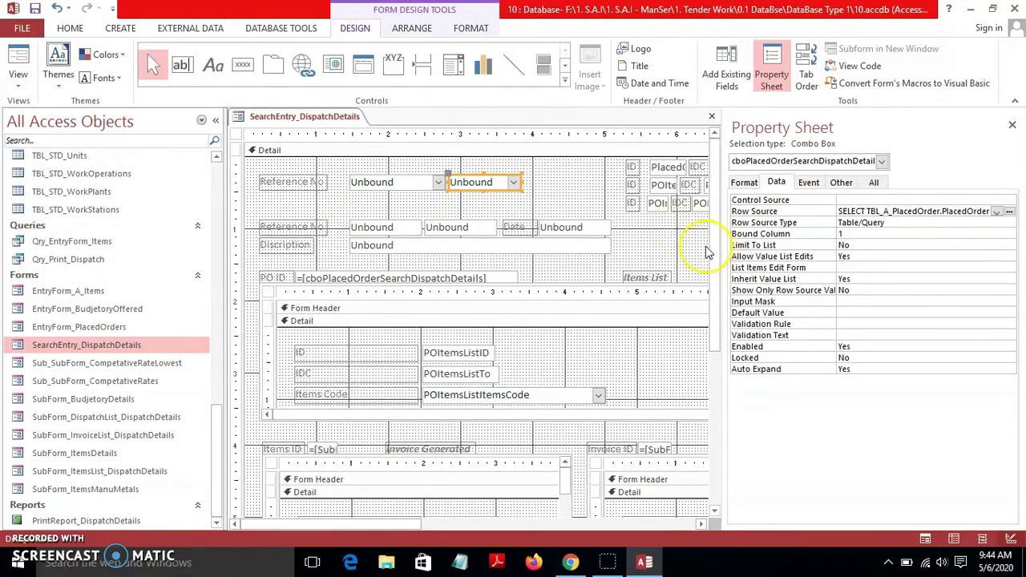
pyautogui.click(1009, 211)
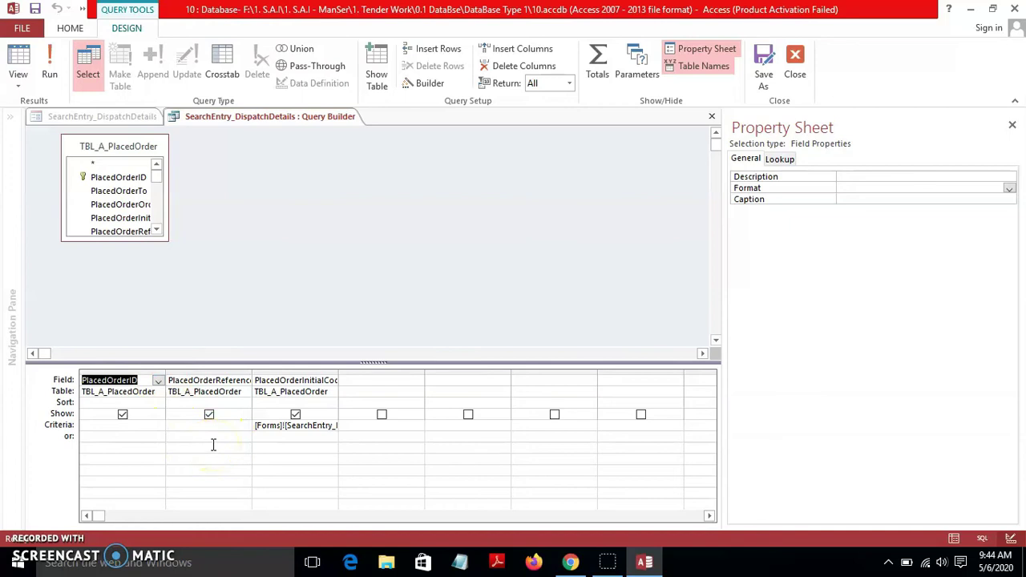
pyautogui.click(802, 50)
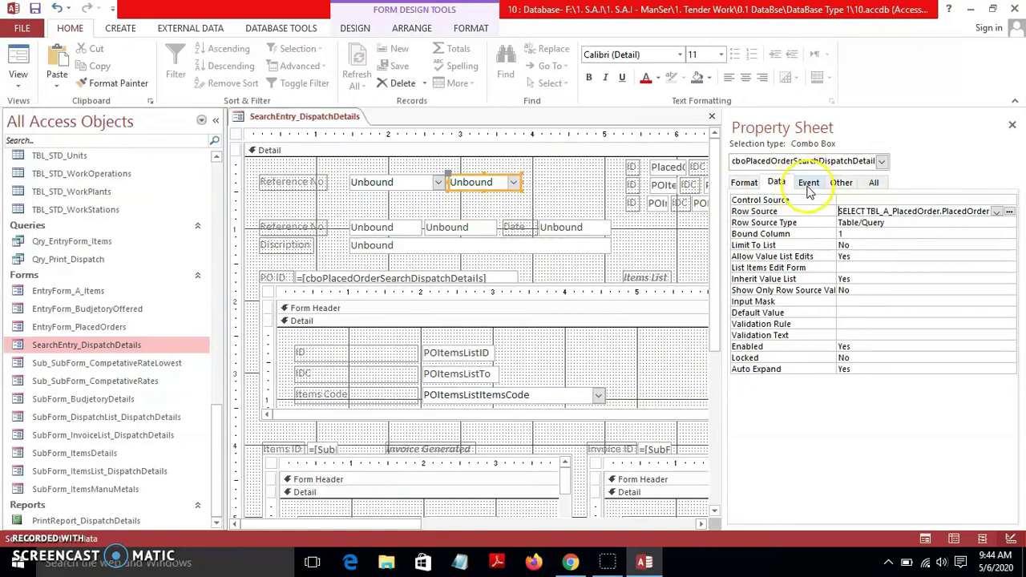
pyautogui.click(744, 182)
pyautogui.click(573, 207)
pyautogui.click(481, 183)
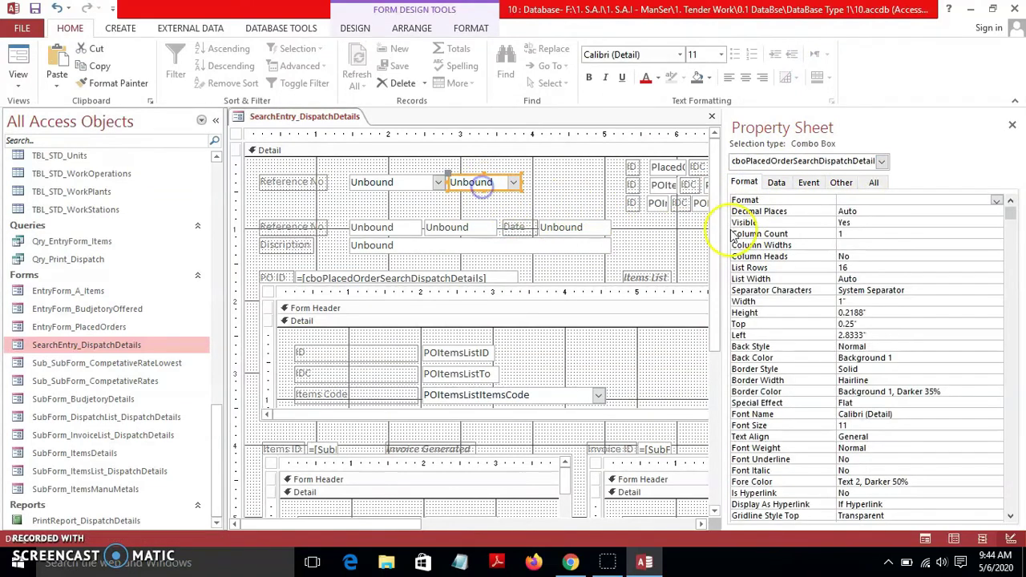
pyautogui.click(807, 233)
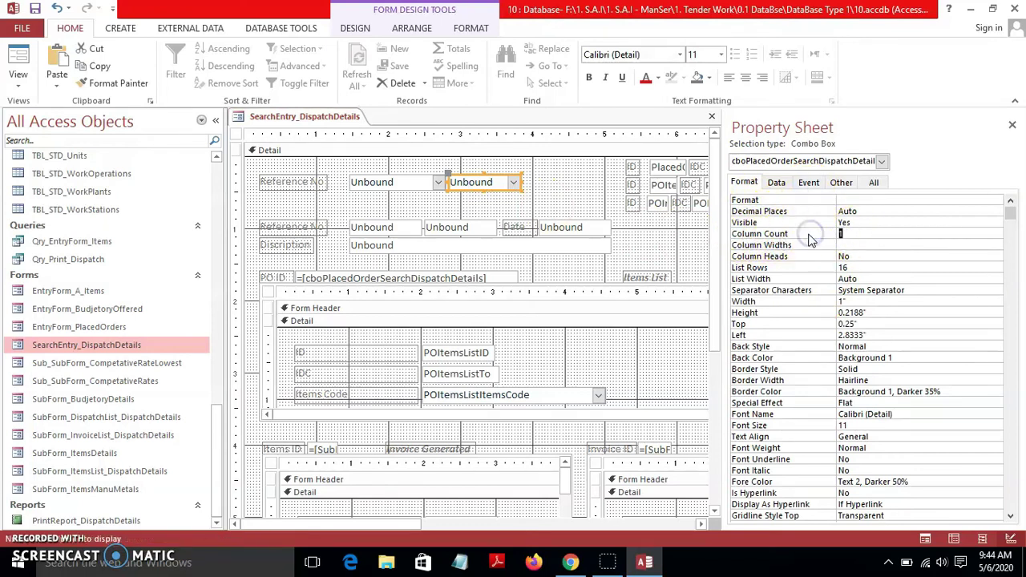
pyautogui.write('2')
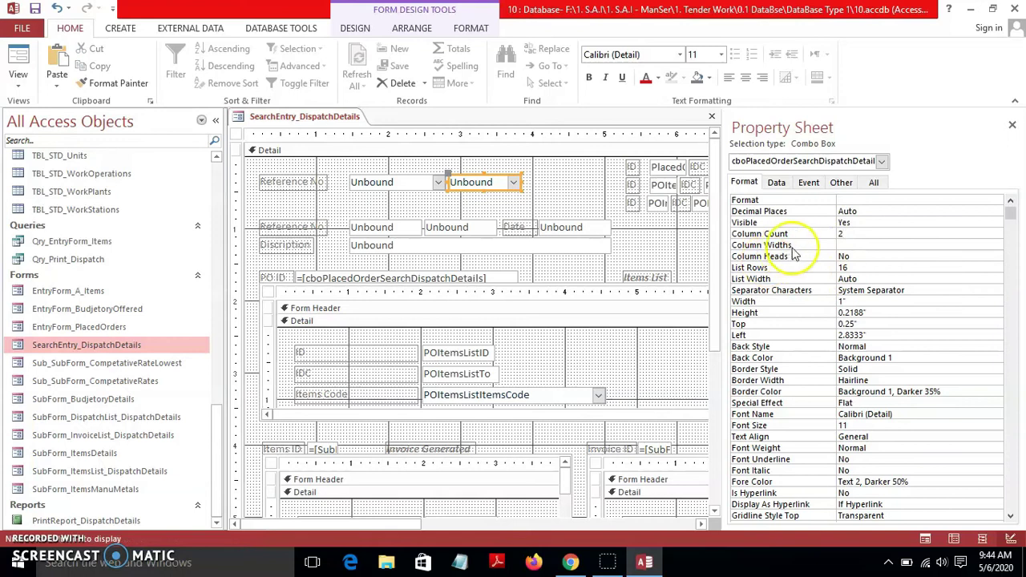
pyautogui.click(843, 245)
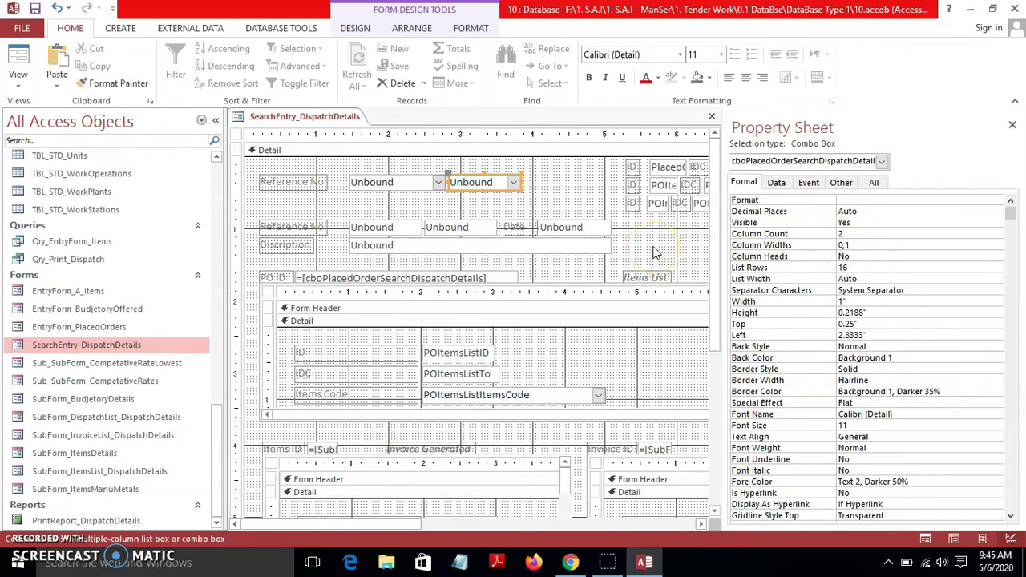
pyautogui.click(654, 248)
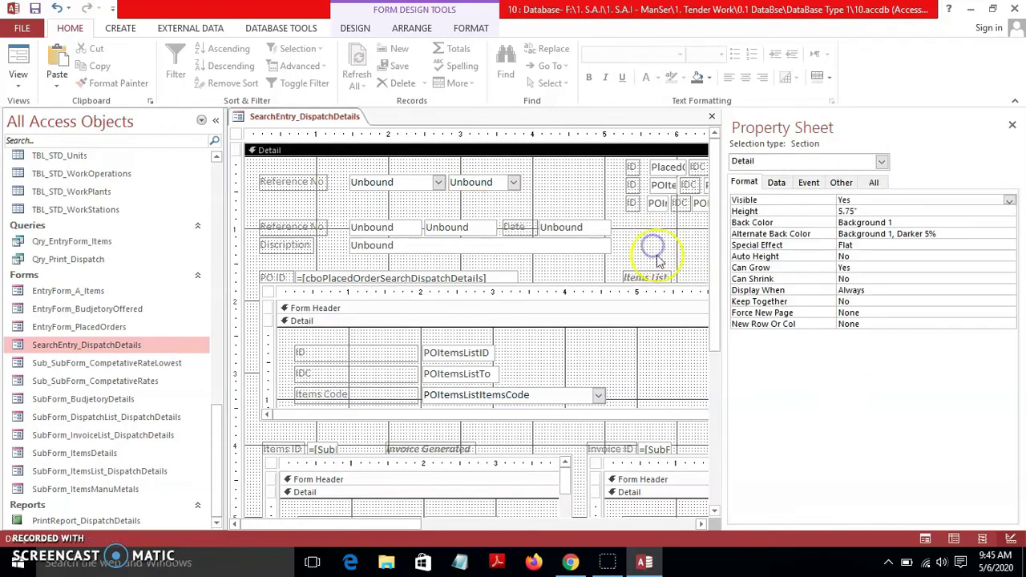
# Reopen SearchEntry_DispatchDetails and test it with initial code 3 and the order reference number offered for it.
pyautogui.click(17, 60)
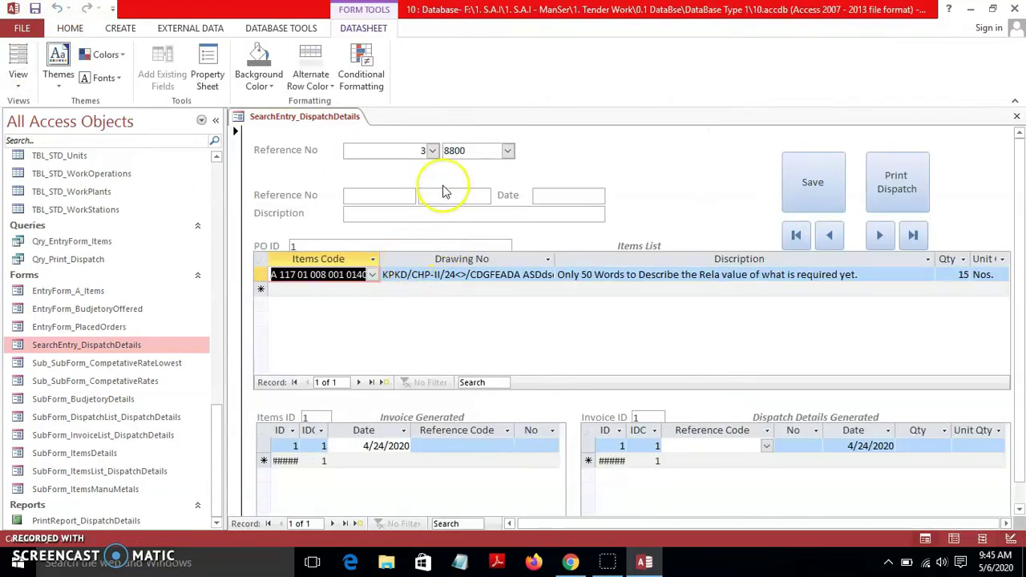
pyautogui.click(1016, 116)
pyautogui.click(62, 344)
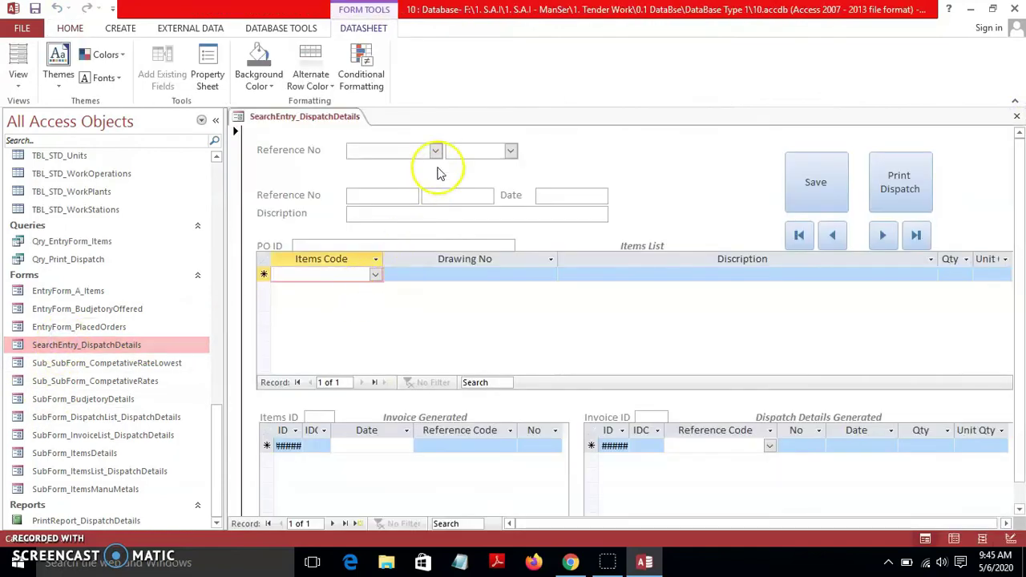
pyautogui.click(435, 150)
pyautogui.click(414, 168)
pyautogui.click(510, 151)
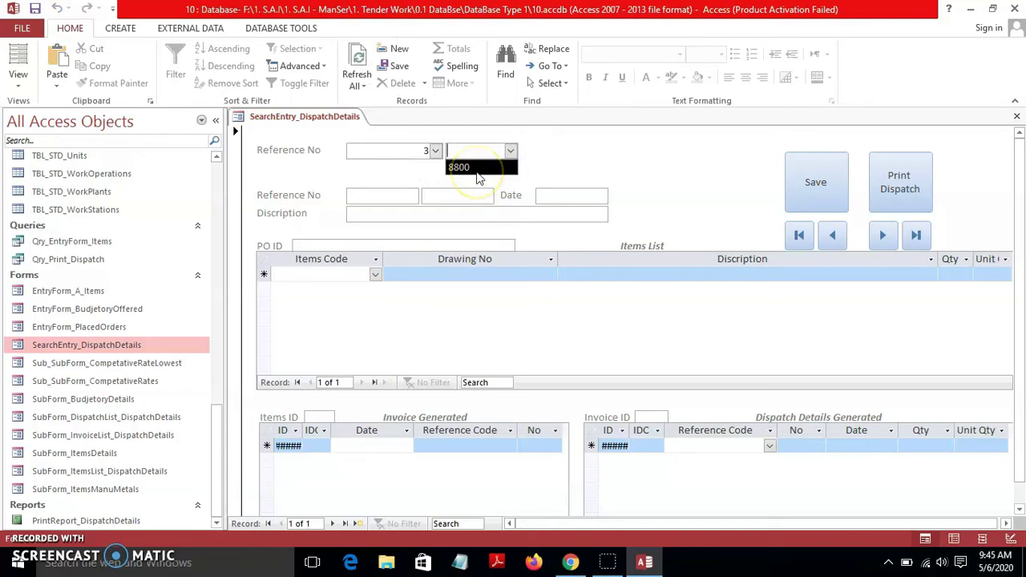
pyautogui.click(477, 171)
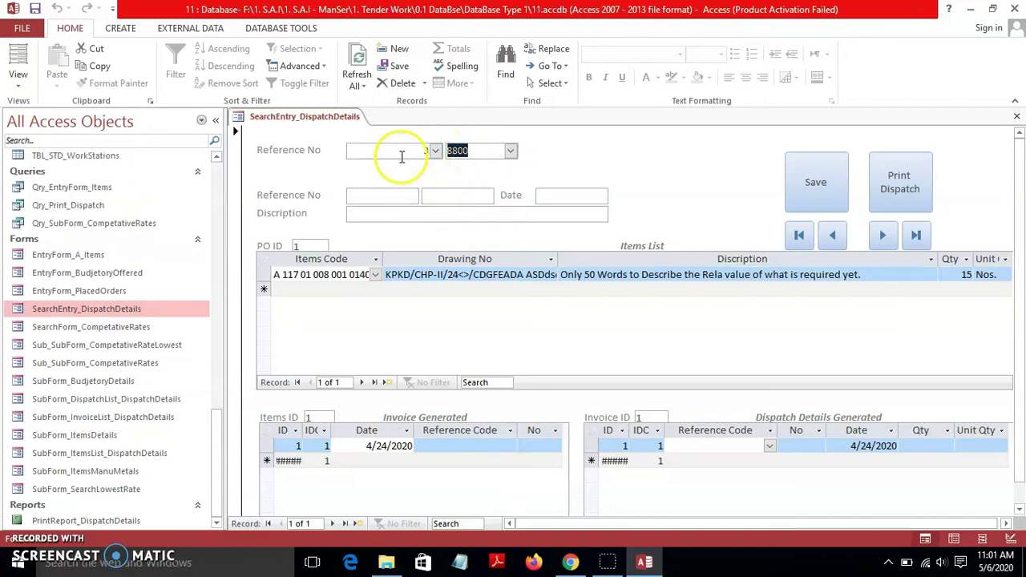
# Open the first combo box's row source query in Design View, enlarging the TBL_A_PlacedOrder field list and widening the PlacedOrderInitialCode column.
pyautogui.click(18, 80)
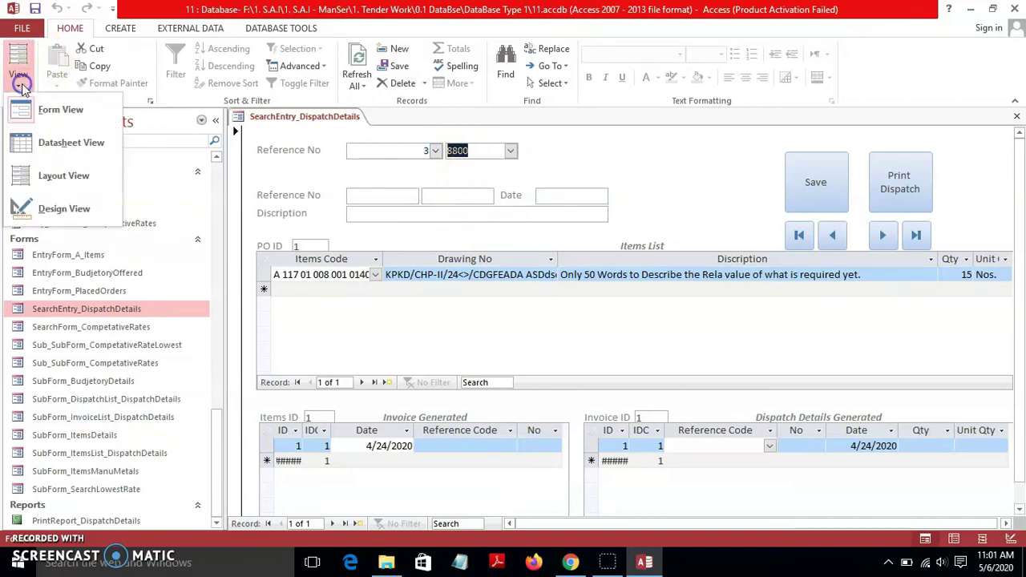
pyautogui.click(60, 206)
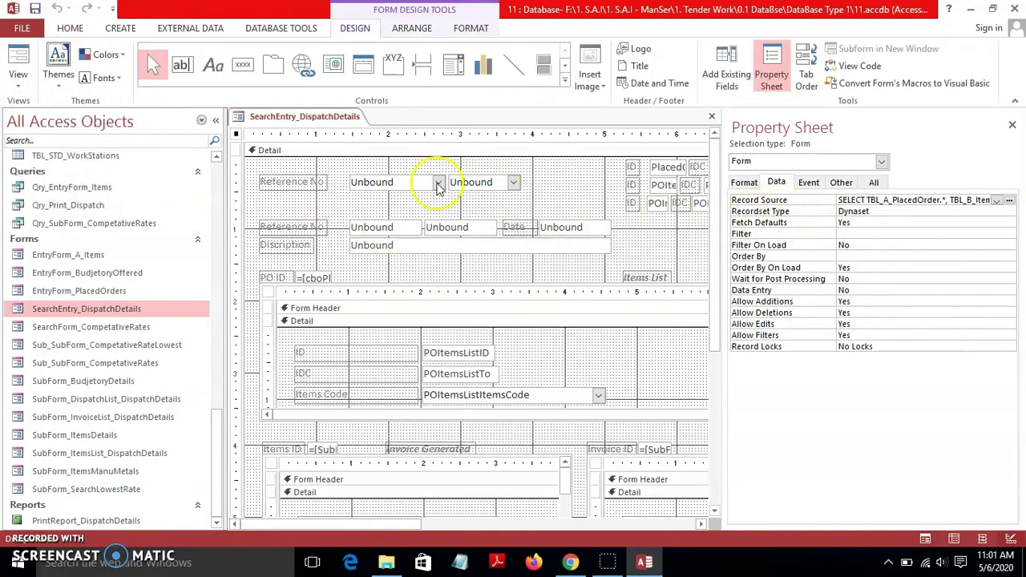
pyautogui.click(413, 183)
pyautogui.click(1009, 210)
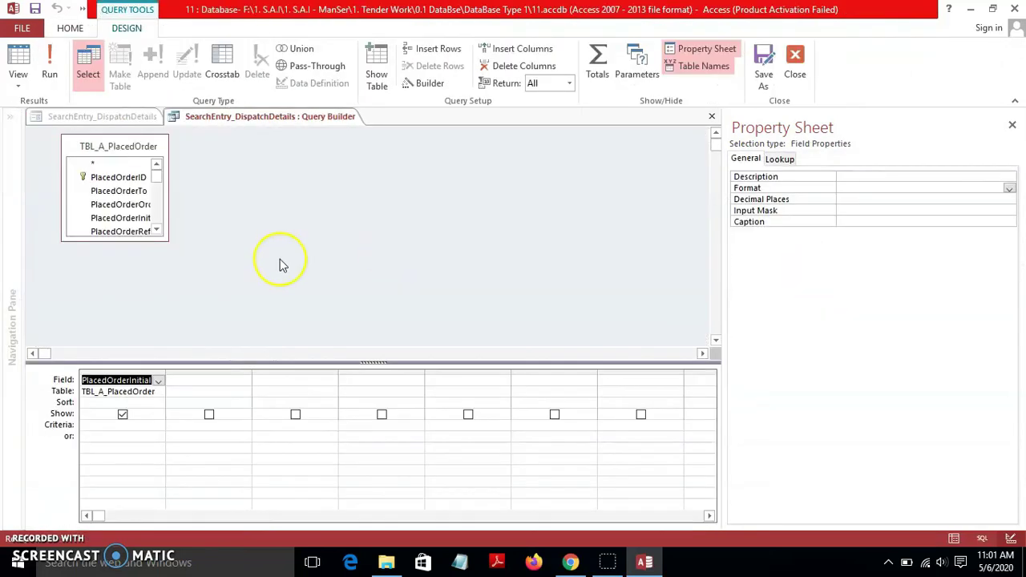
pyautogui.moveTo(165, 235); pyautogui.dragTo(306, 318)
pyautogui.click(472, 243)
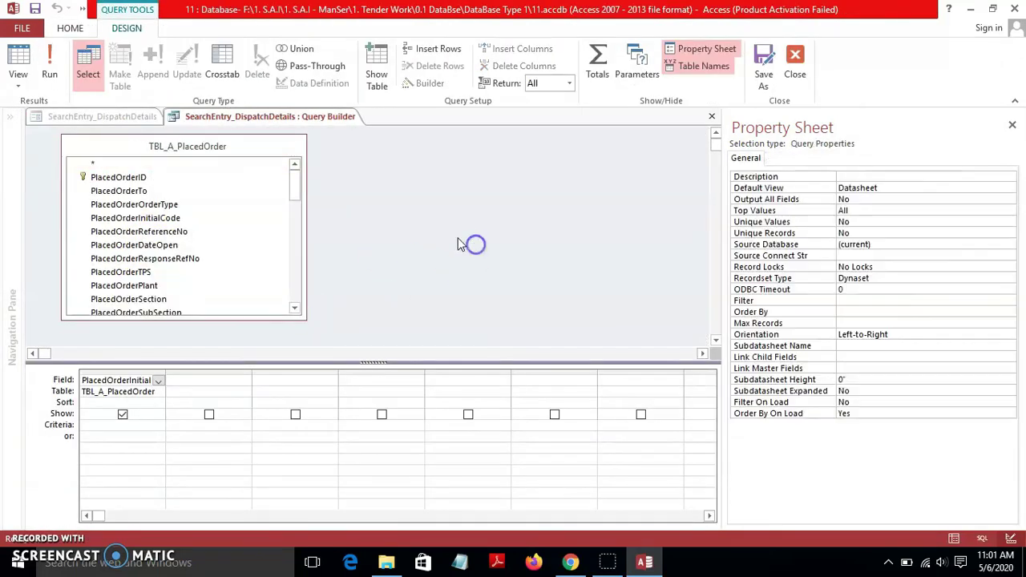
pyautogui.moveTo(167, 370); pyautogui.dragTo(229, 371)
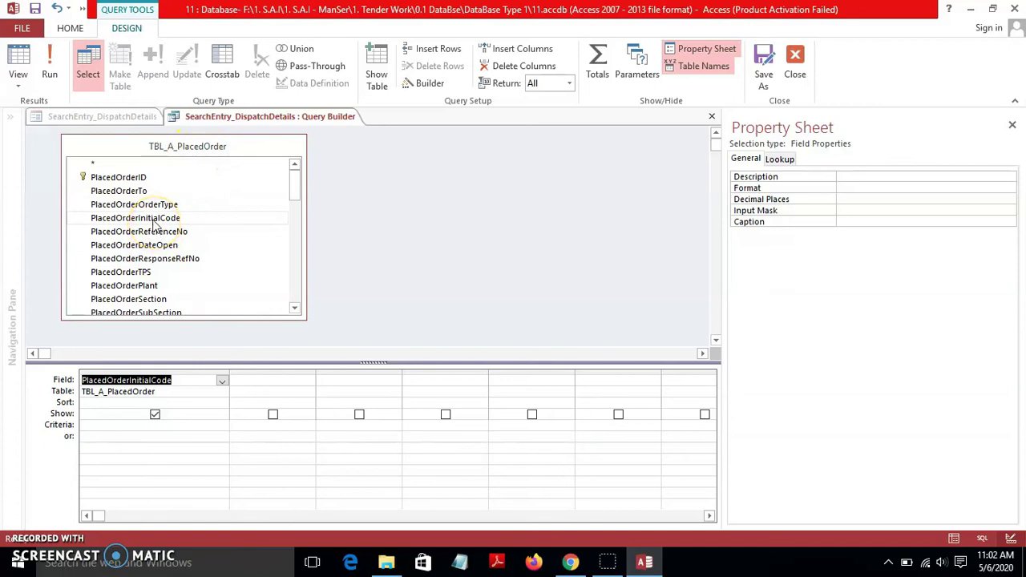
# Add the TBL_STD_POInitialCodes table to the query and enlarge its field list to show the full field names.
pyautogui.click(377, 74)
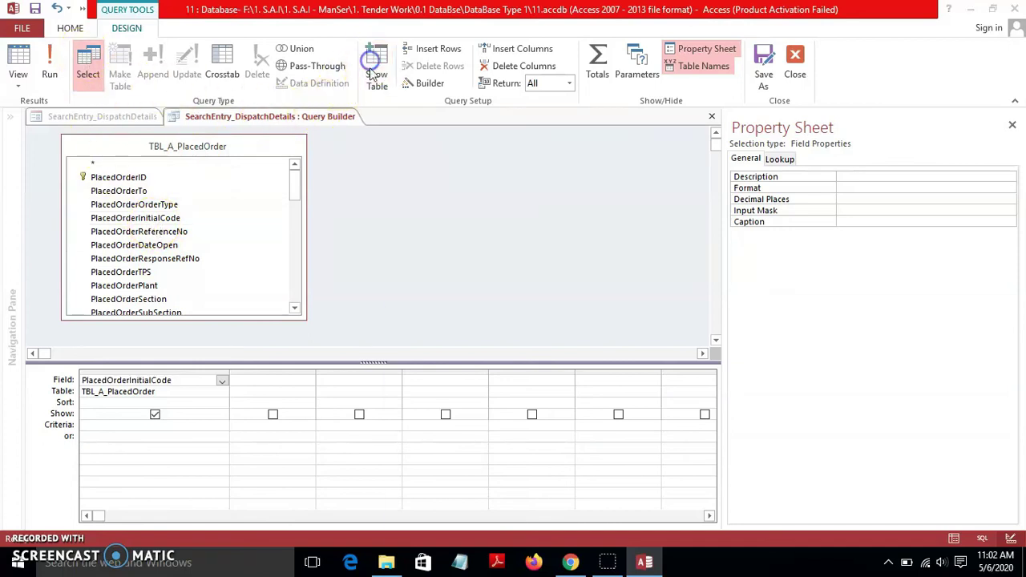
pyautogui.moveTo(513, 316); pyautogui.dragTo(593, 73)
pyautogui.moveTo(698, 134); pyautogui.dragTo(700, 220)
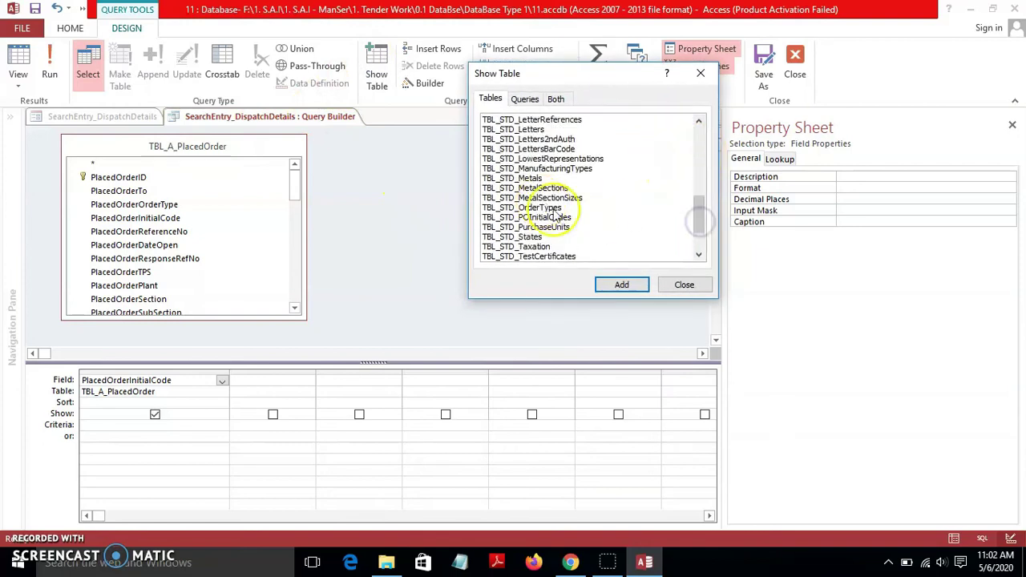
pyautogui.doubleClick(543, 220)
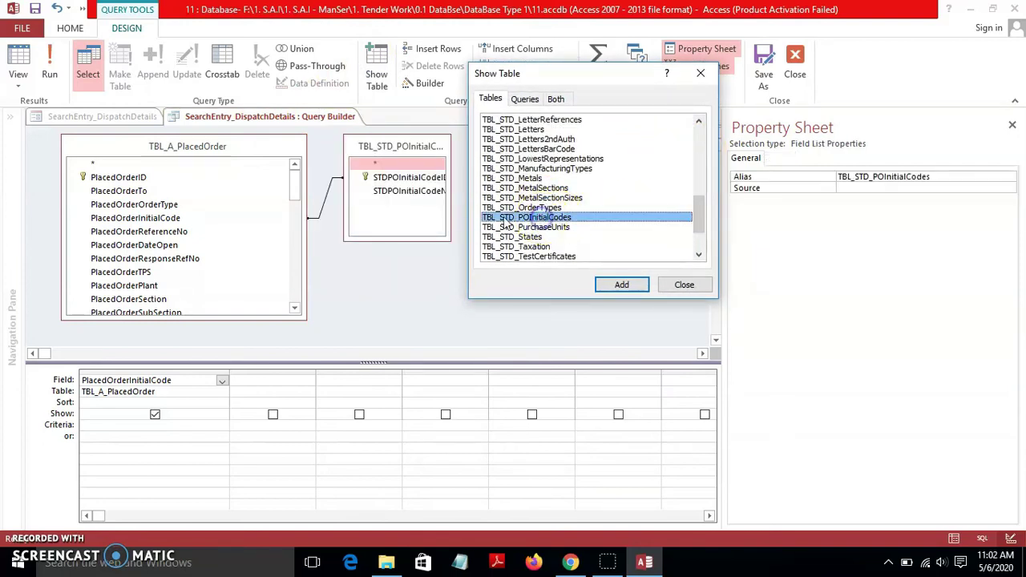
pyautogui.click(676, 285)
pyautogui.moveTo(412, 240); pyautogui.dragTo(504, 295)
pyautogui.moveTo(450, 254); pyautogui.dragTo(534, 256)
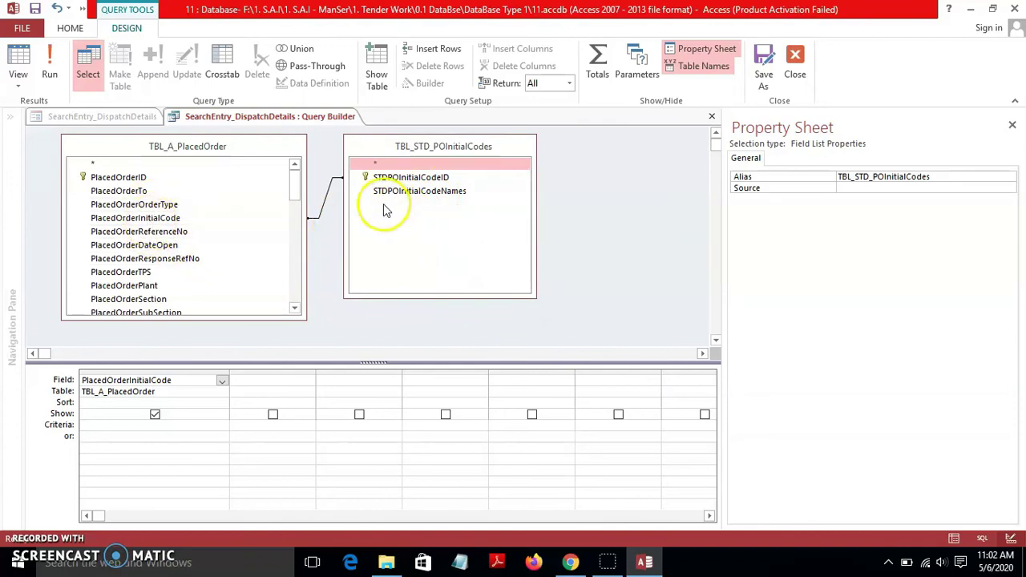
# Add STDPOInitialCodeNames as the query's second column and, after previewing the results, save and close the query.
pyautogui.moveTo(443, 193); pyautogui.dragTo(272, 381)
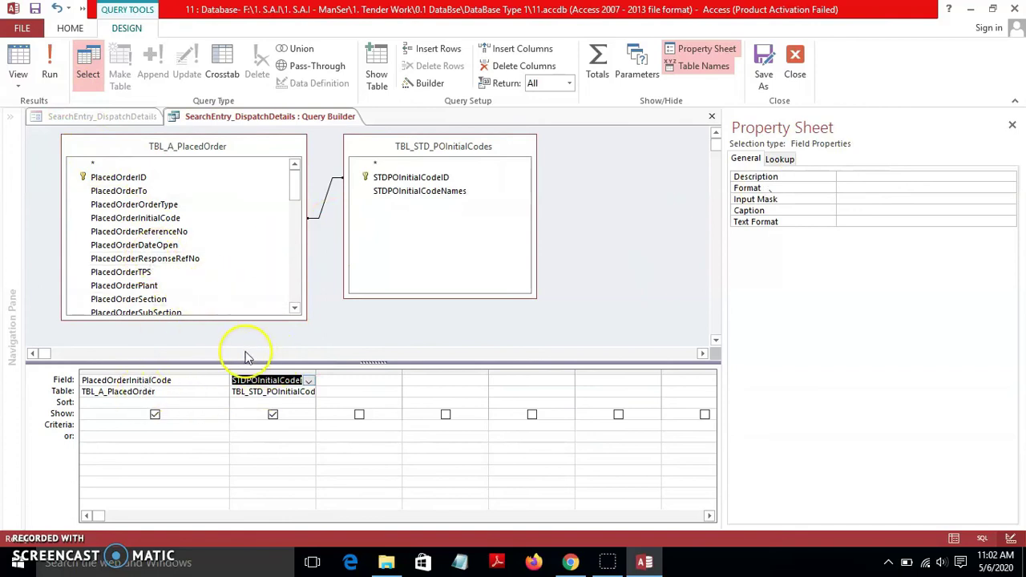
pyautogui.click(24, 61)
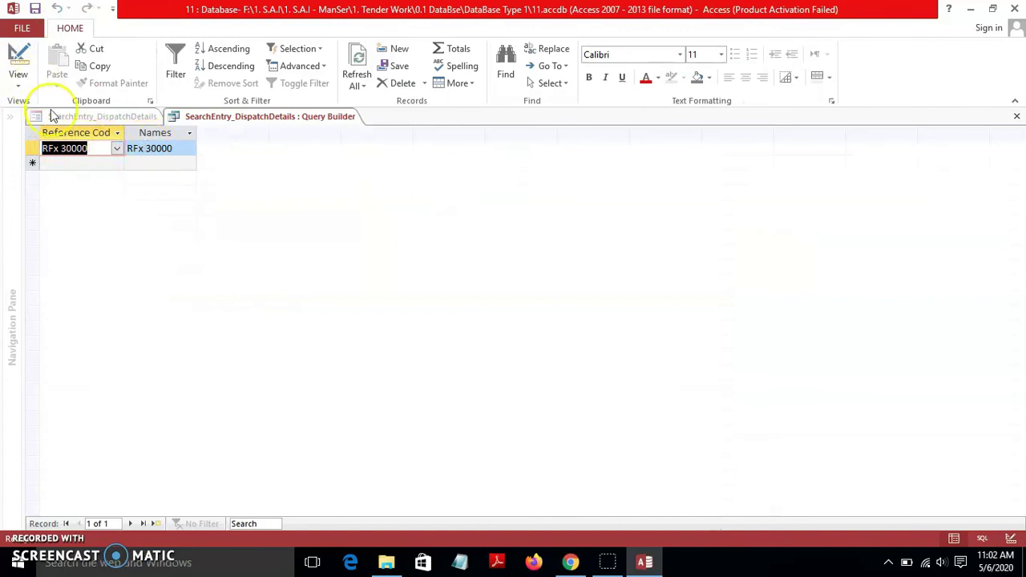
pyautogui.click(18, 63)
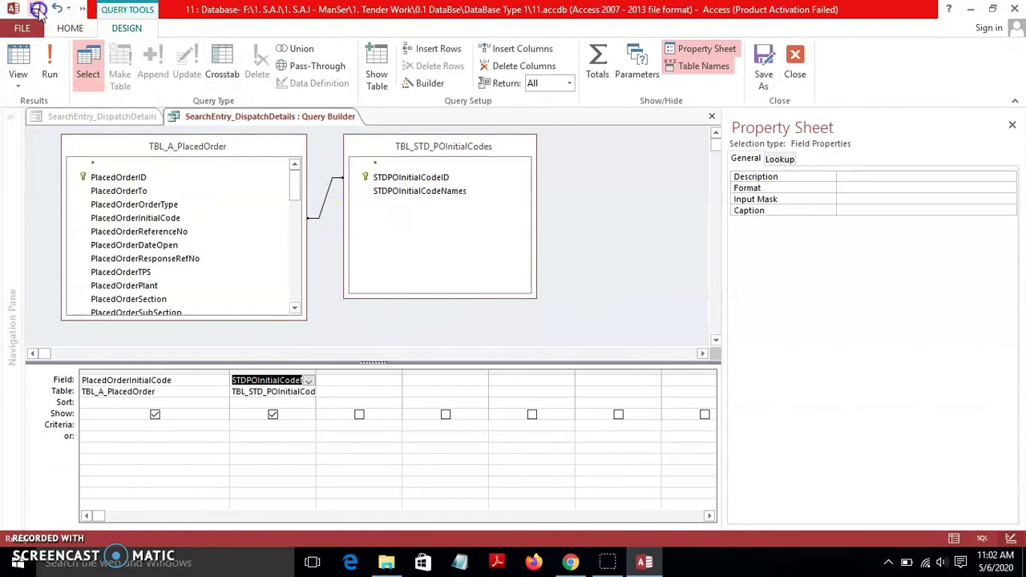
pyautogui.click(795, 63)
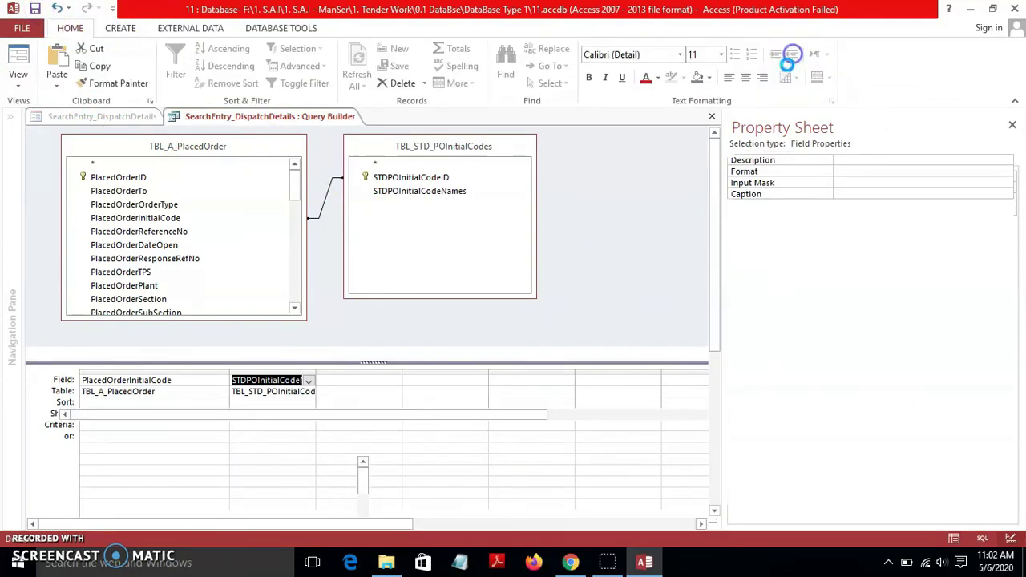
# Check the first combo box in Form View, then set its column count to 2 and its first column width to 0.
pyautogui.click(18, 62)
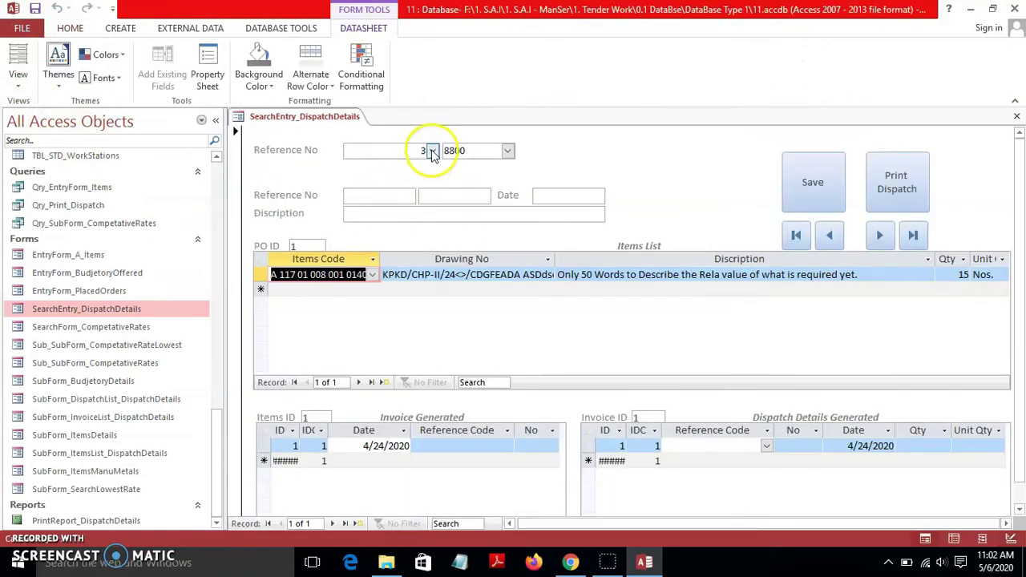
pyautogui.click(432, 151)
pyautogui.click(17, 80)
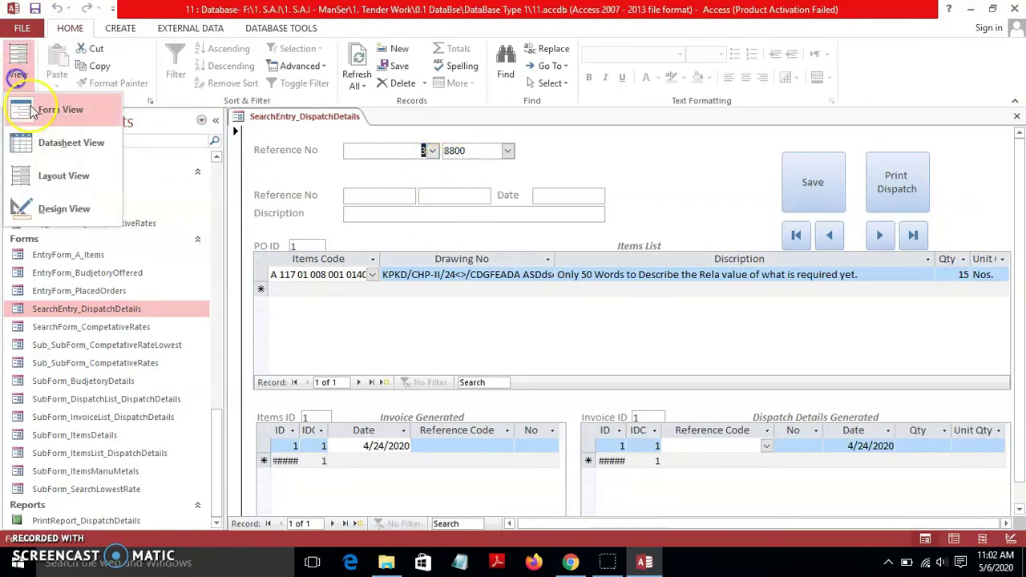
pyautogui.click(44, 200)
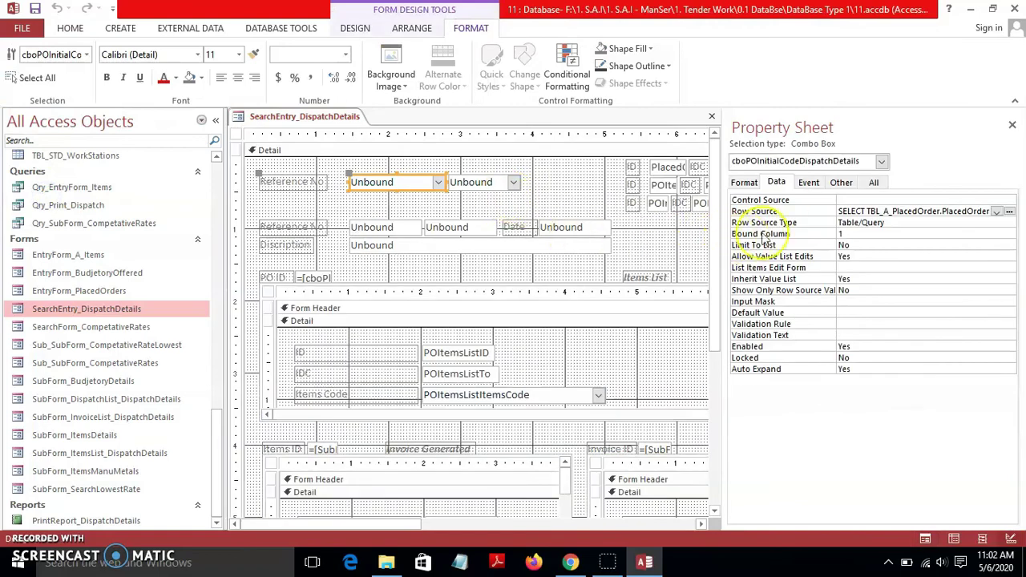
pyautogui.click(746, 184)
pyautogui.click(848, 233)
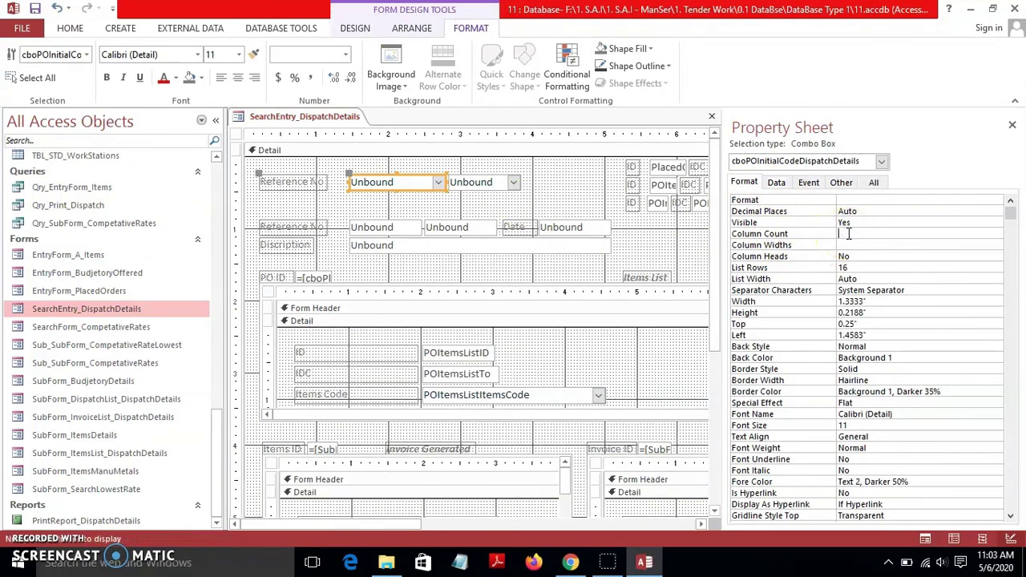
pyautogui.click(845, 246)
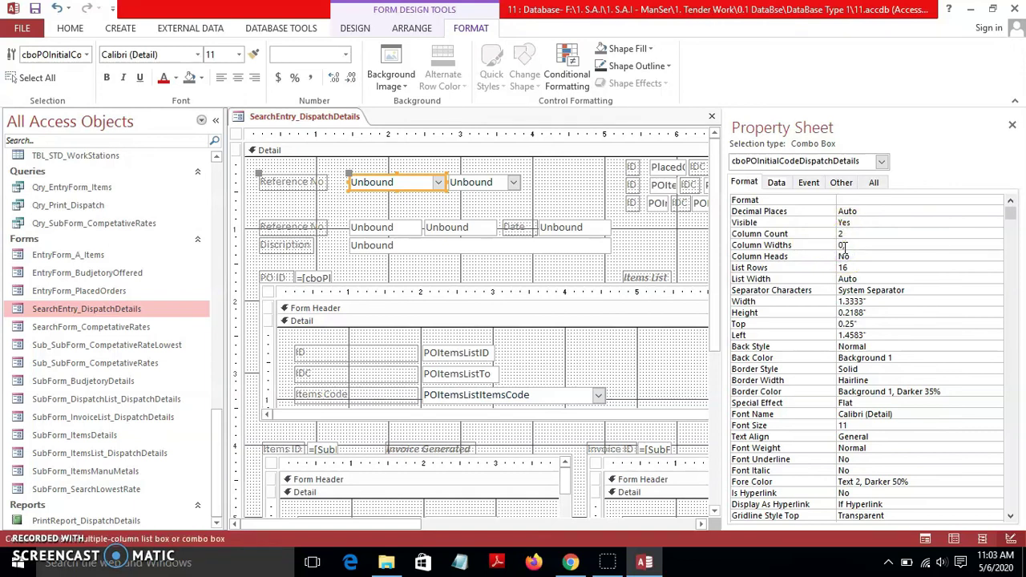
# Preview the form and check the initial code shown in the first combo box and its list.
pyautogui.click(651, 257)
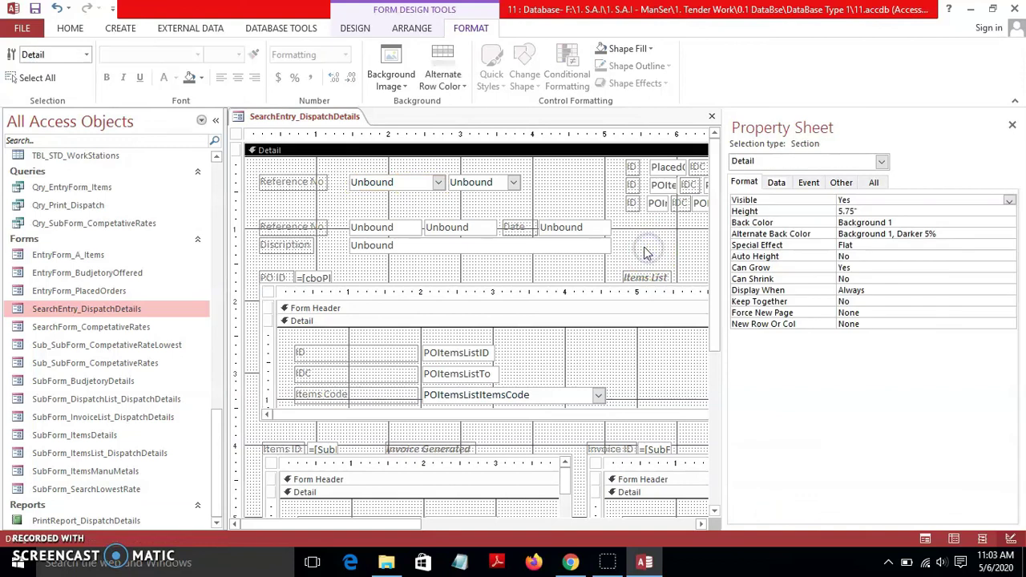
pyautogui.click(70, 29)
pyautogui.click(18, 65)
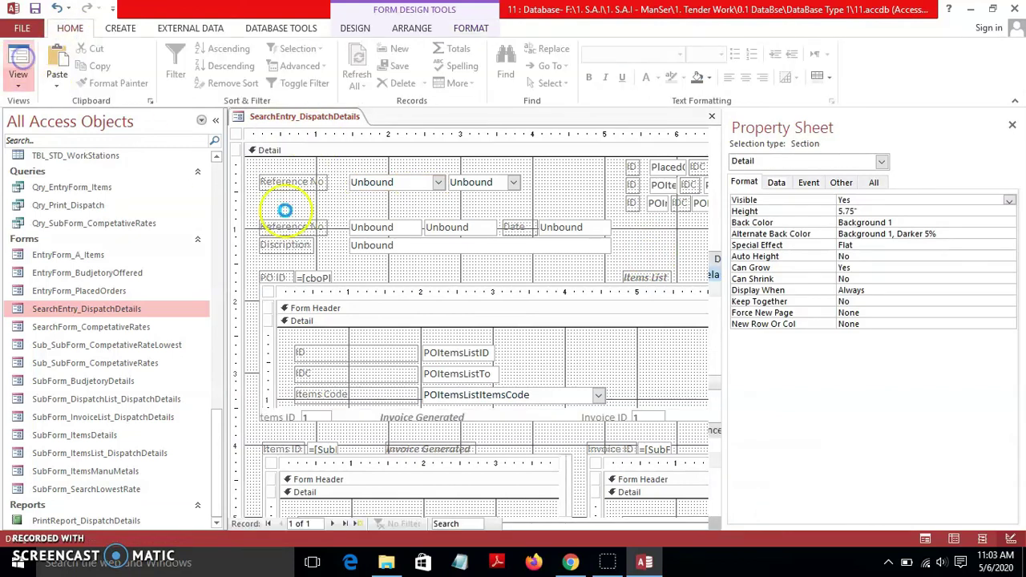
pyautogui.click(432, 151)
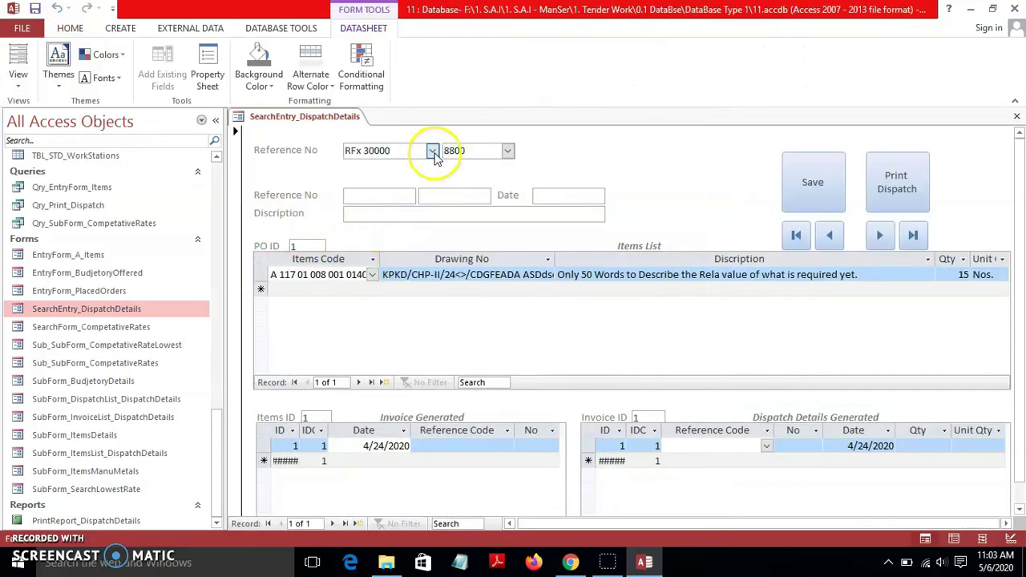
pyautogui.click(564, 184)
# Close SearchEntry_DispatchDetails with its design changes saved, and reopen it.
pyautogui.click(1016, 116)
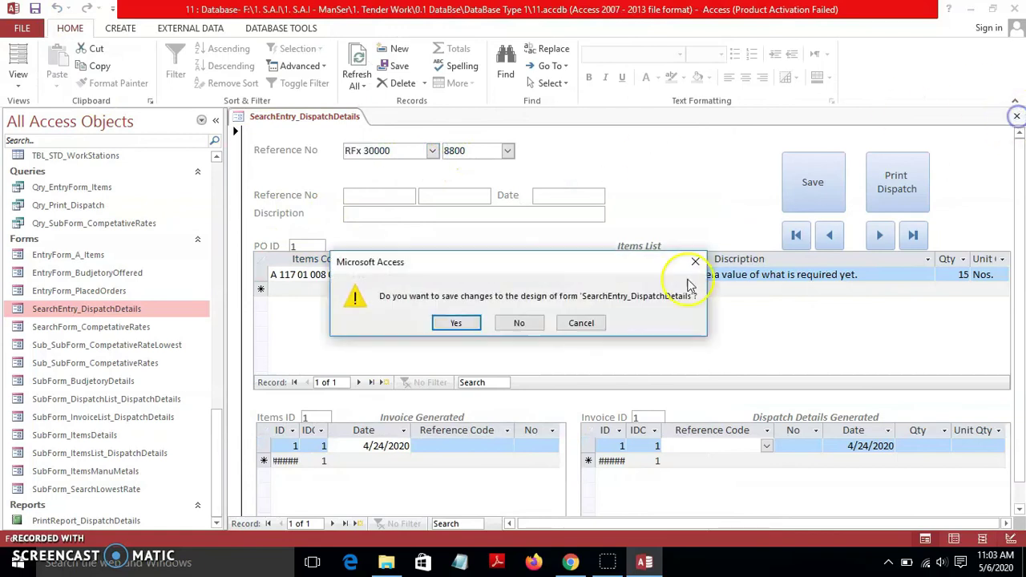
pyautogui.click(457, 324)
pyautogui.doubleClick(133, 310)
# Test the form by choosing initial code RFx 30000 and the order reference number offered in the second combo box.
pyautogui.click(433, 151)
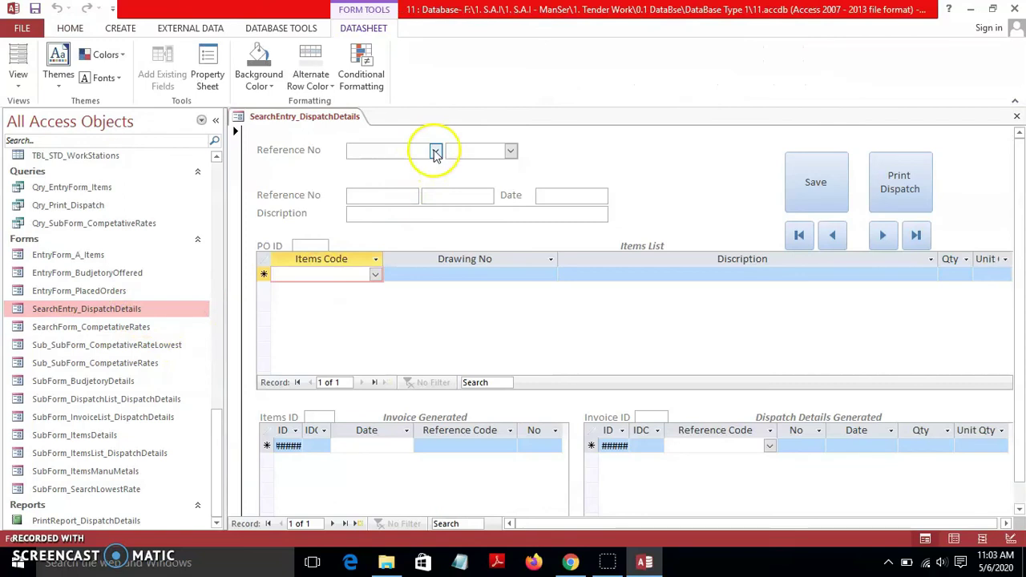
pyautogui.click(412, 168)
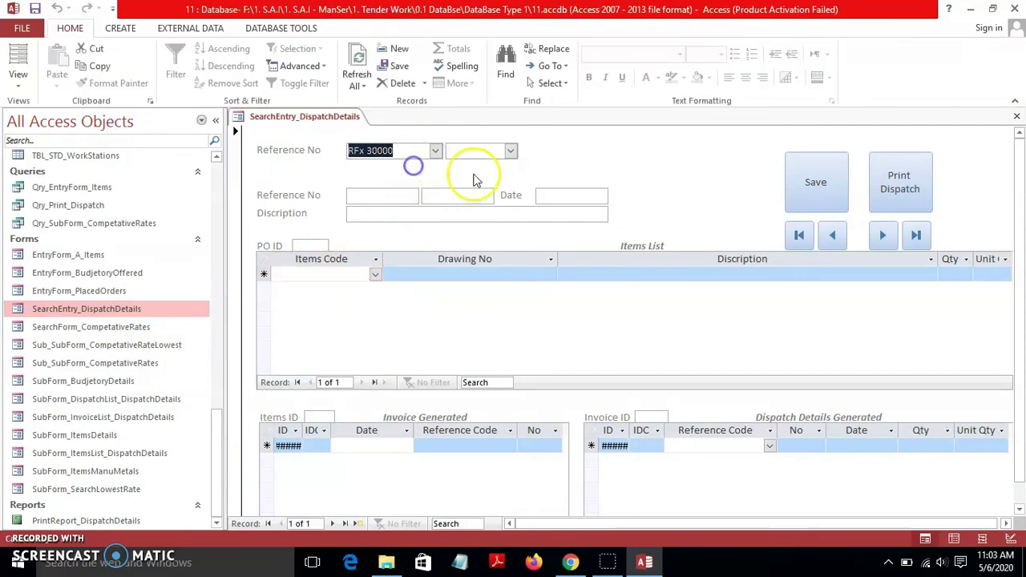
pyautogui.click(511, 151)
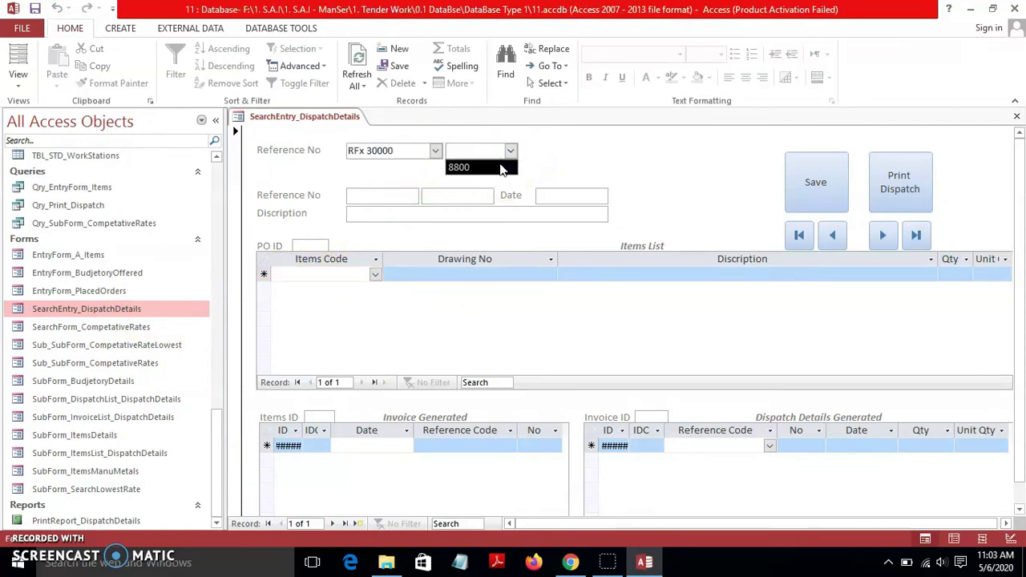
pyautogui.click(500, 166)
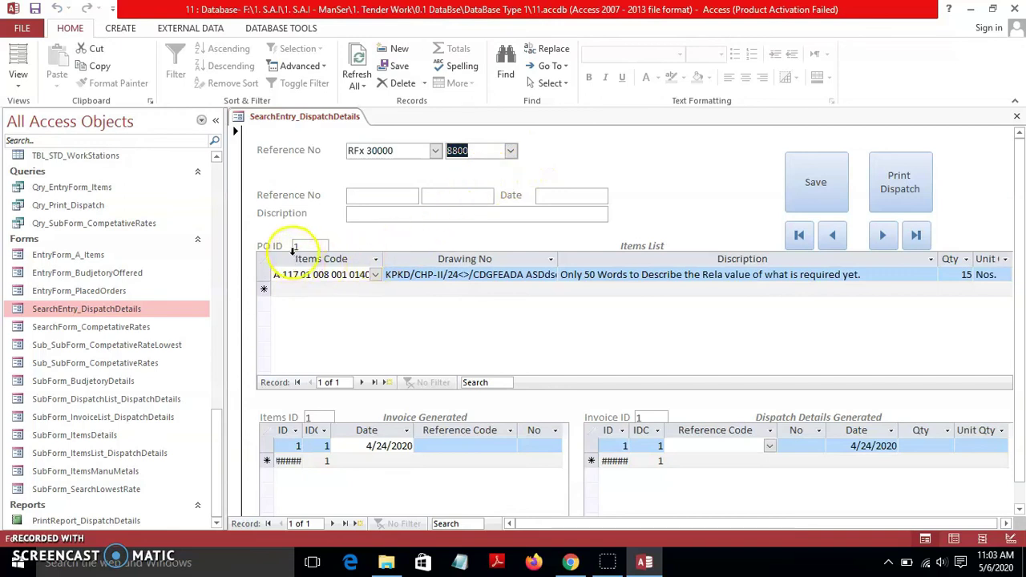